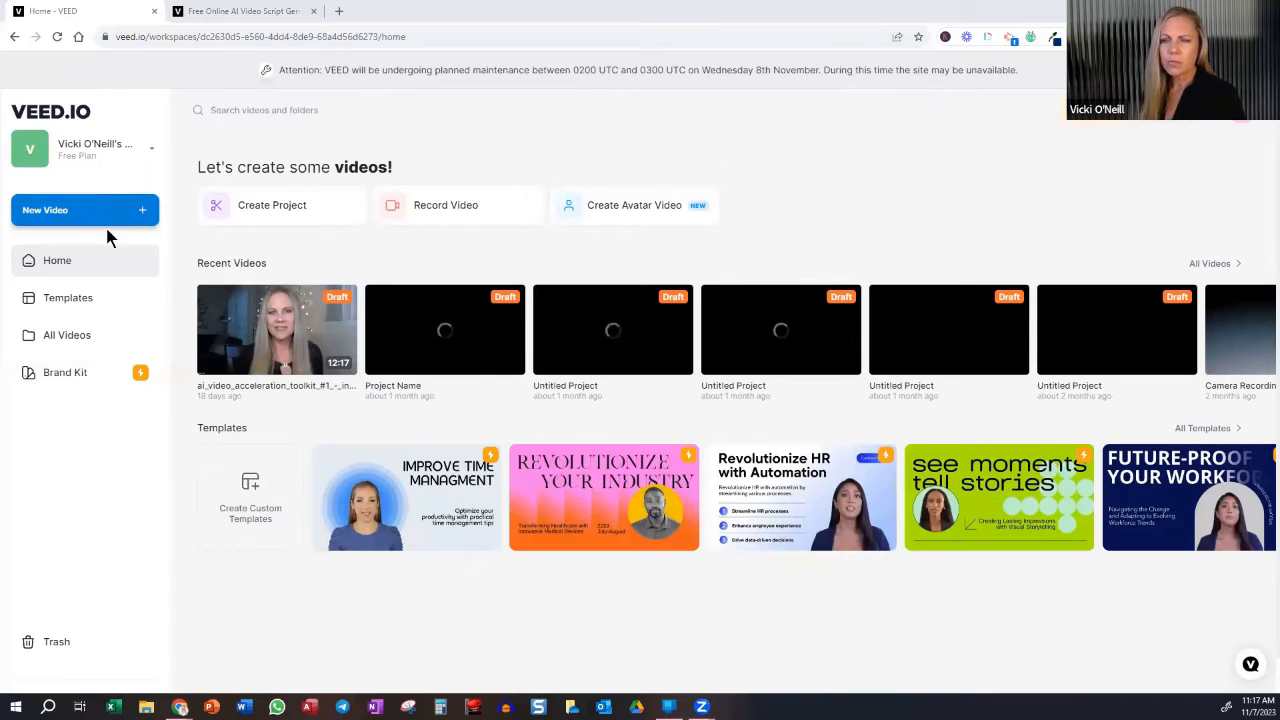
Look through the workspace's templates, existing videos and brand kit, and return to the home page
click(105, 314)
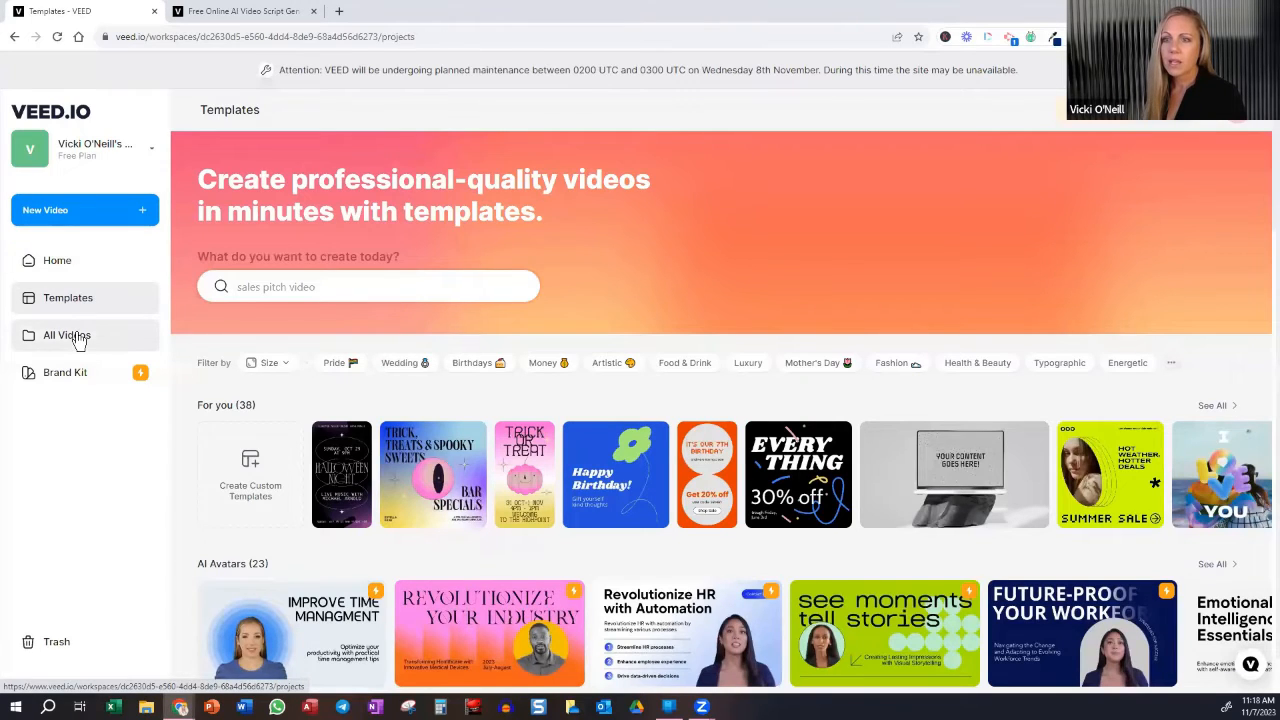
click(79, 339)
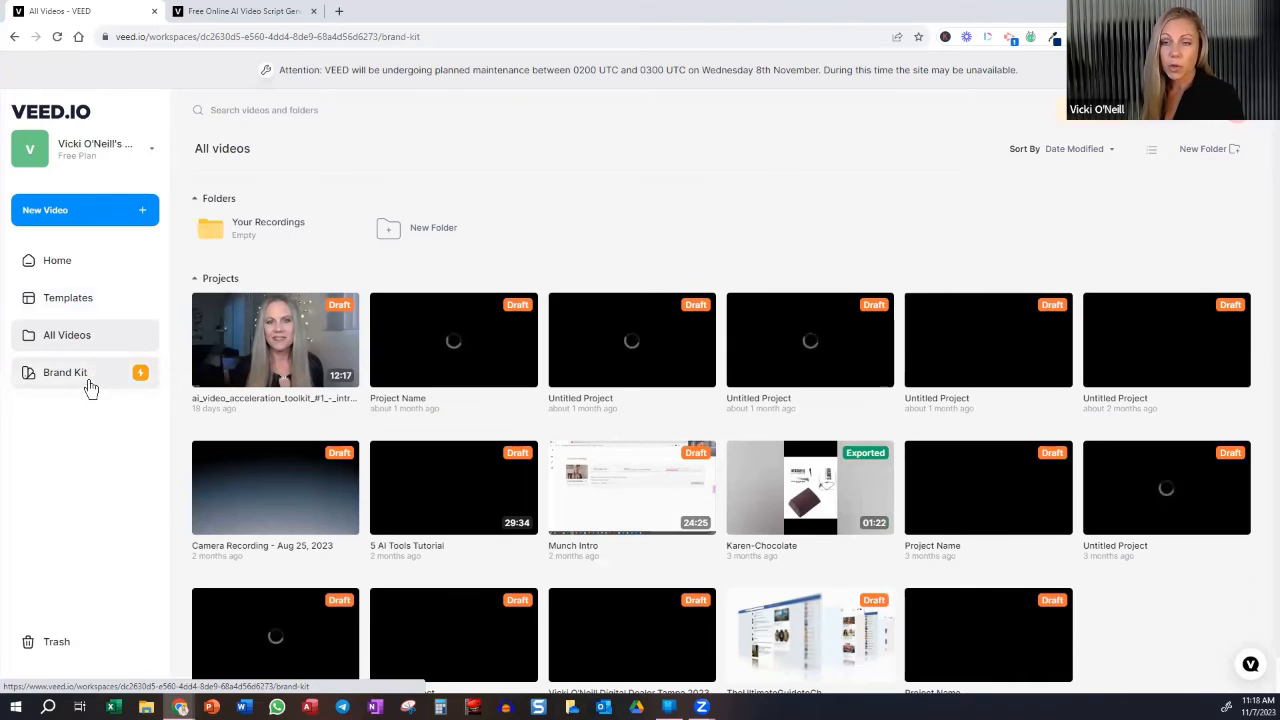
click(92, 384)
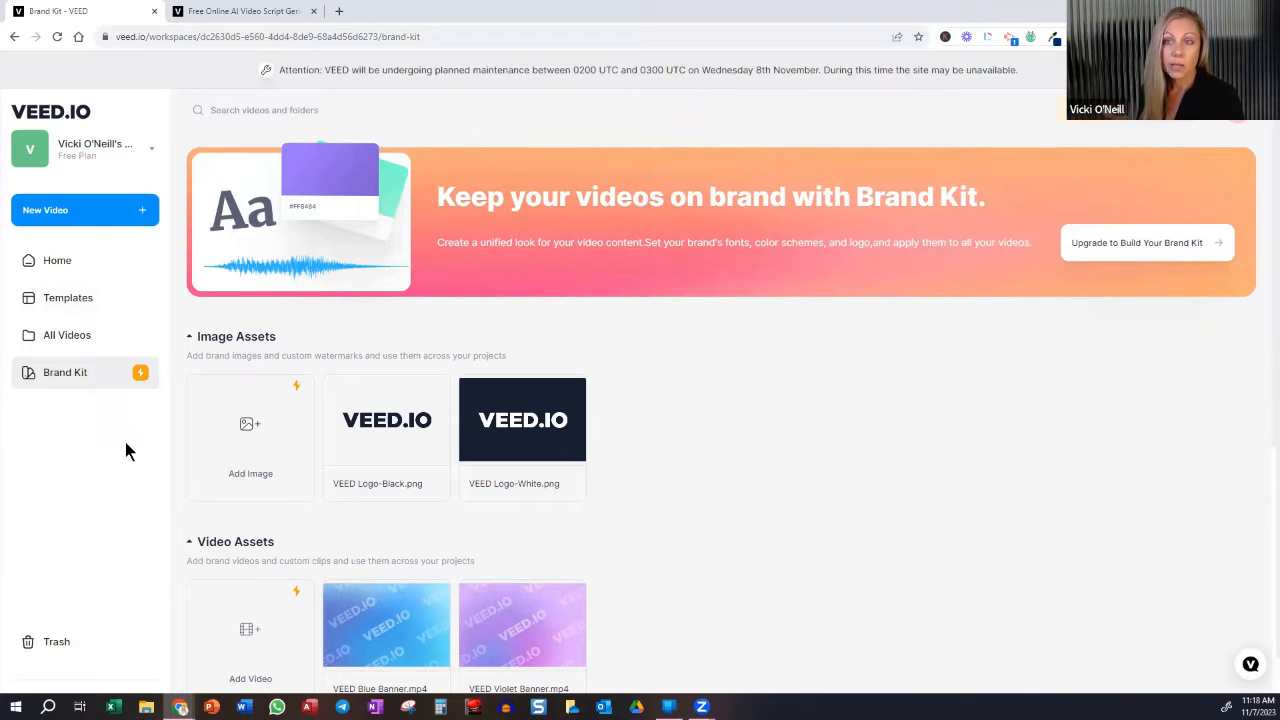
click(60, 262)
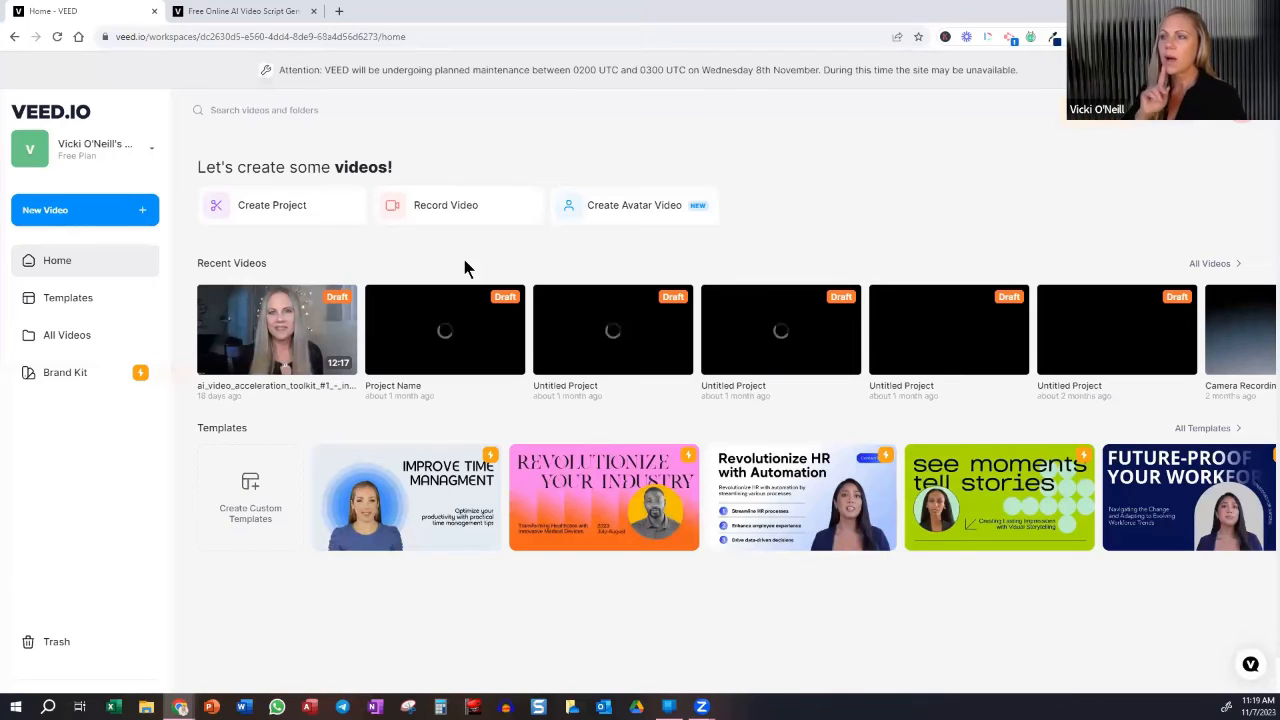
Browse the available AI avatars and element categories in a new avatar video project, returning to the dashboard
click(645, 207)
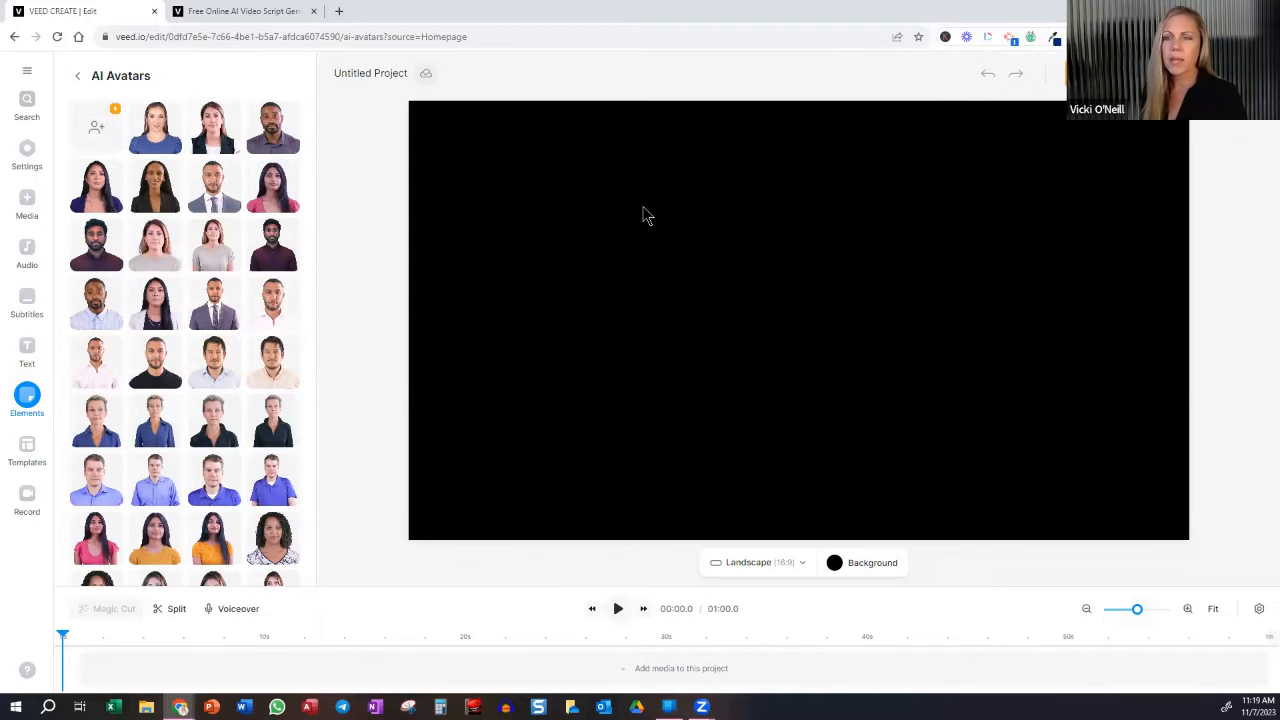
scroll(212, 392, down, 4)
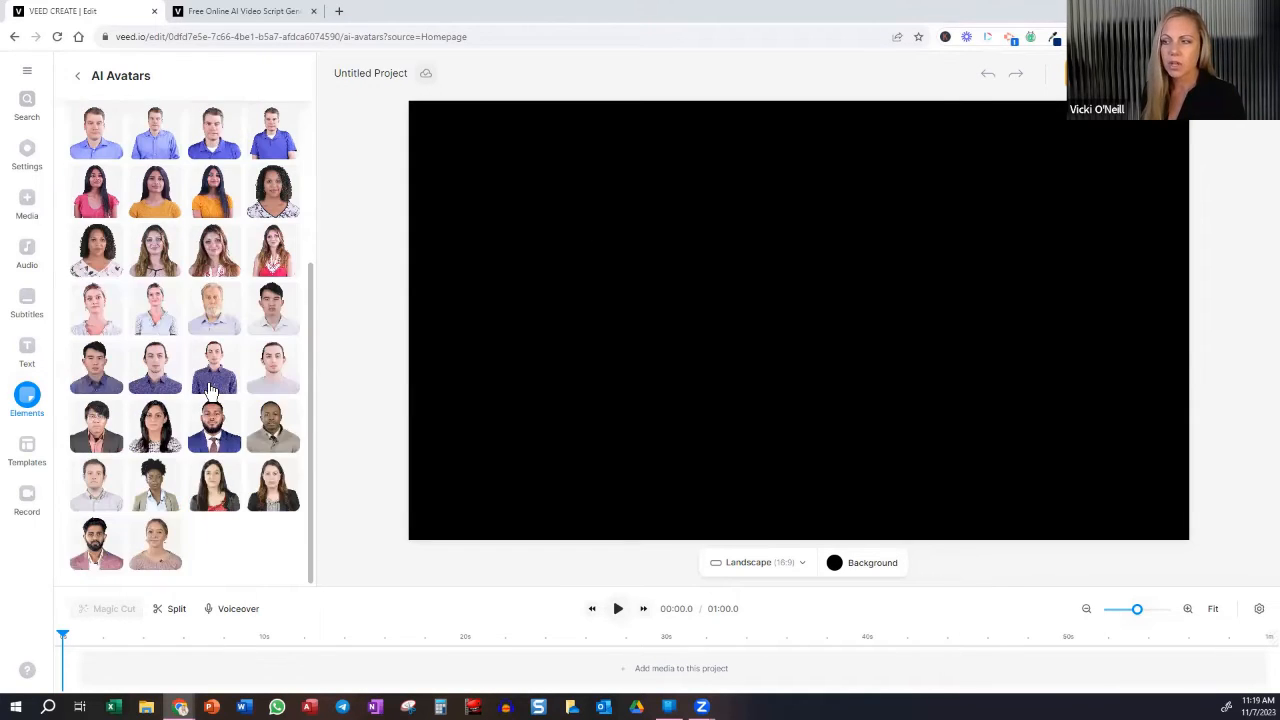
scroll(212, 392, up, 4)
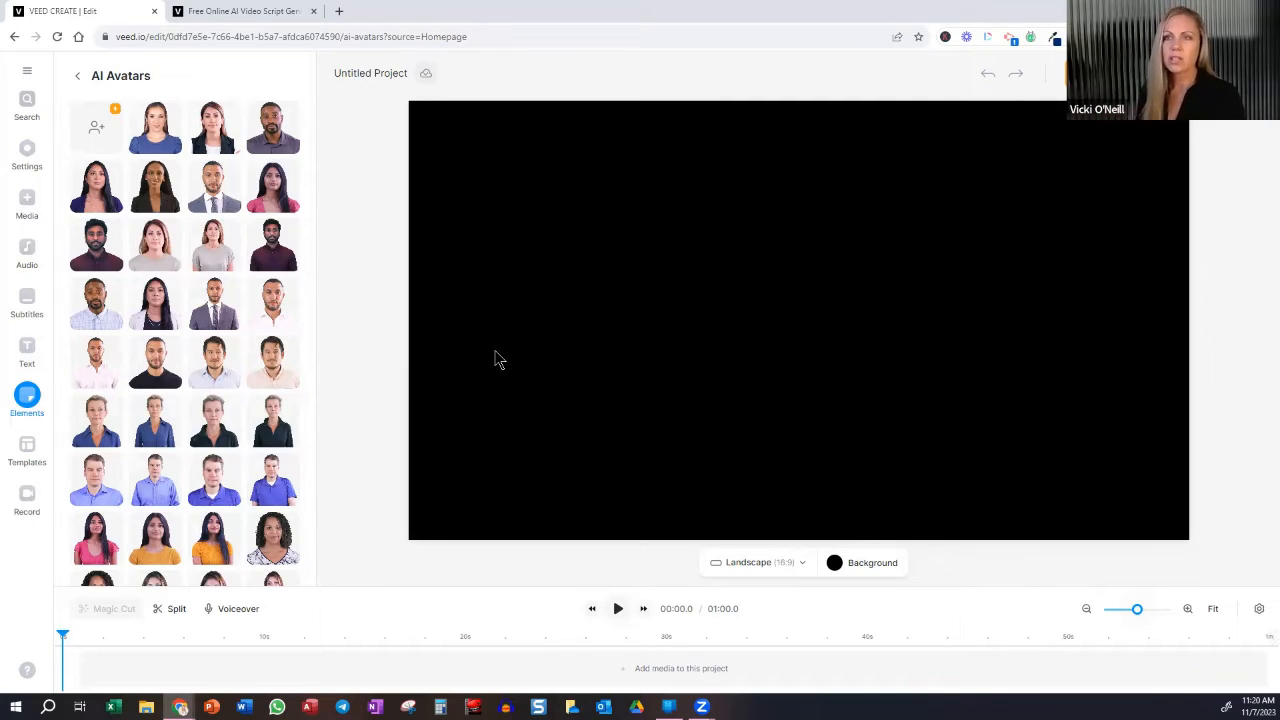
click(77, 80)
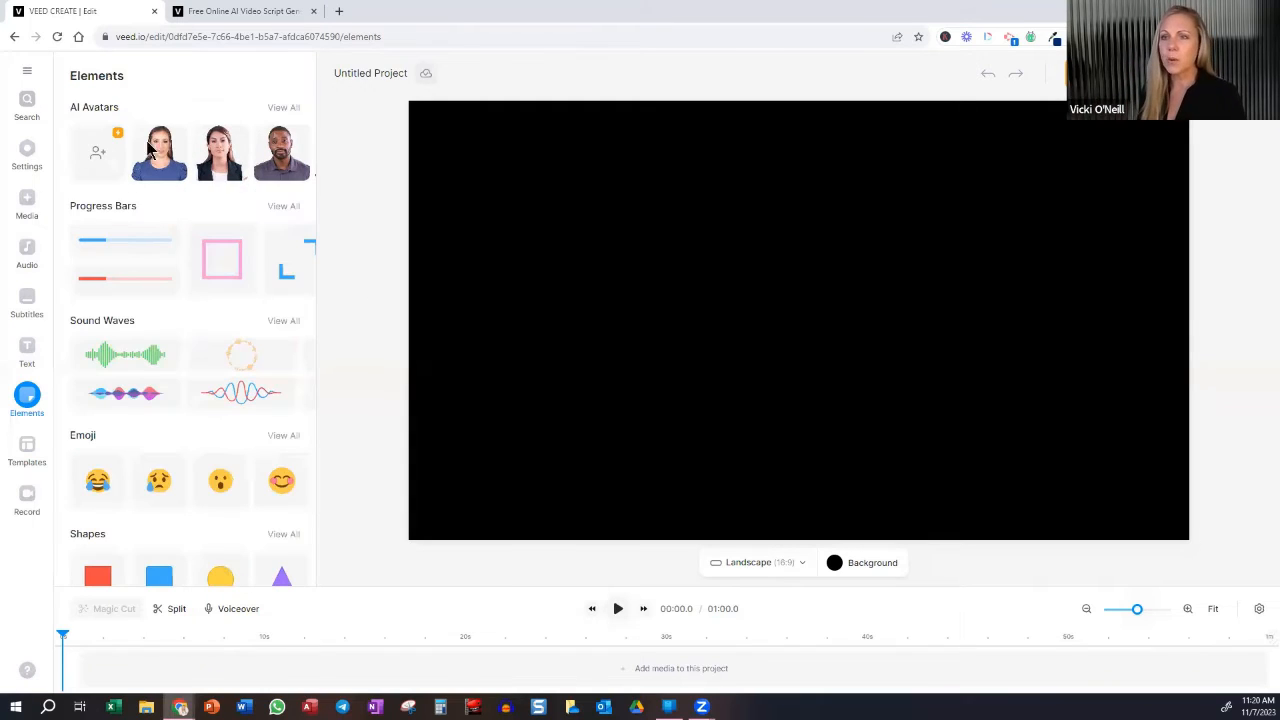
click(26, 76)
click(48, 141)
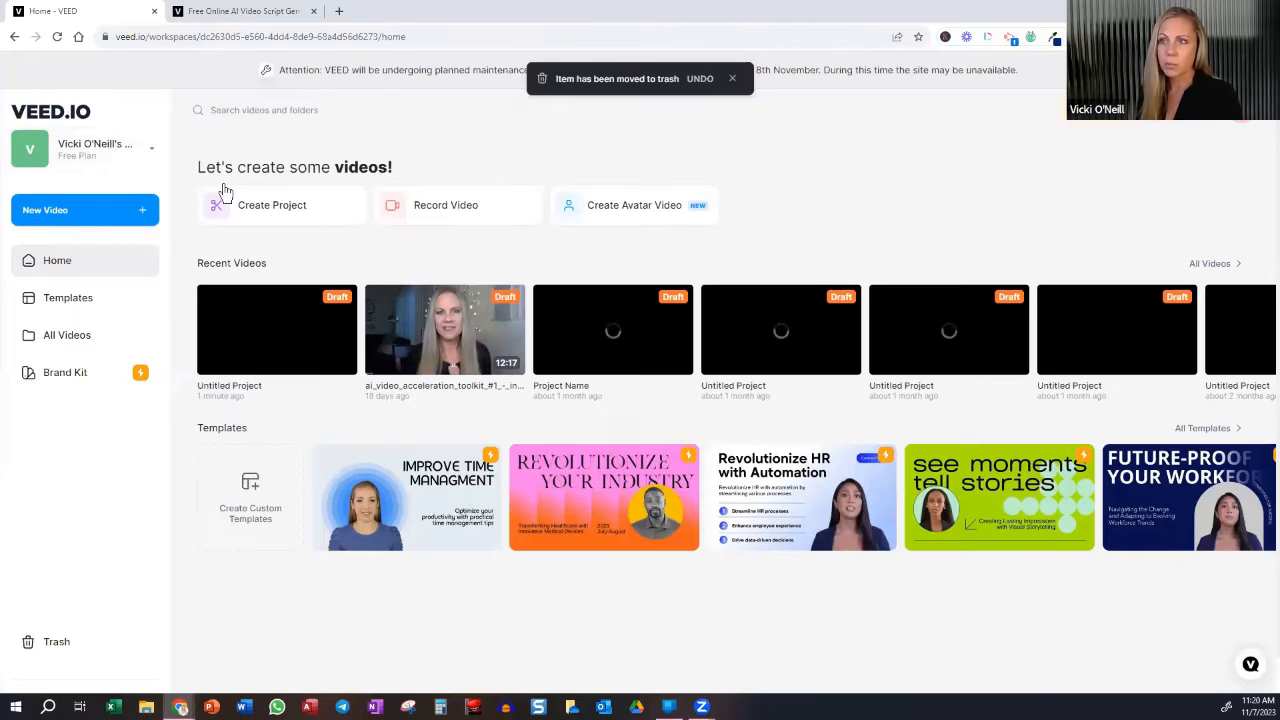
Create a new project and upload video1644407385.mp4 from the Downloads folder
click(291, 217)
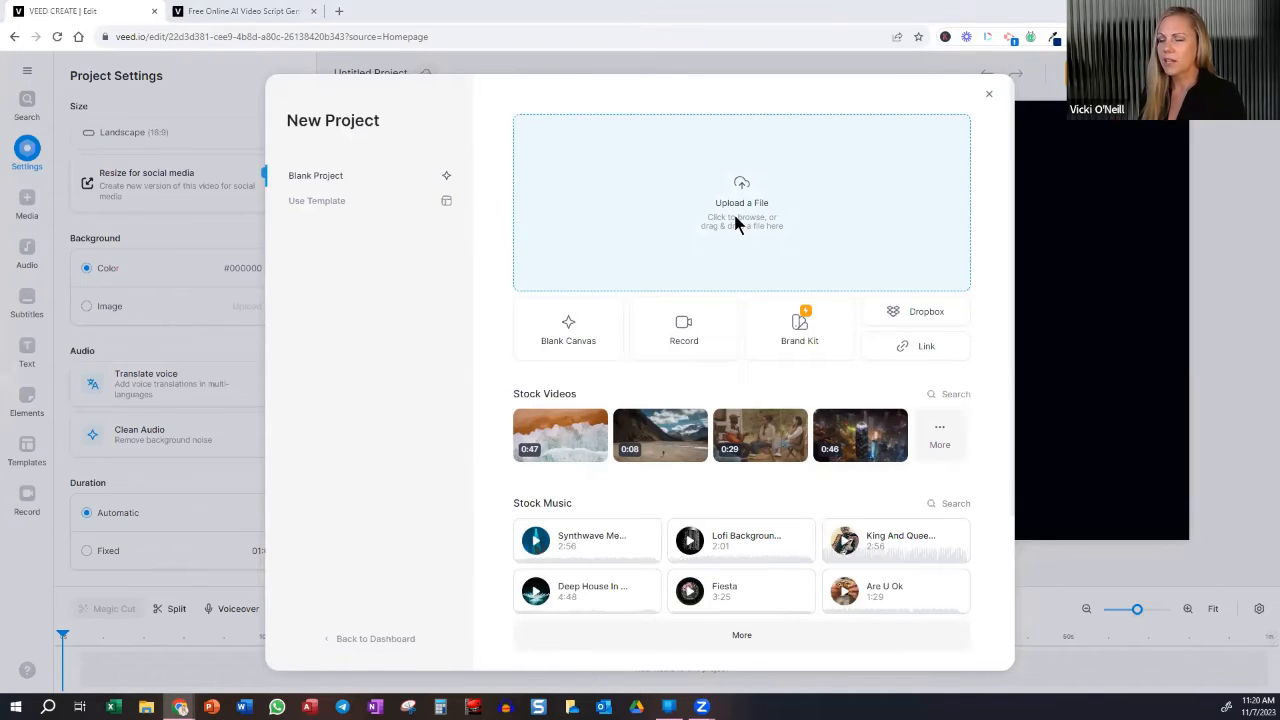
click(698, 240)
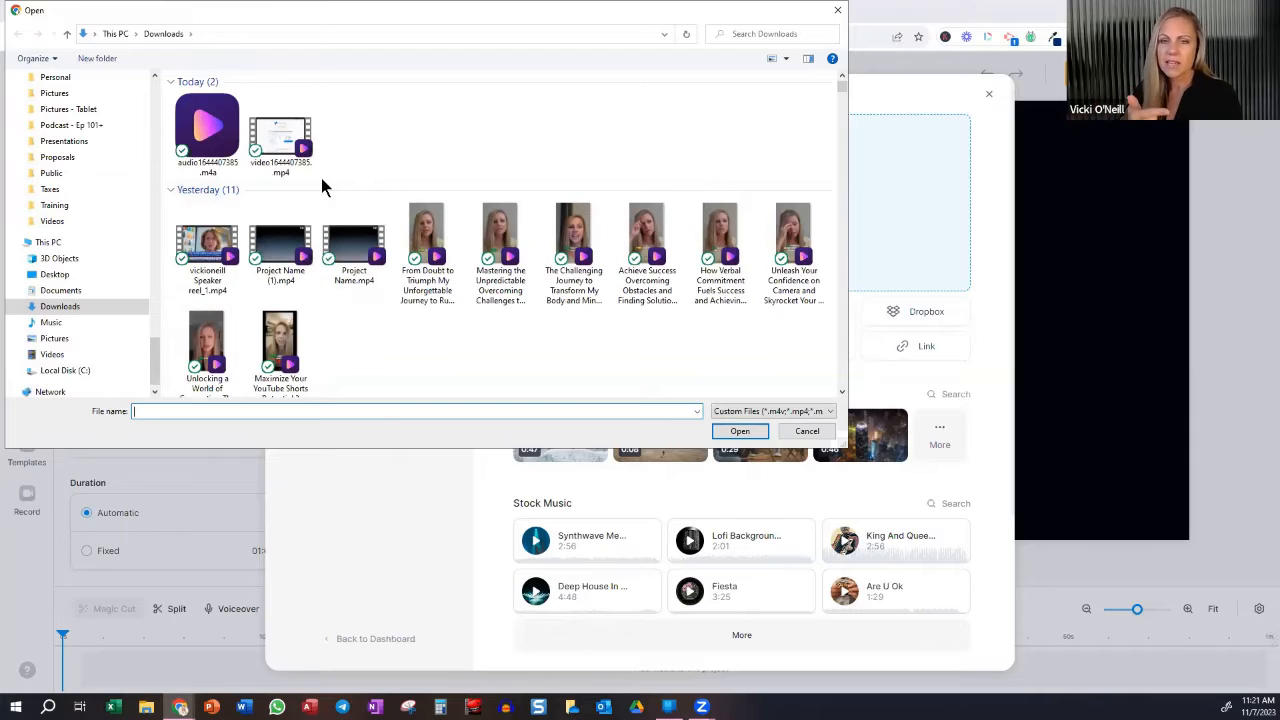
click(293, 140)
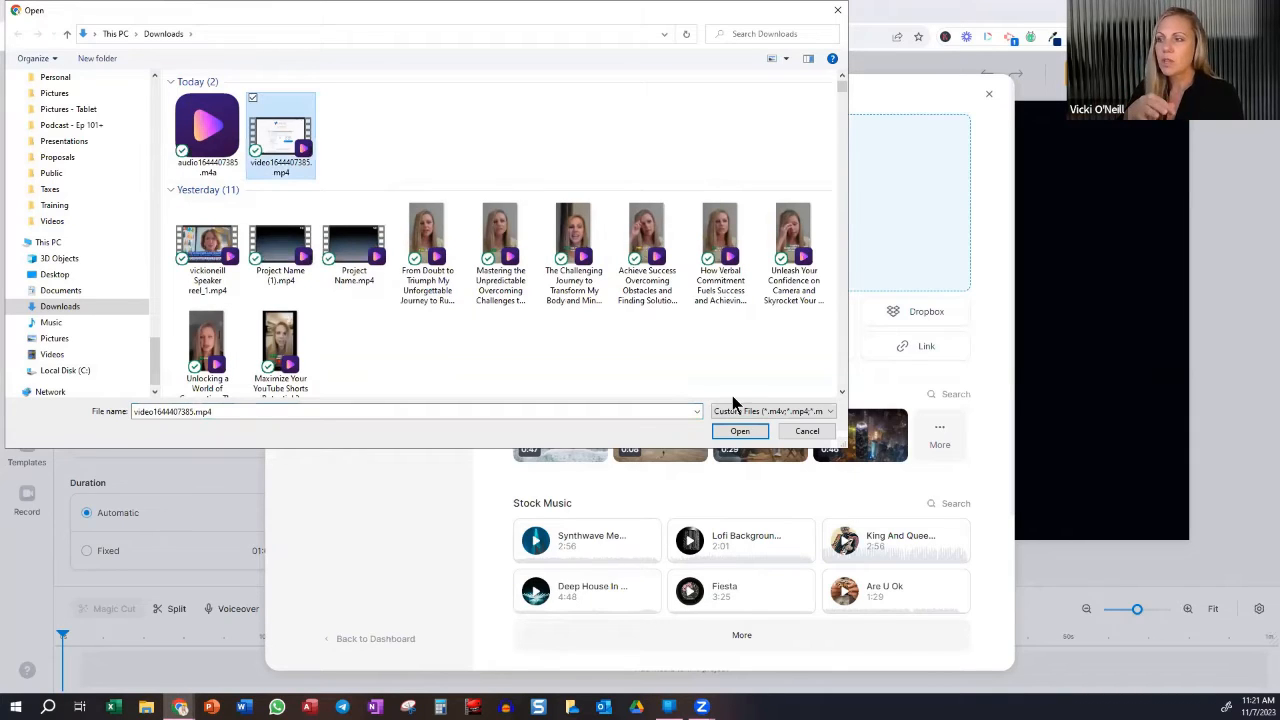
click(738, 432)
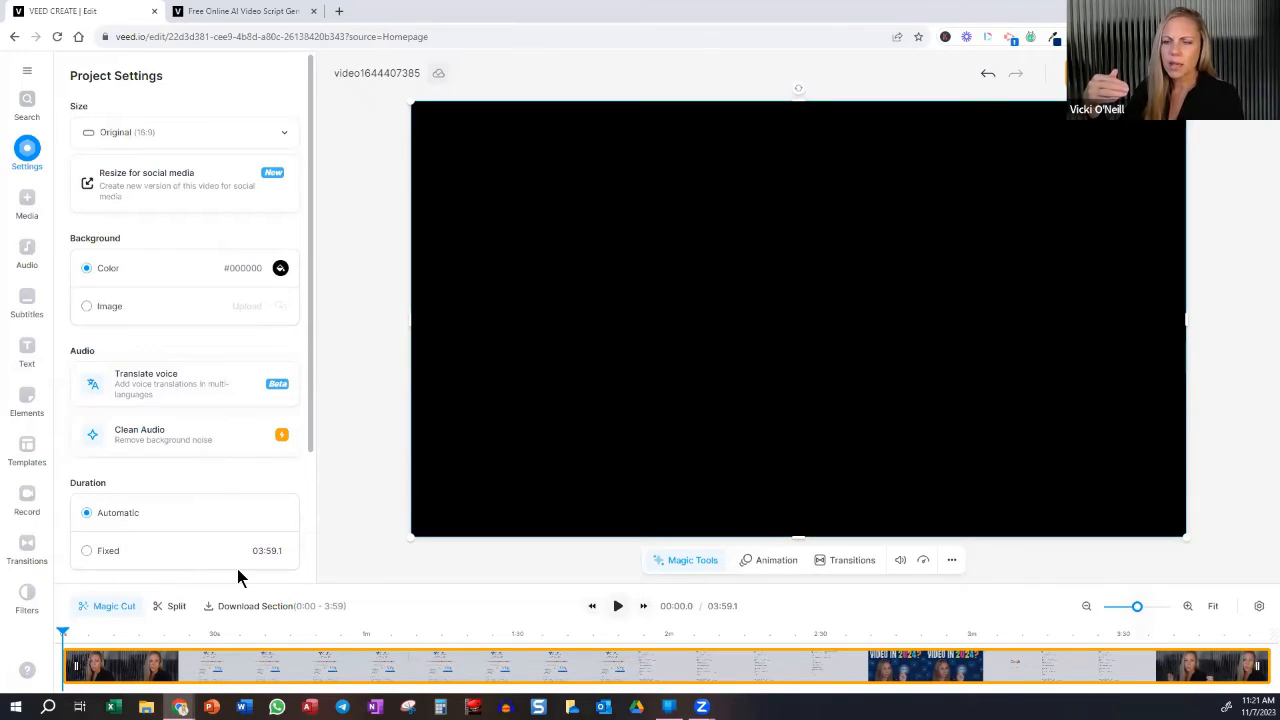
Examine the project settings, the media sources, and the stock music and sound effects offered for the video
scroll(237, 568, down, 2)
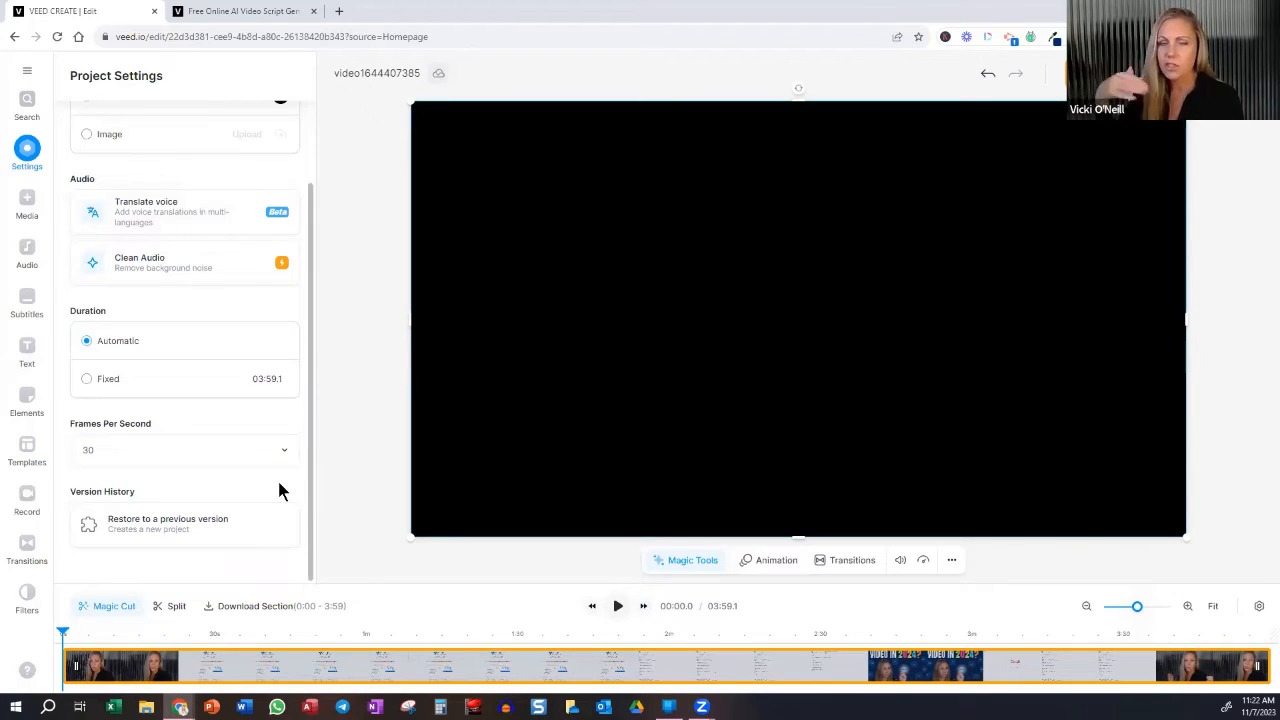
click(27, 203)
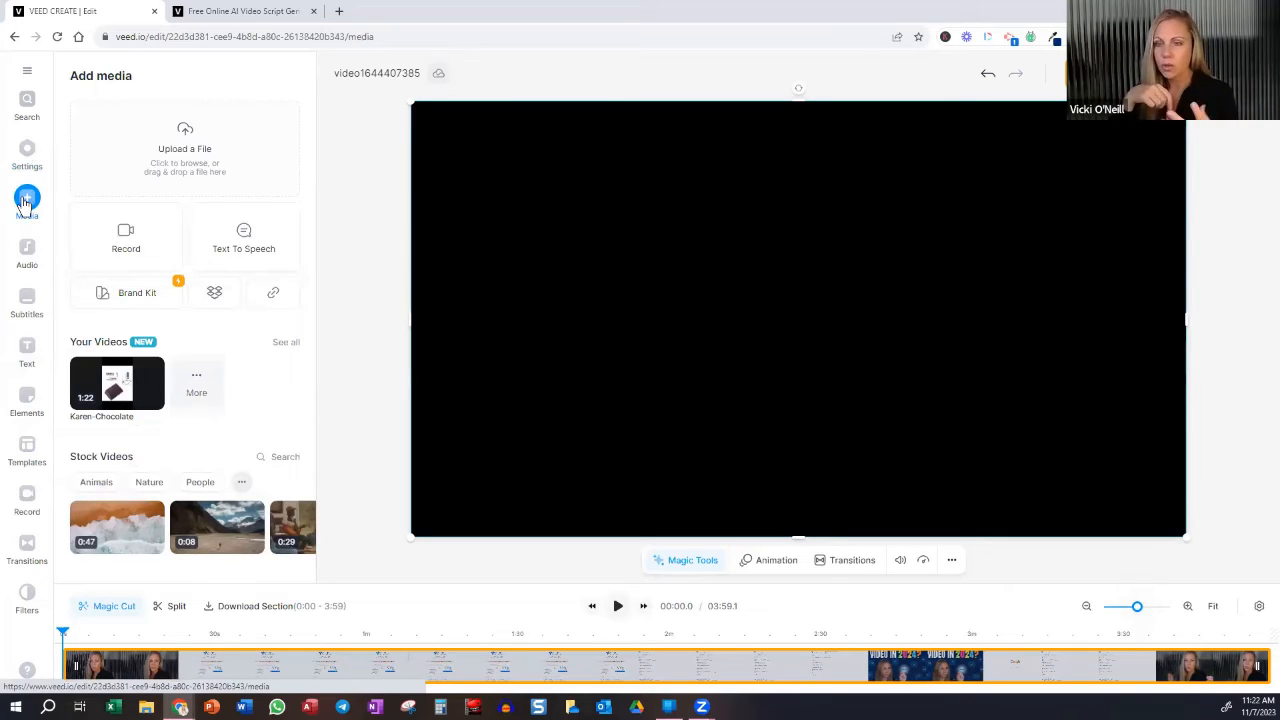
click(28, 260)
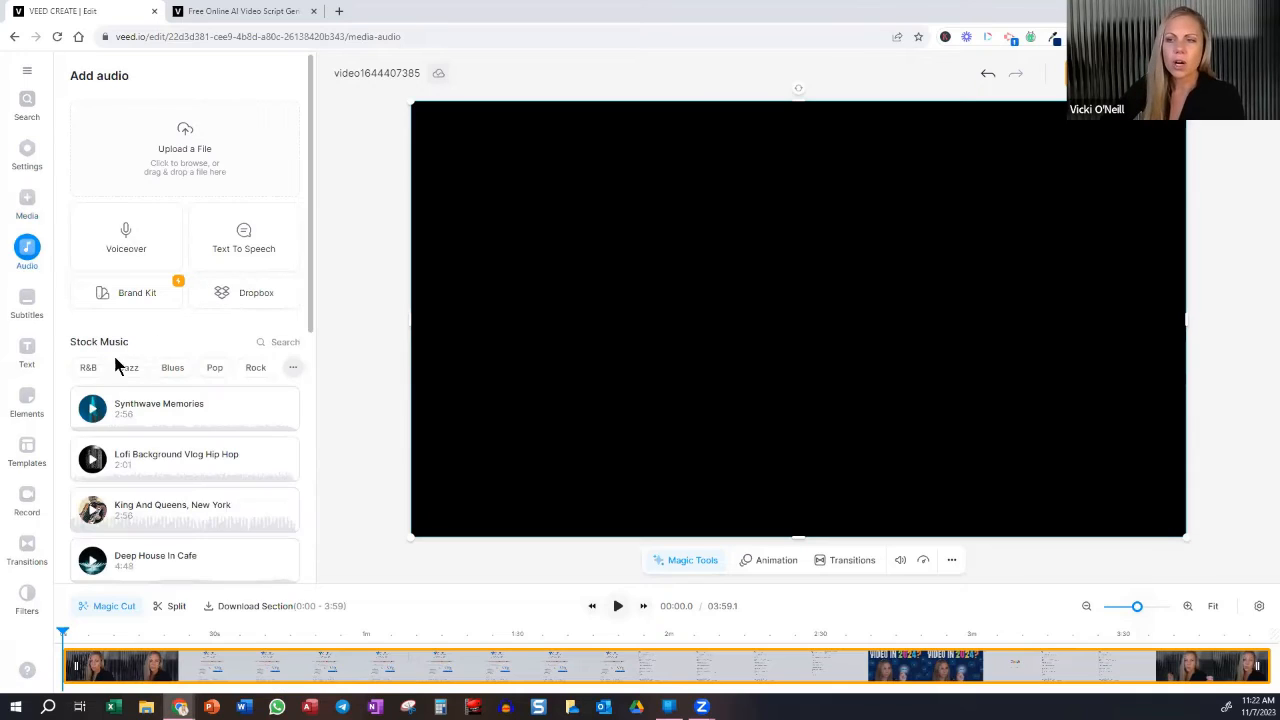
mouse_move(240, 396)
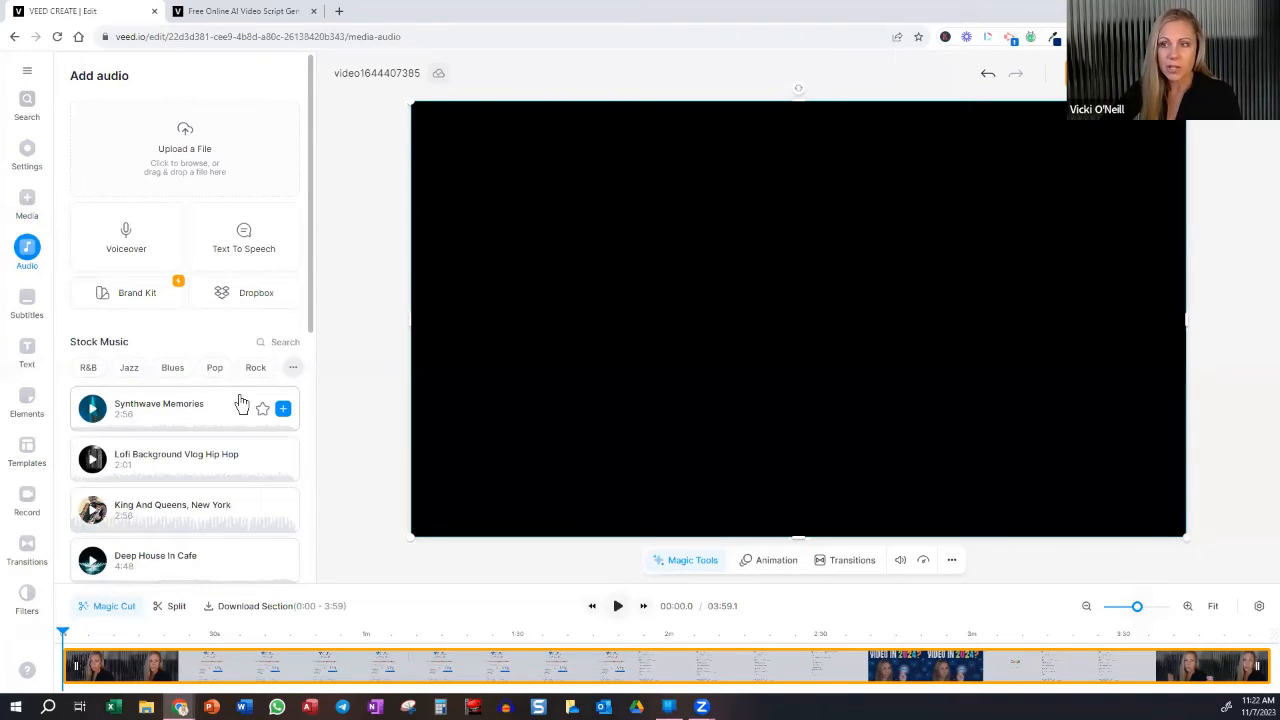
scroll(240, 402, down, 5)
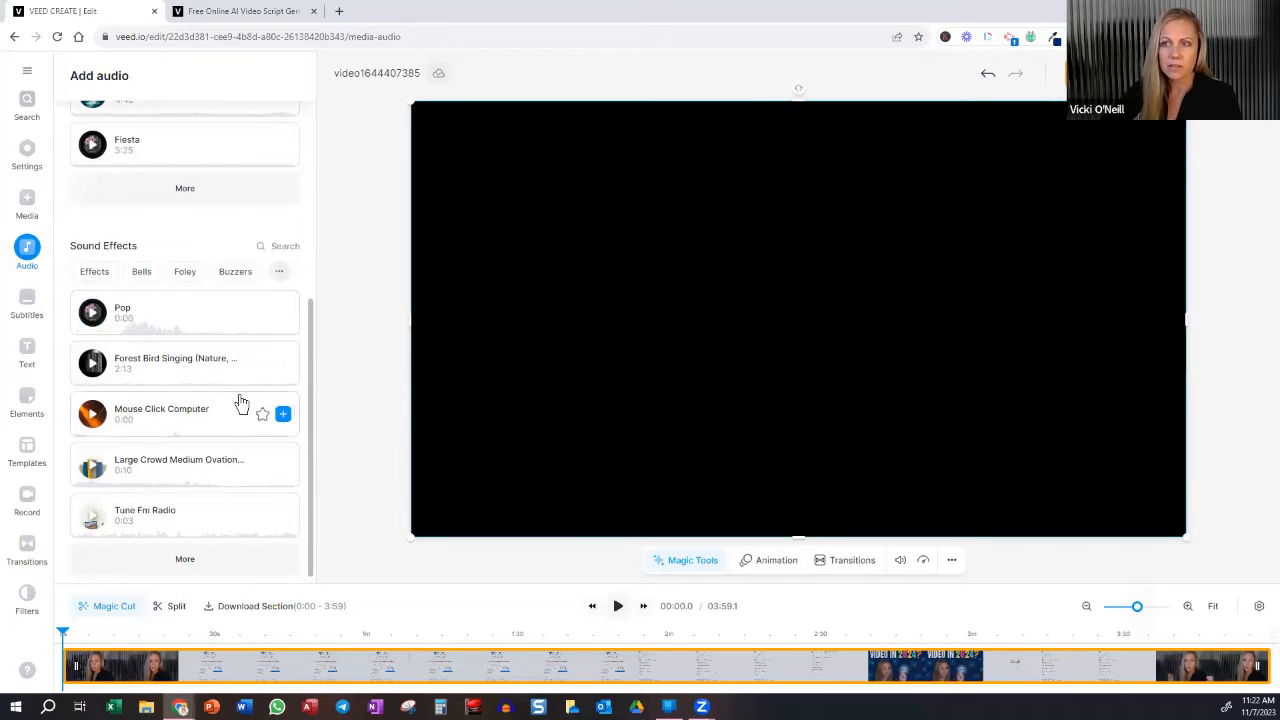
mouse_move(137, 313)
mouse_move(191, 374)
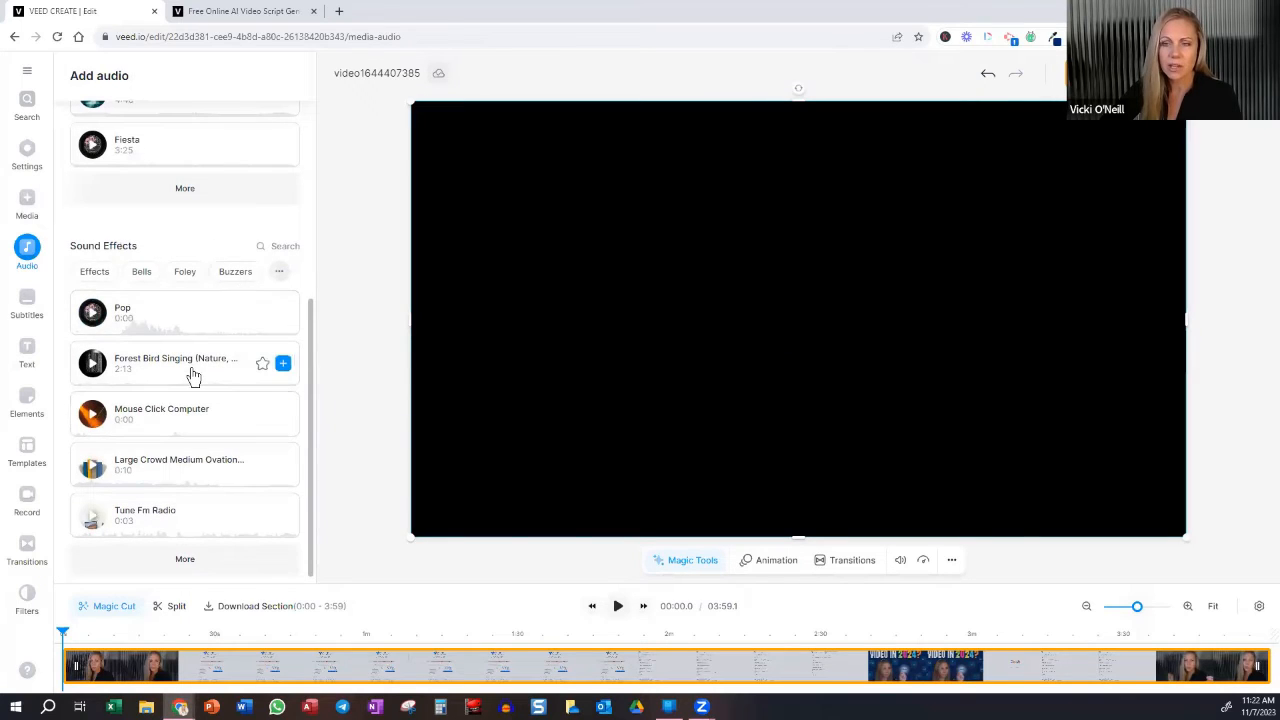
Examine the subtitle, text, element, template, transition and filter options available for the project
click(28, 312)
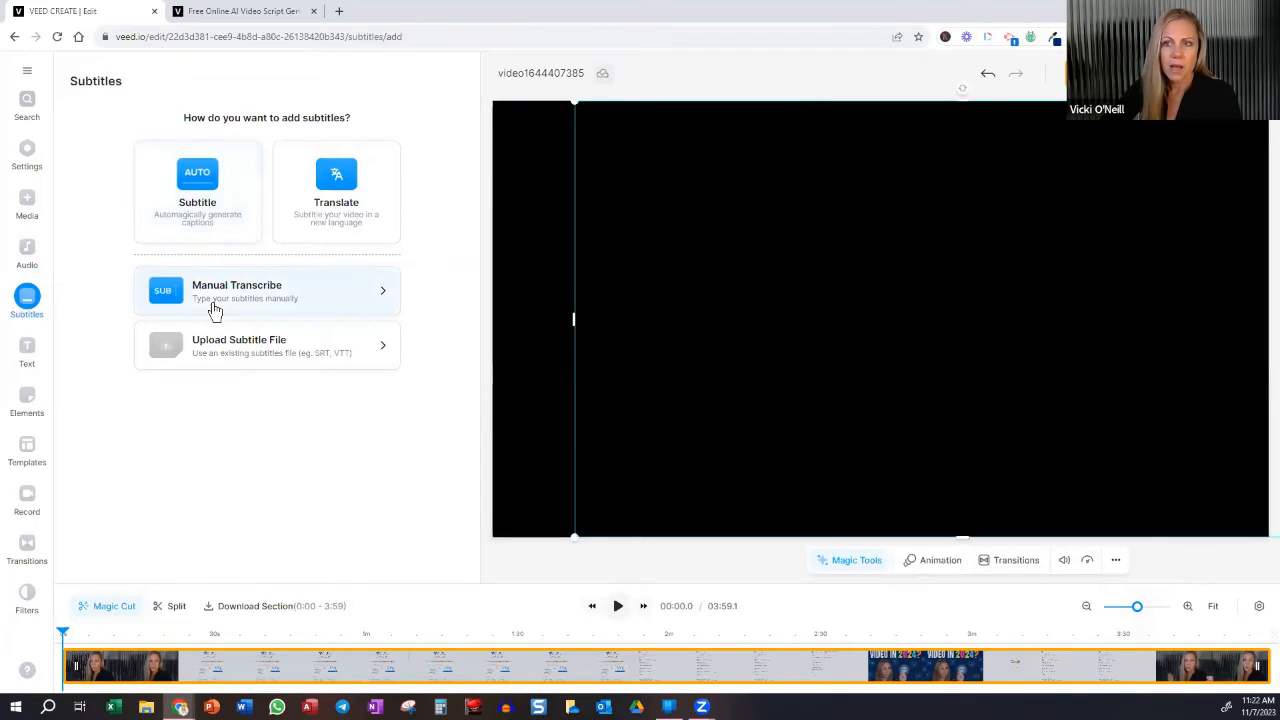
click(30, 360)
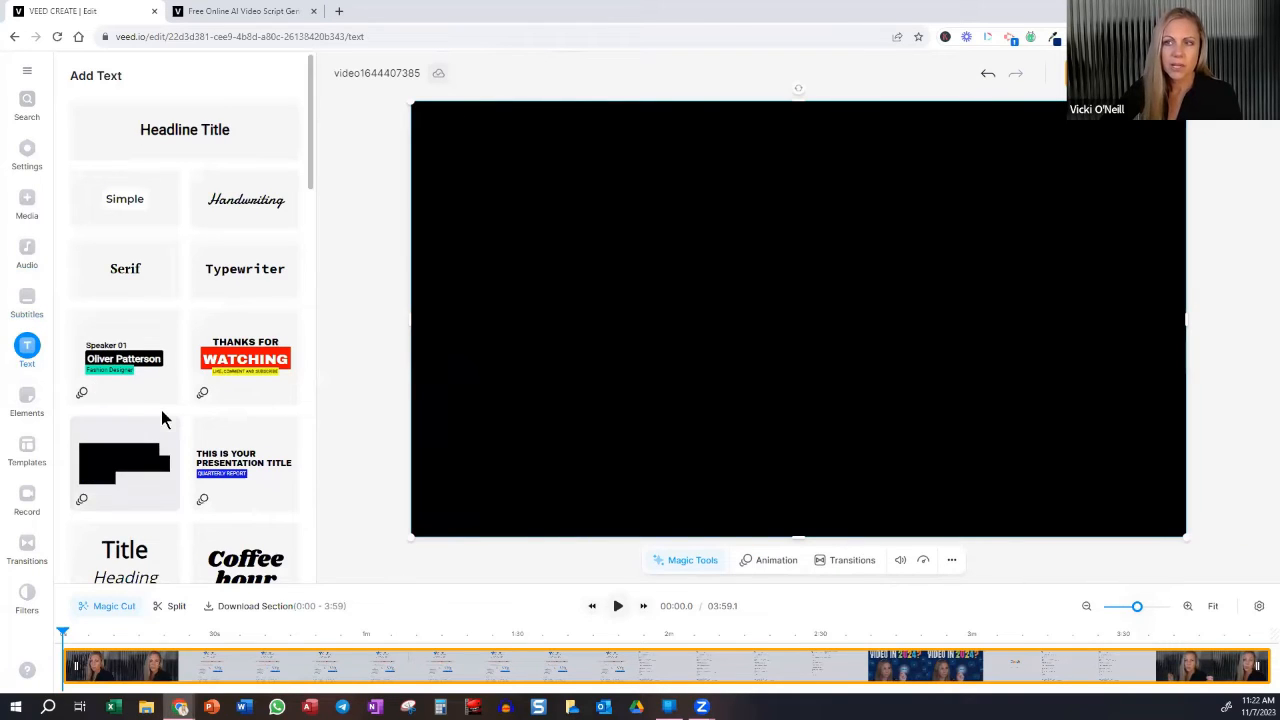
click(25, 402)
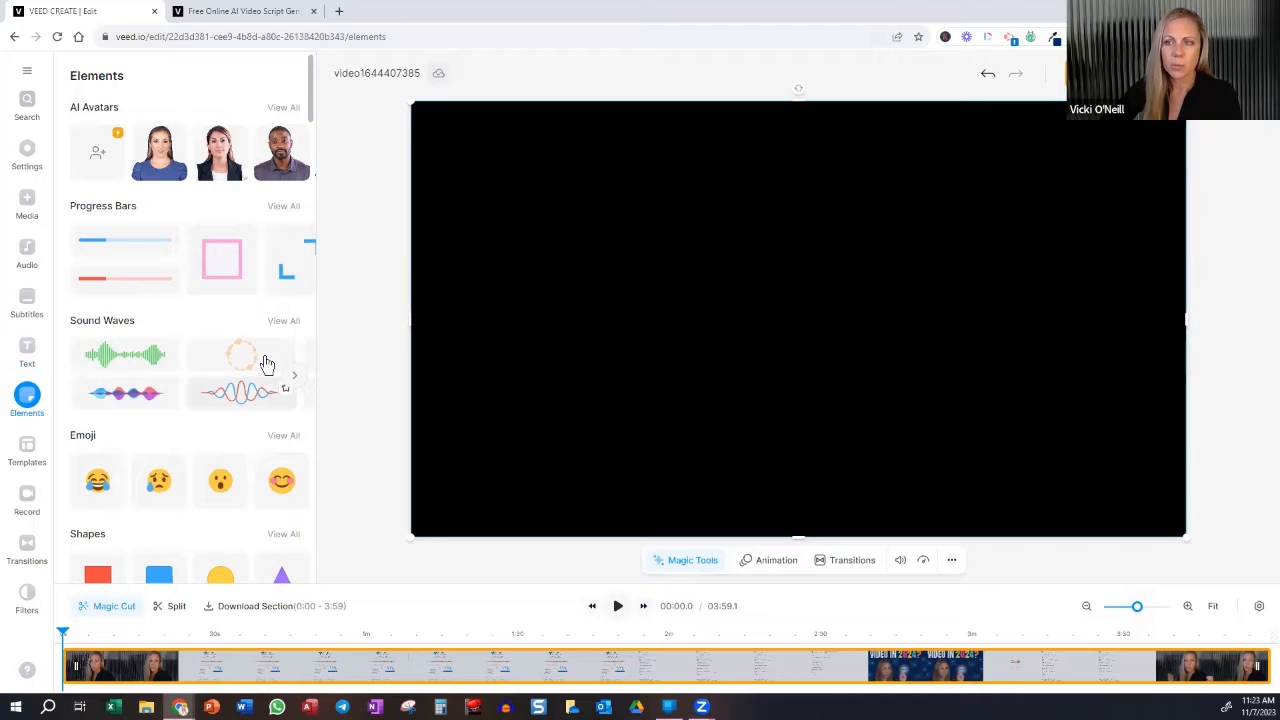
click(28, 457)
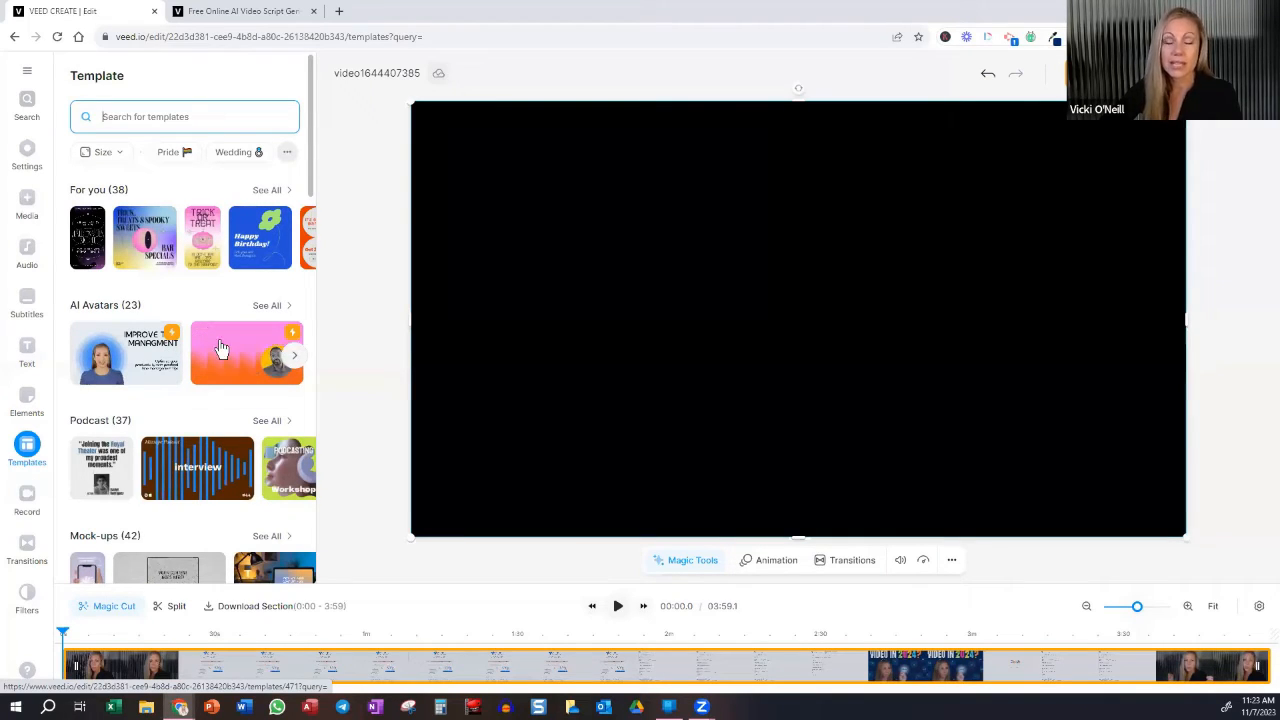
click(44, 505)
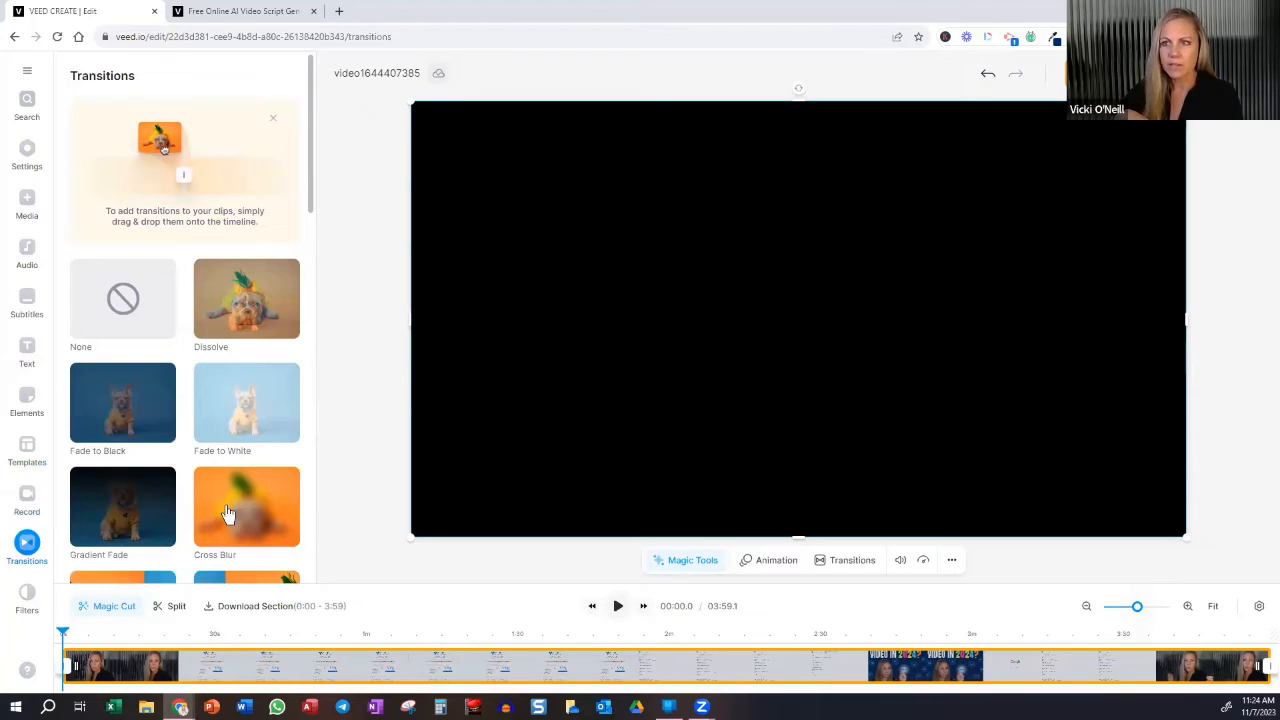
scroll(218, 514, down, 4)
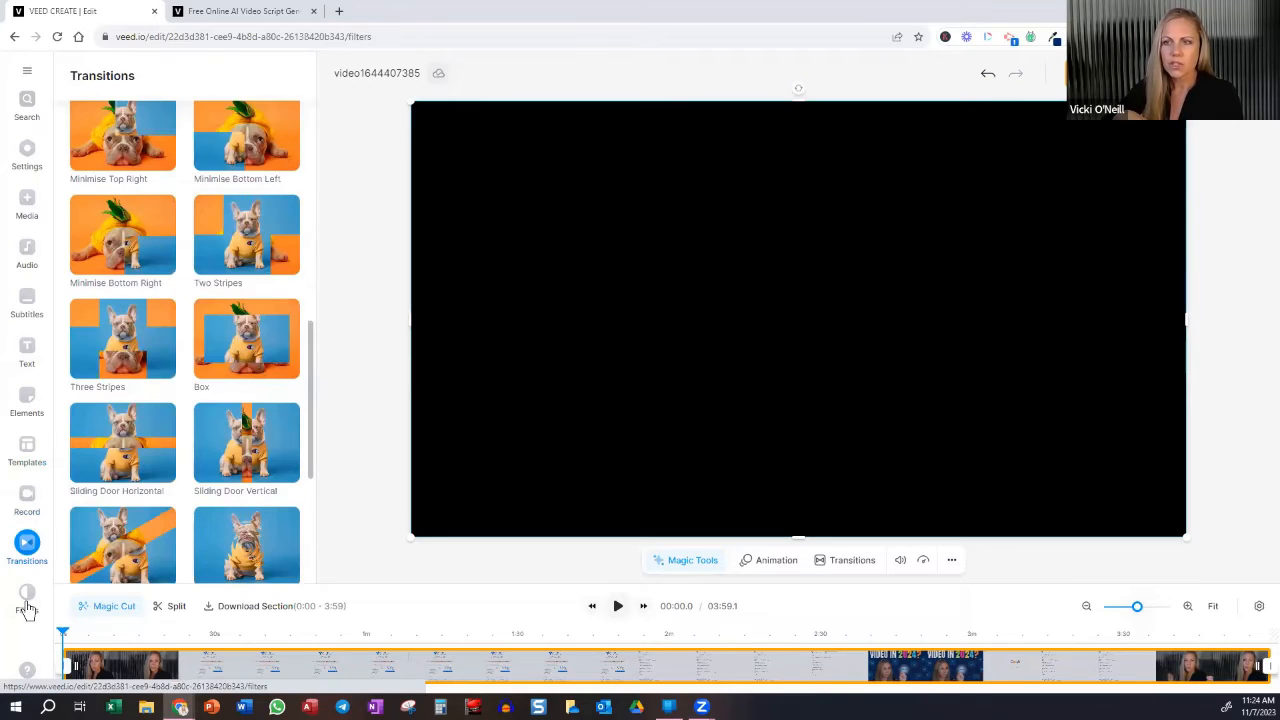
click(27, 608)
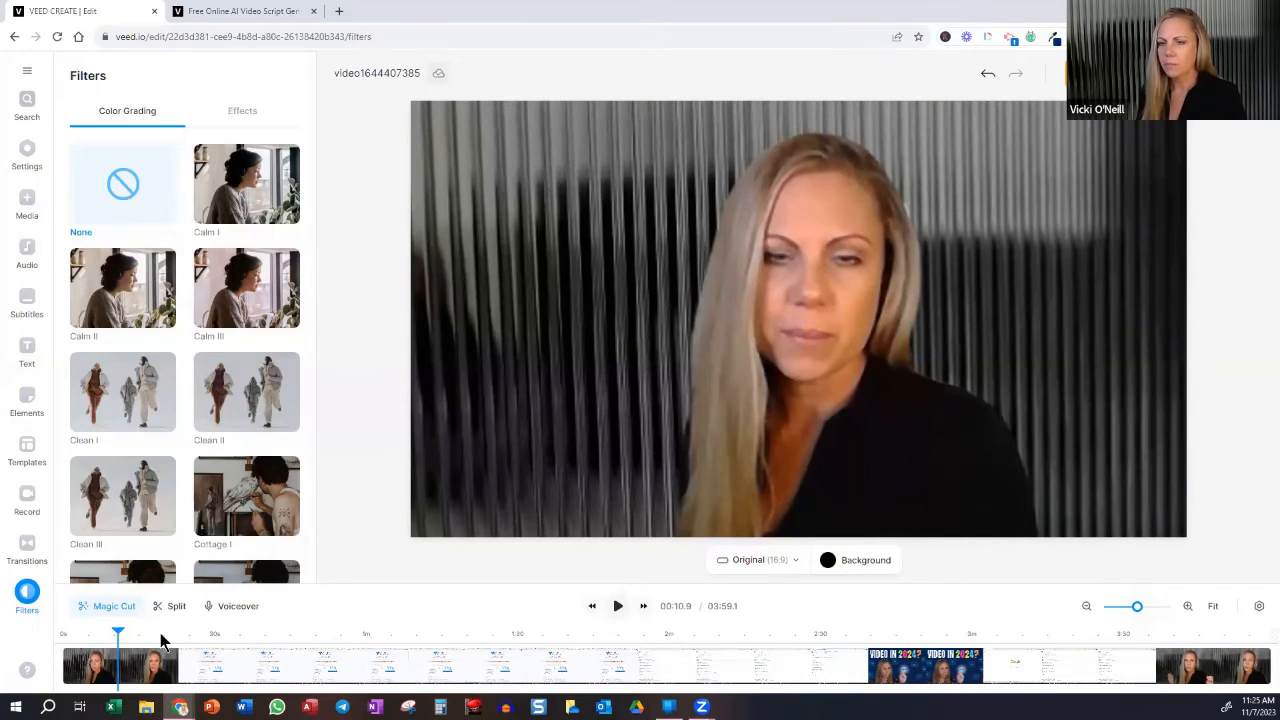
Split the video clip at 01:03.0 on the timeline and select the resulting first section
click(274, 633)
click(382, 636)
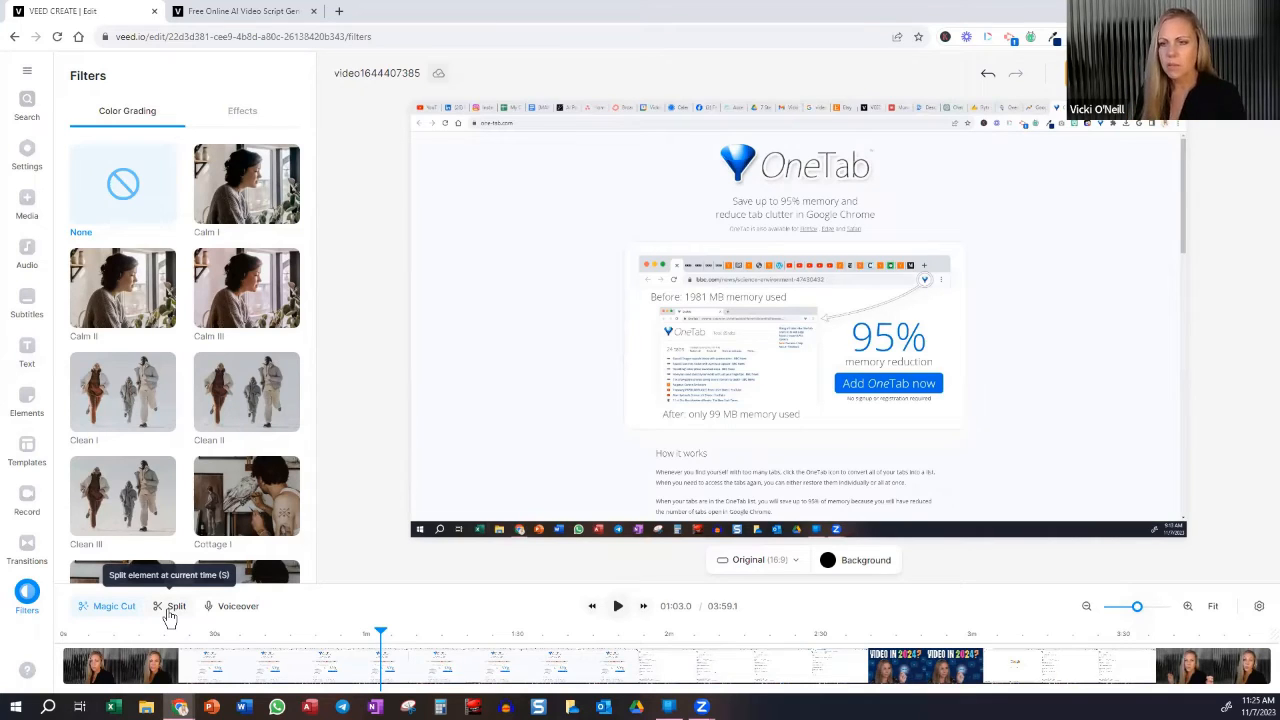
click(320, 668)
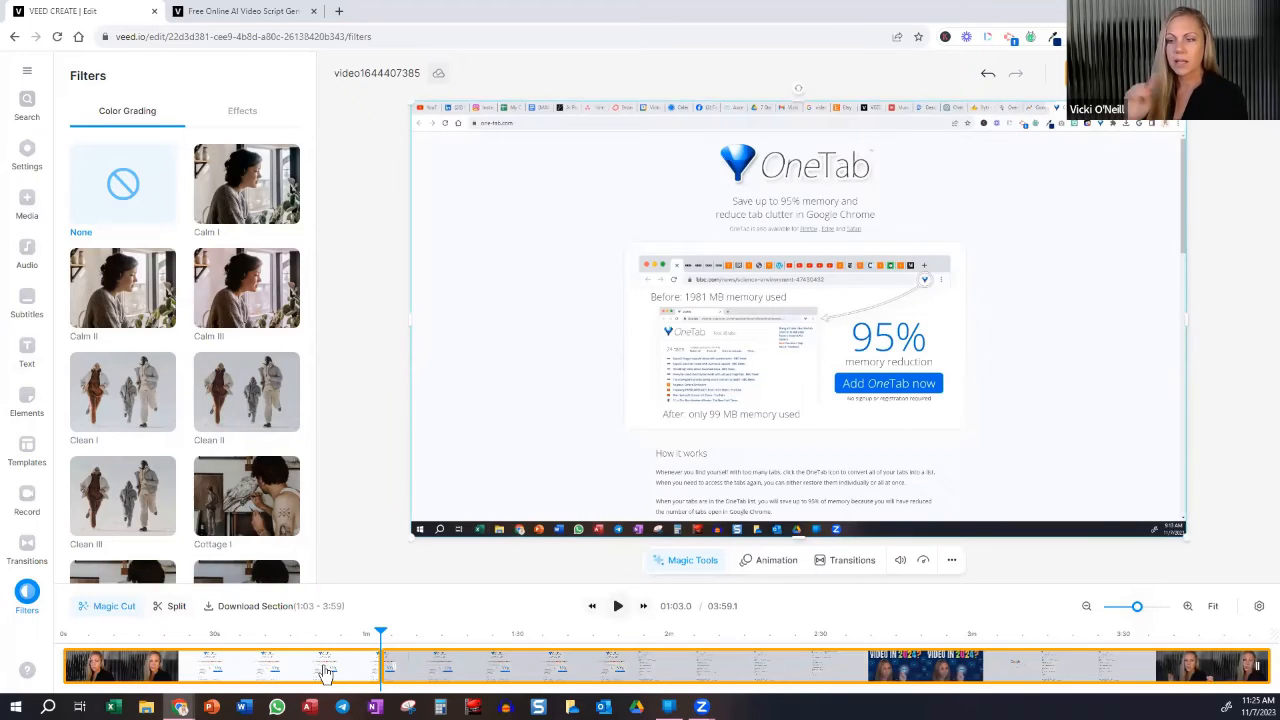
click(325, 670)
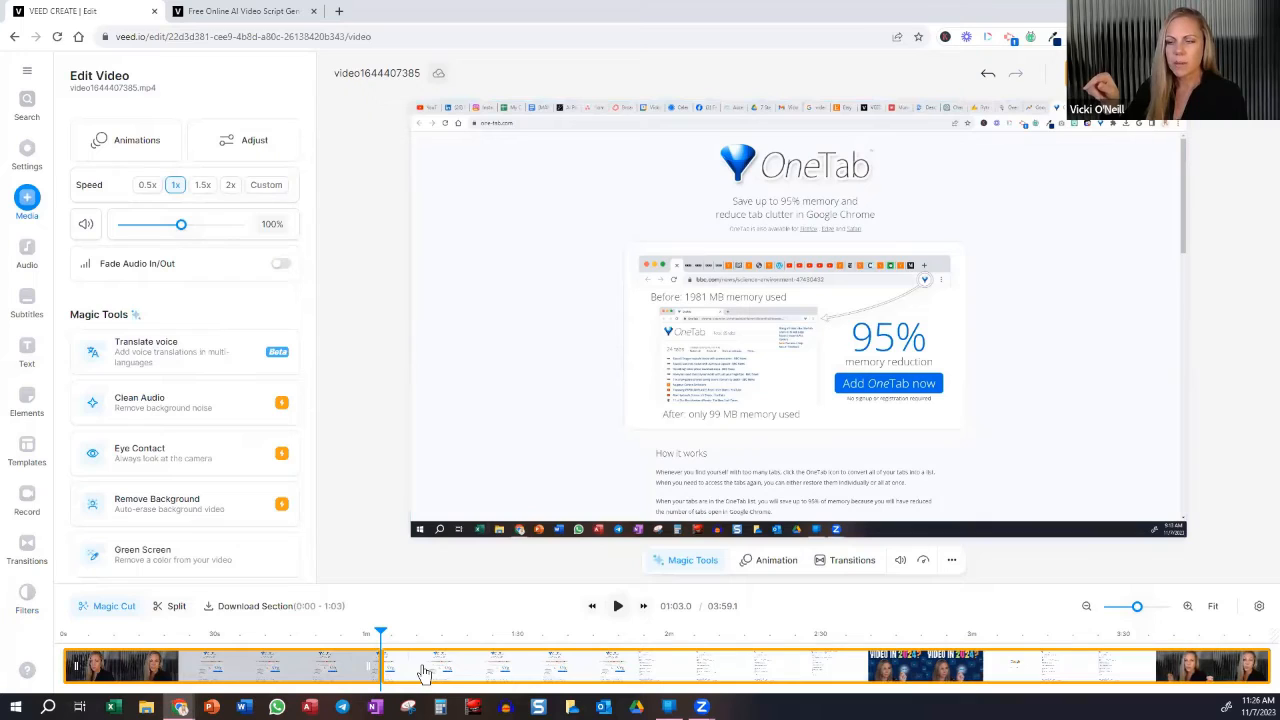
Move the second clip to start at about 1:14, and close the gap to the first clip again
drag(424, 672, 484, 668)
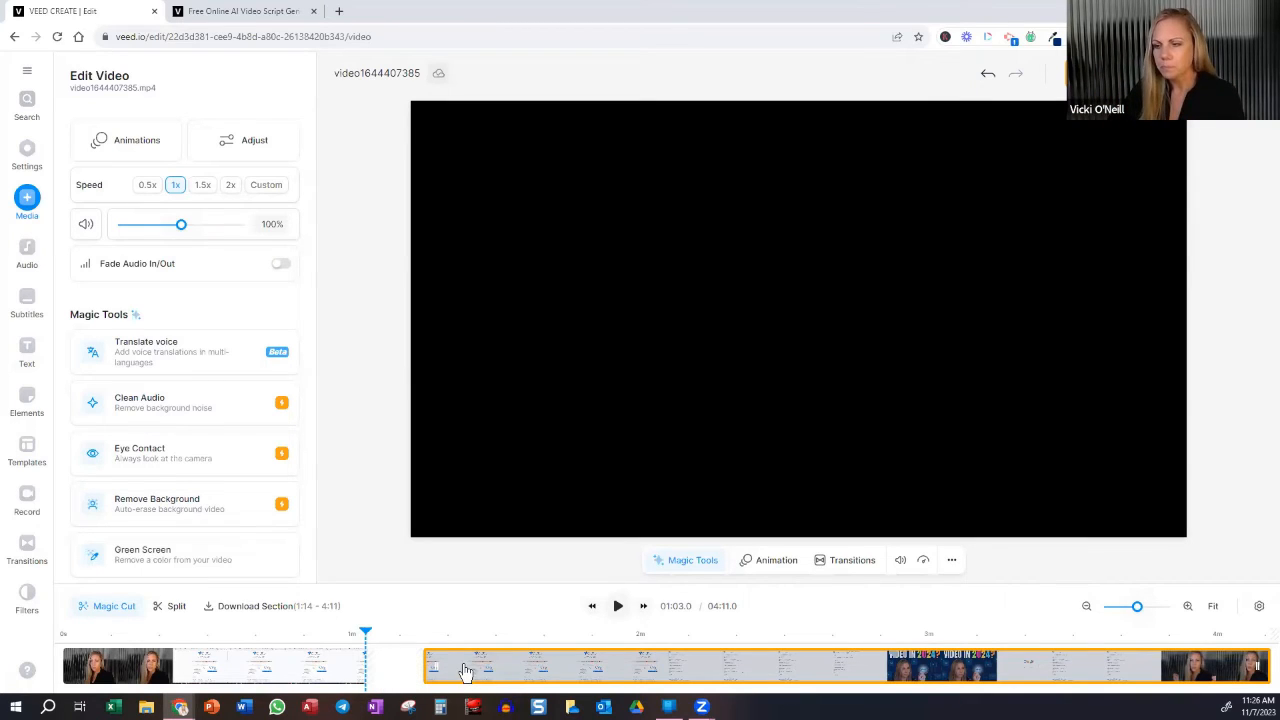
click(402, 672)
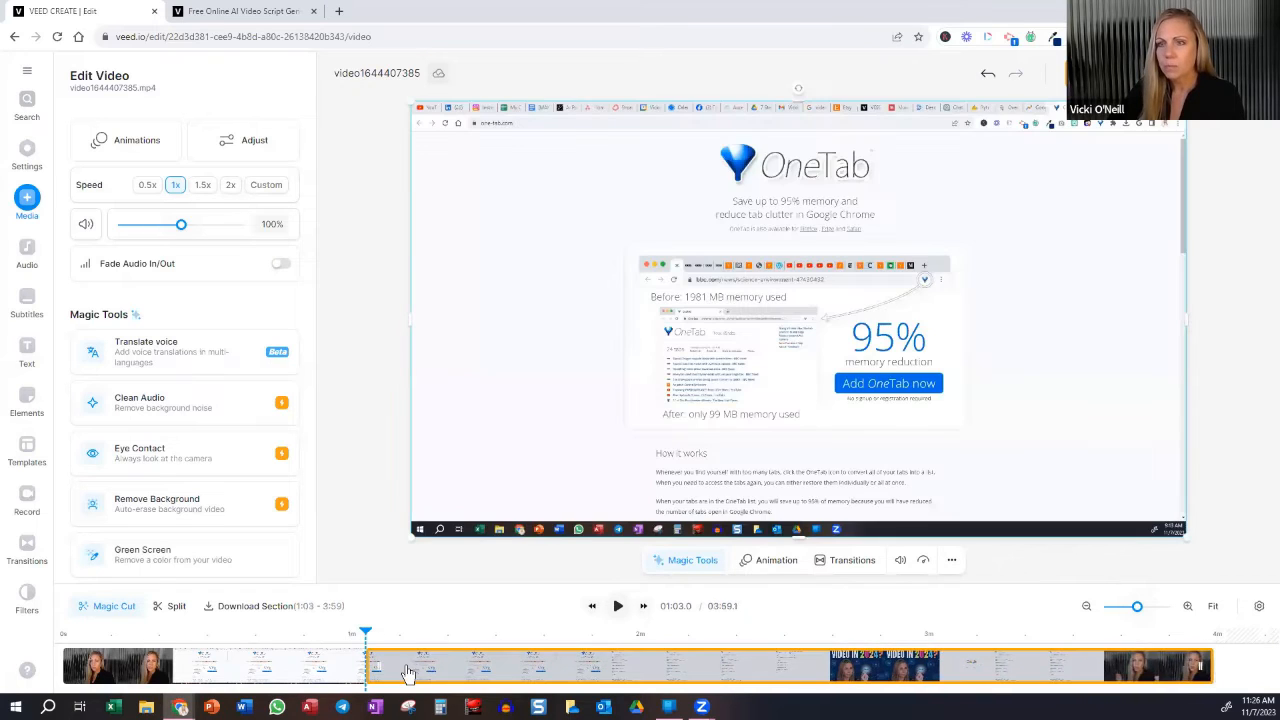
click(268, 663)
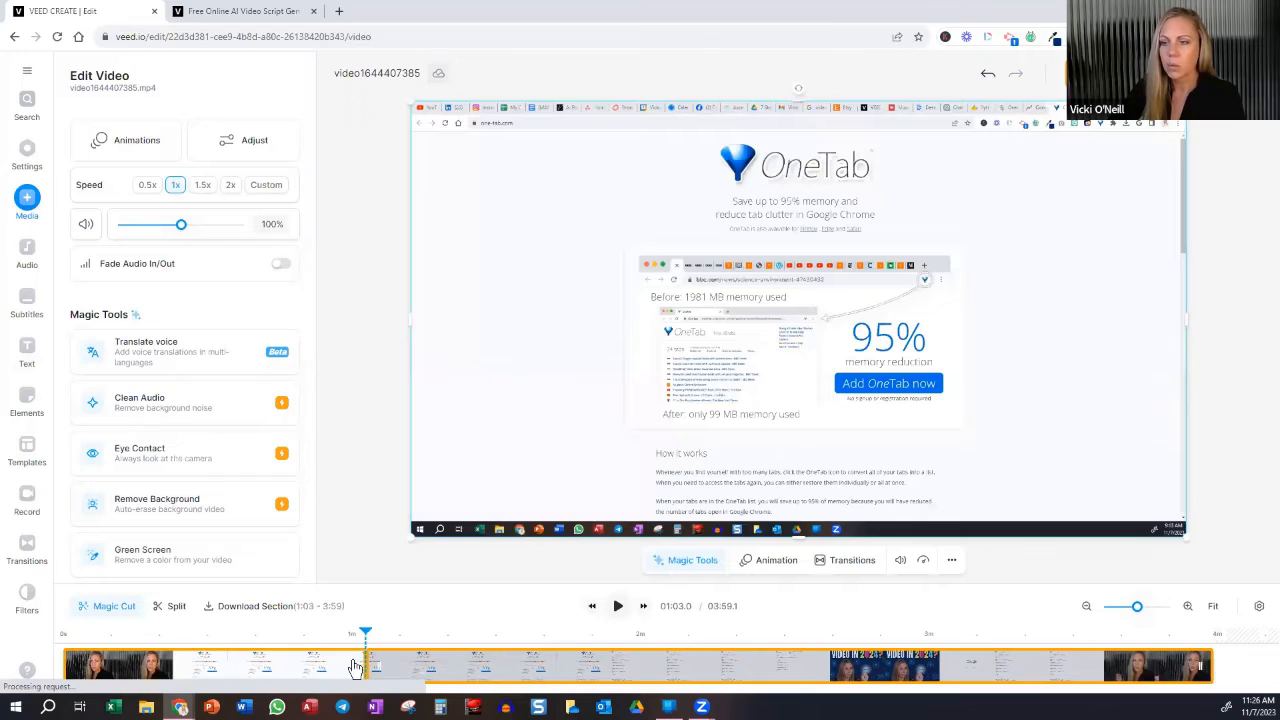
Turn on Green Screen colour removal for the second clip, which starts at 01:03.0
click(408, 672)
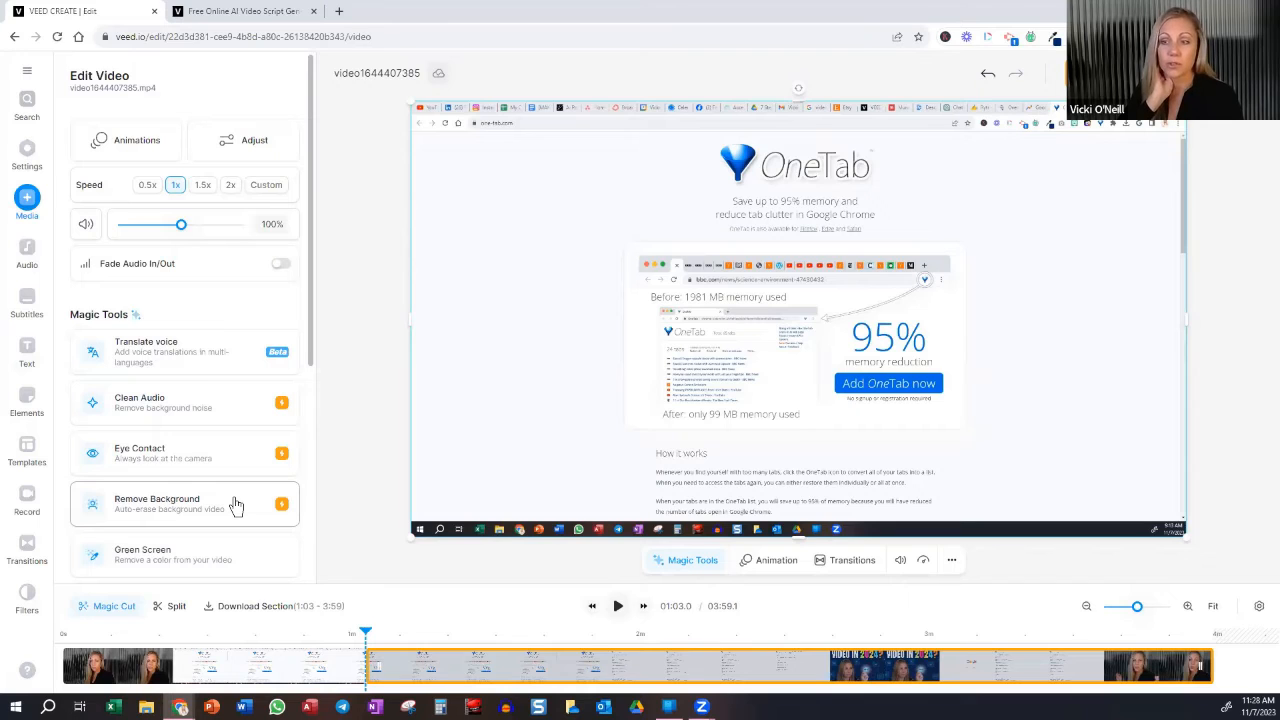
click(193, 560)
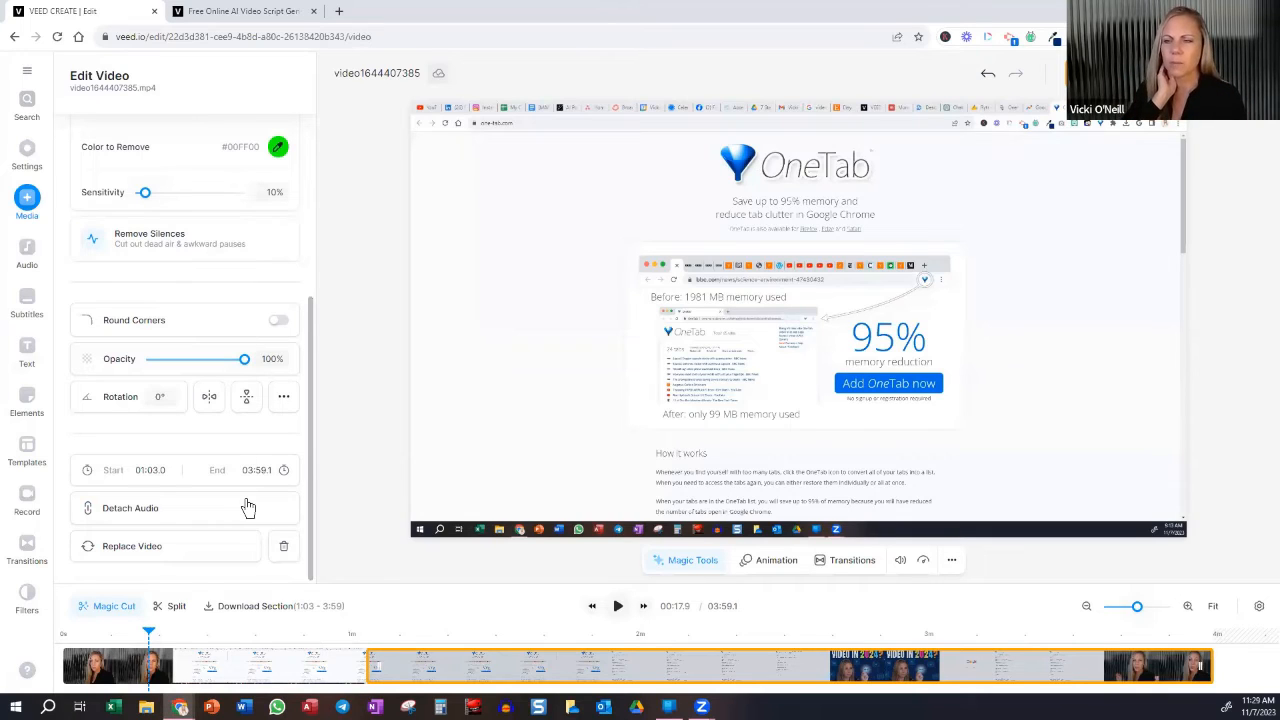
scroll(246, 505, up, 1)
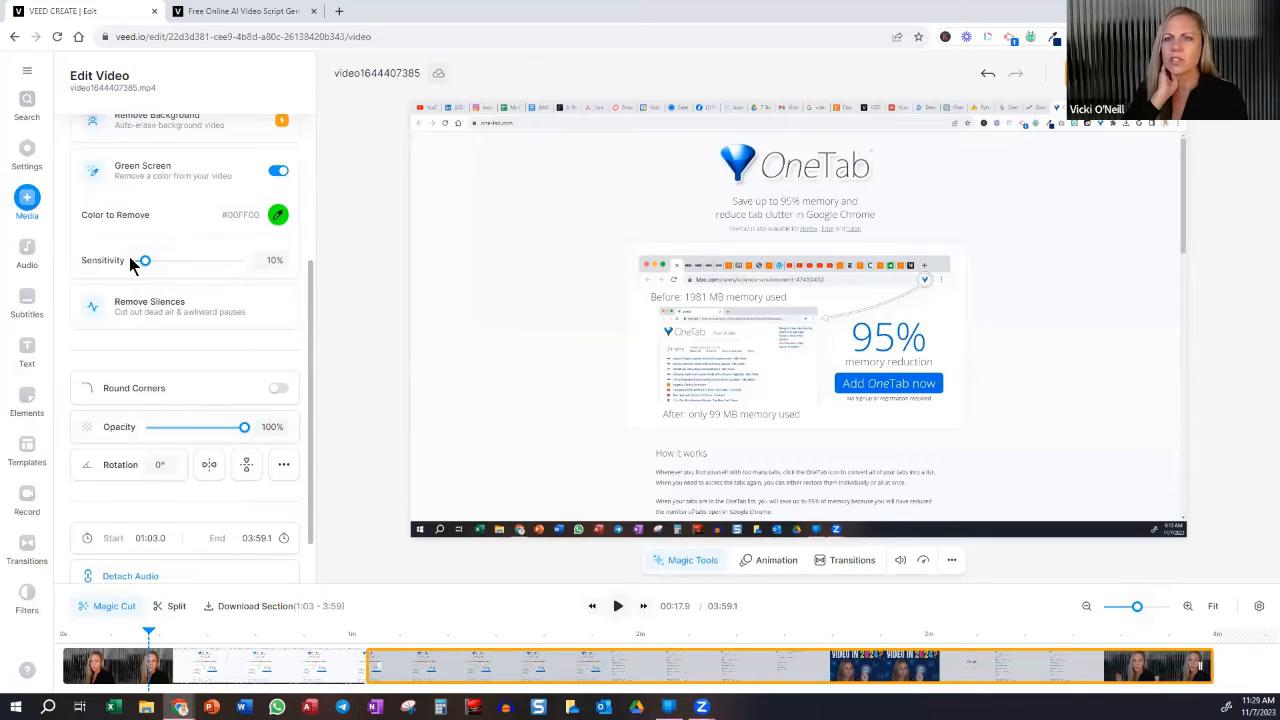
Preview the stock music track Synthwave Memories and add it to the project's timeline
scroll(129, 256, up, 5)
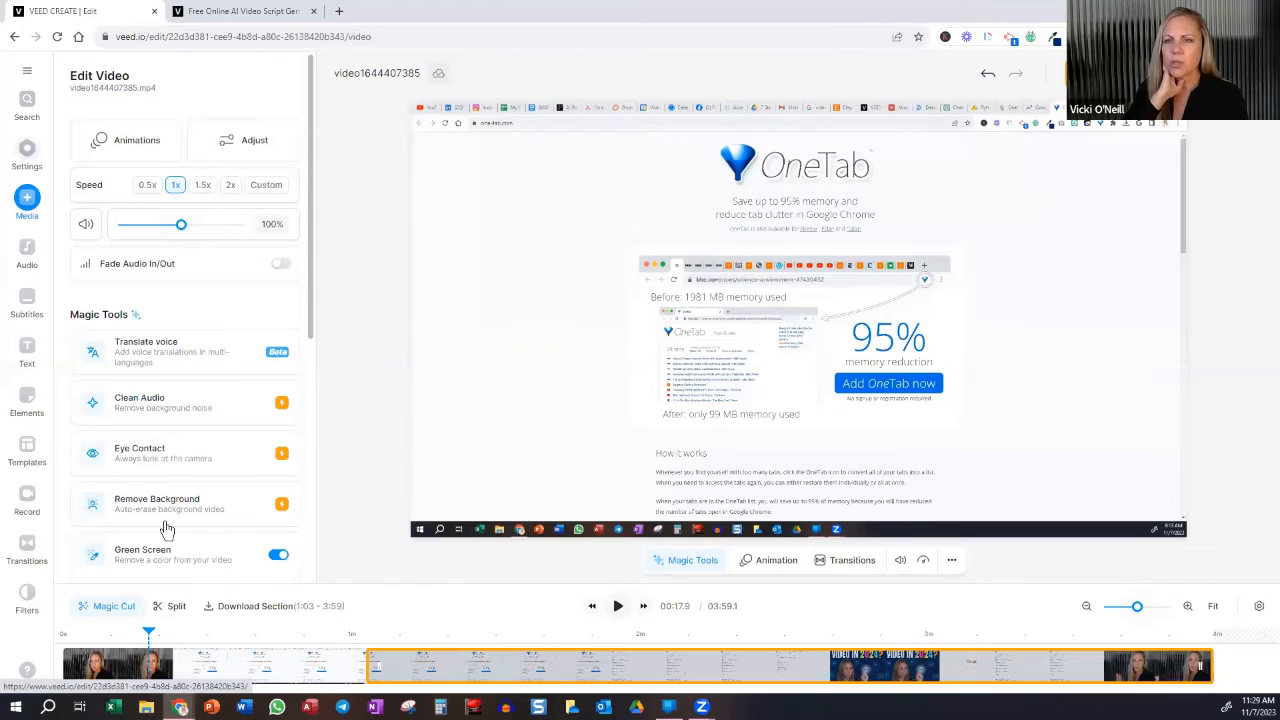
click(27, 258)
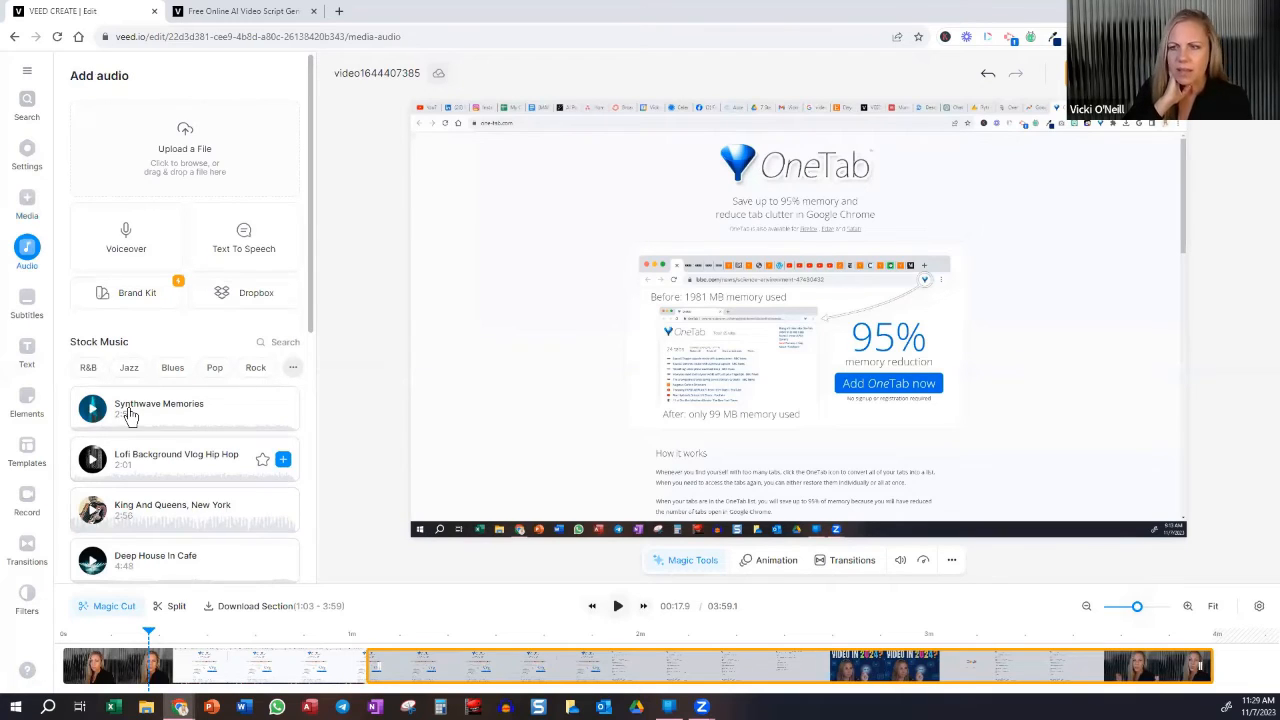
click(90, 412)
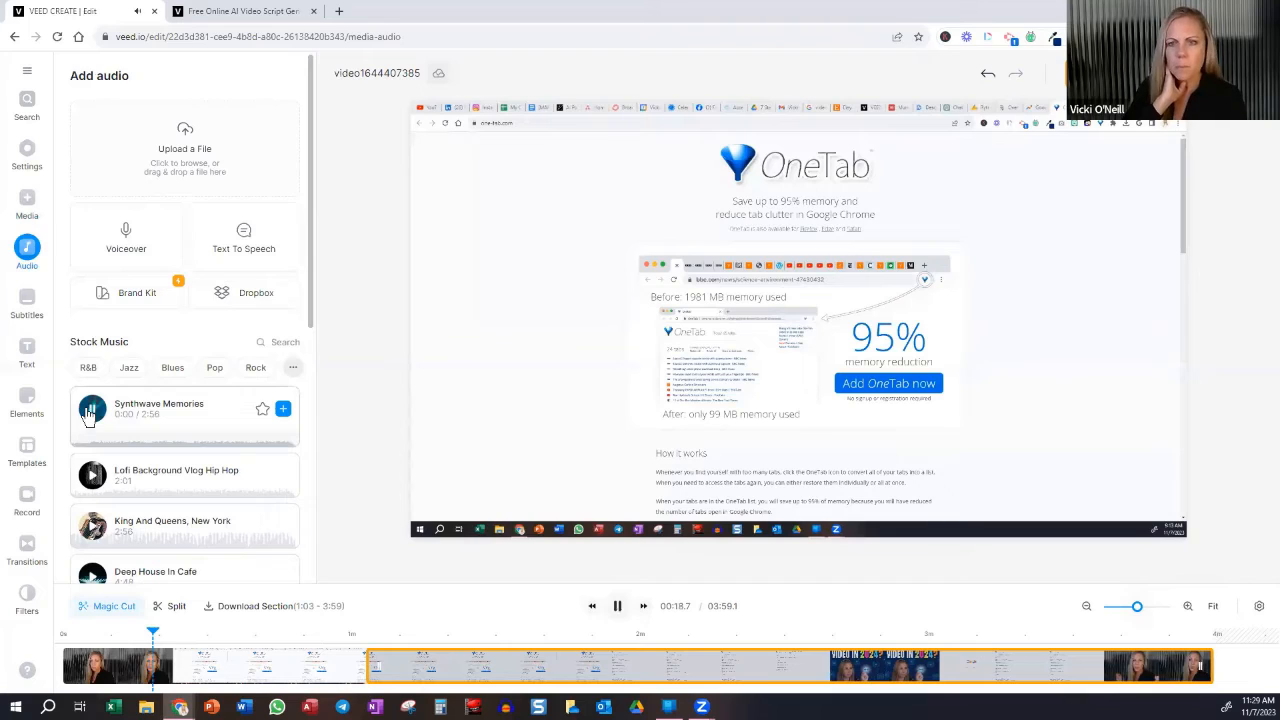
click(283, 411)
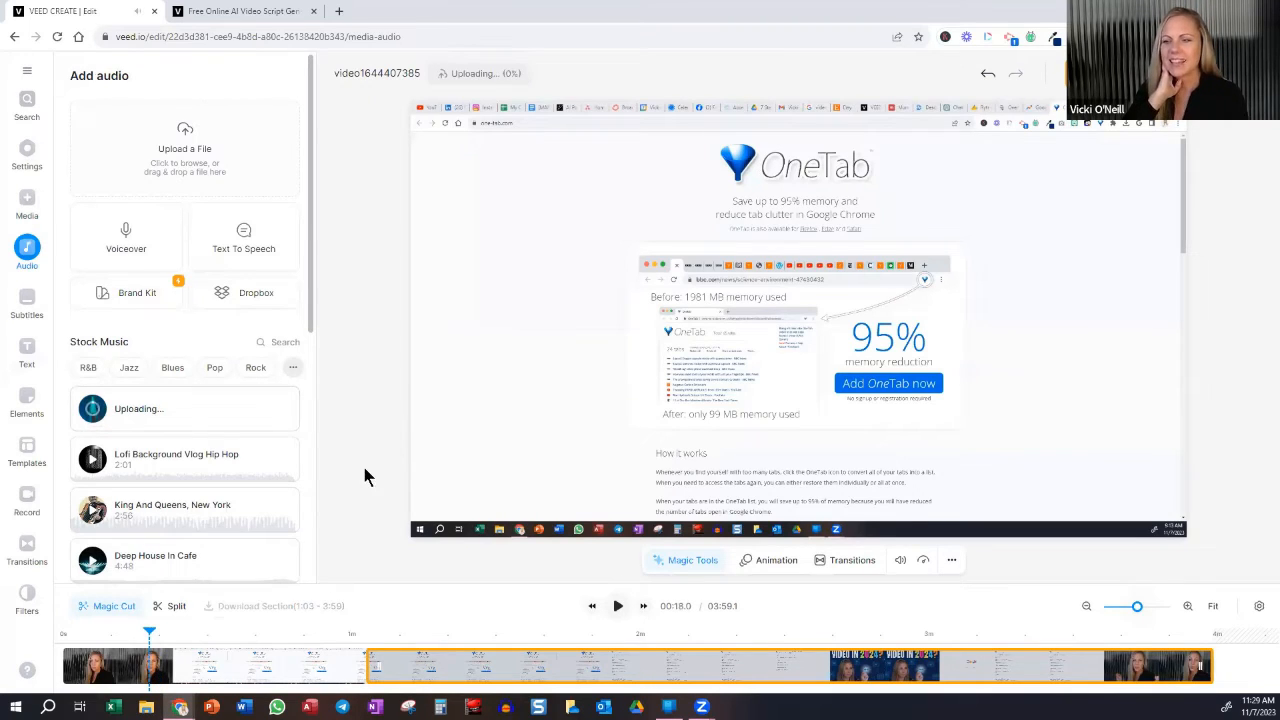
click(254, 660)
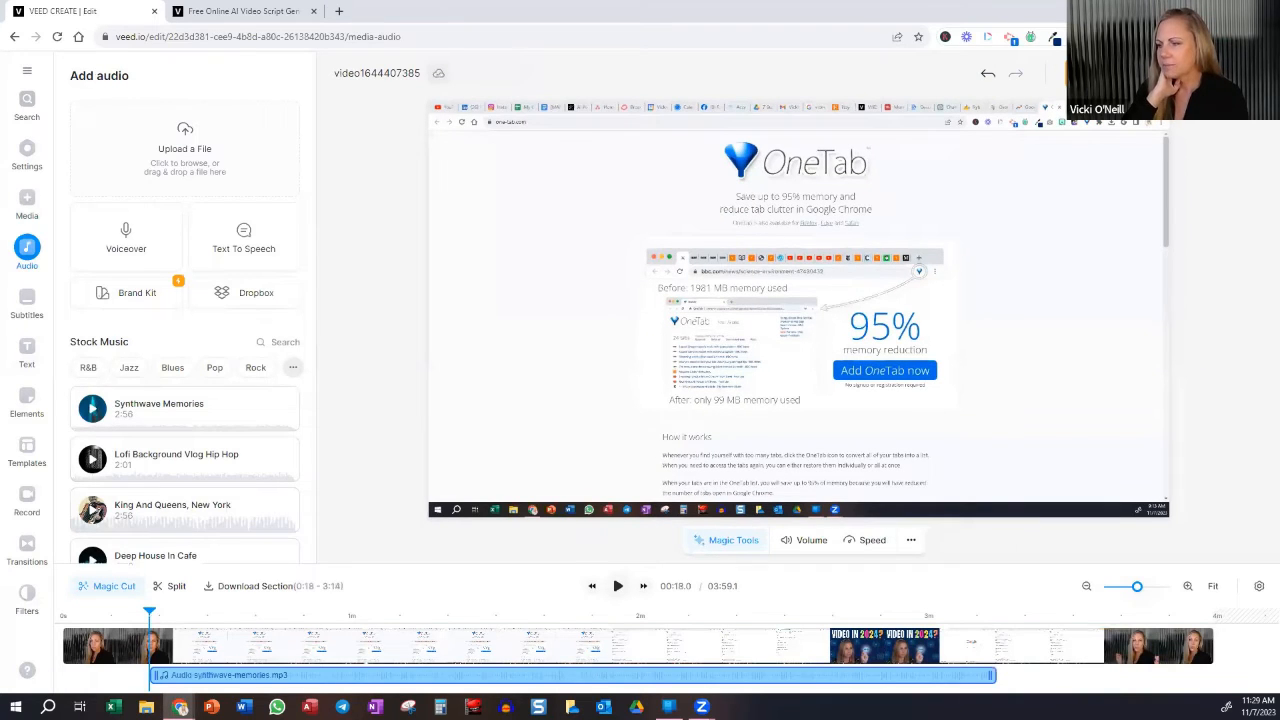
Move the Synthwave Memories audio clip so that it starts at 00:00.0, and deselect it
click(995, 674)
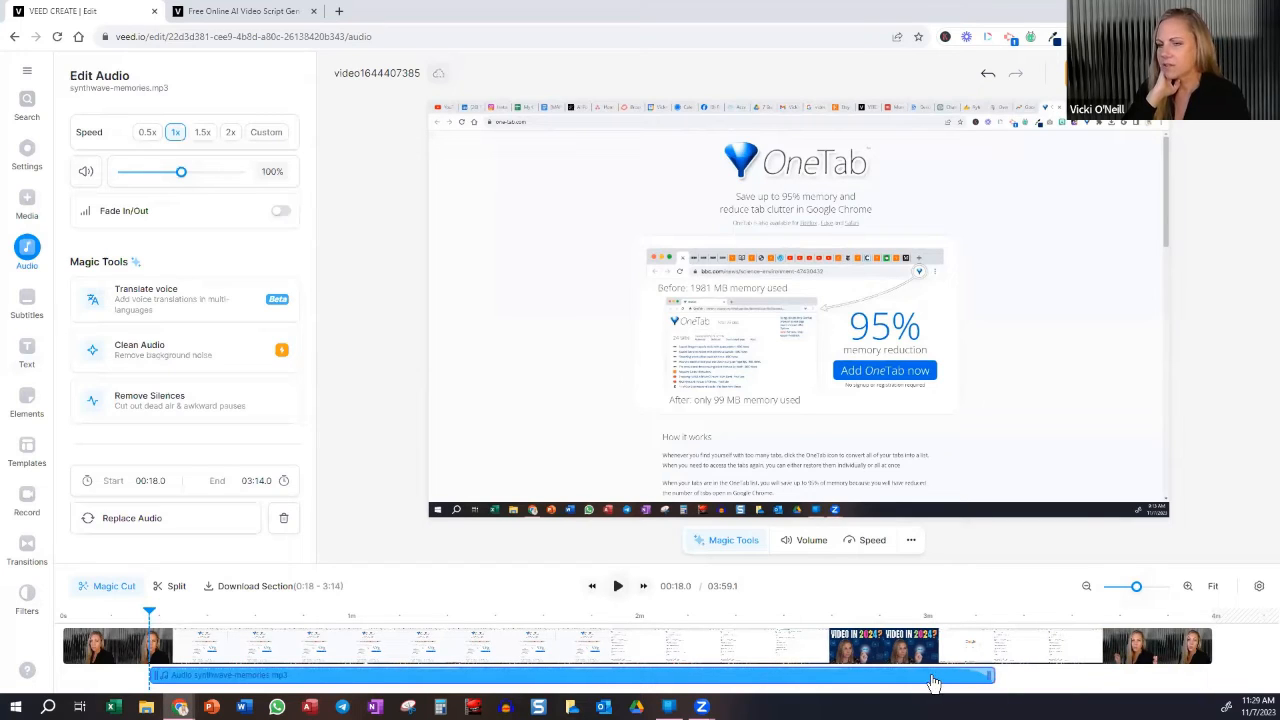
drag(861, 674, 833, 675)
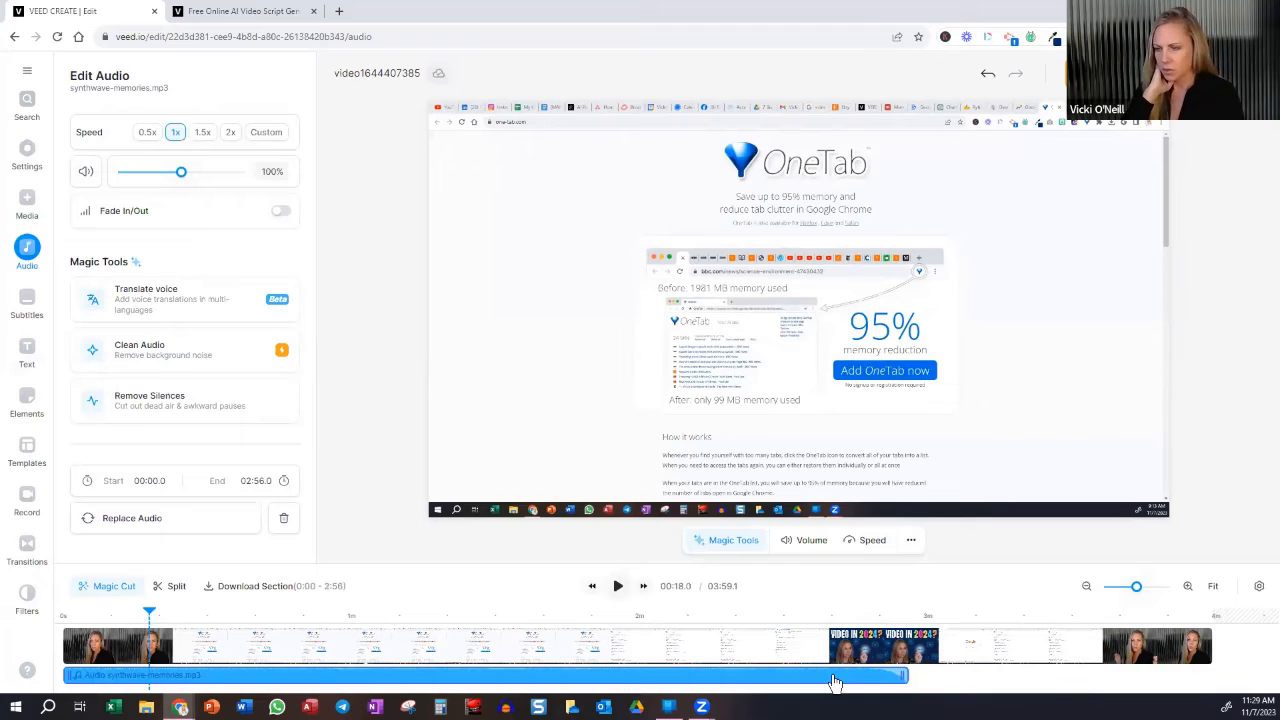
click(983, 683)
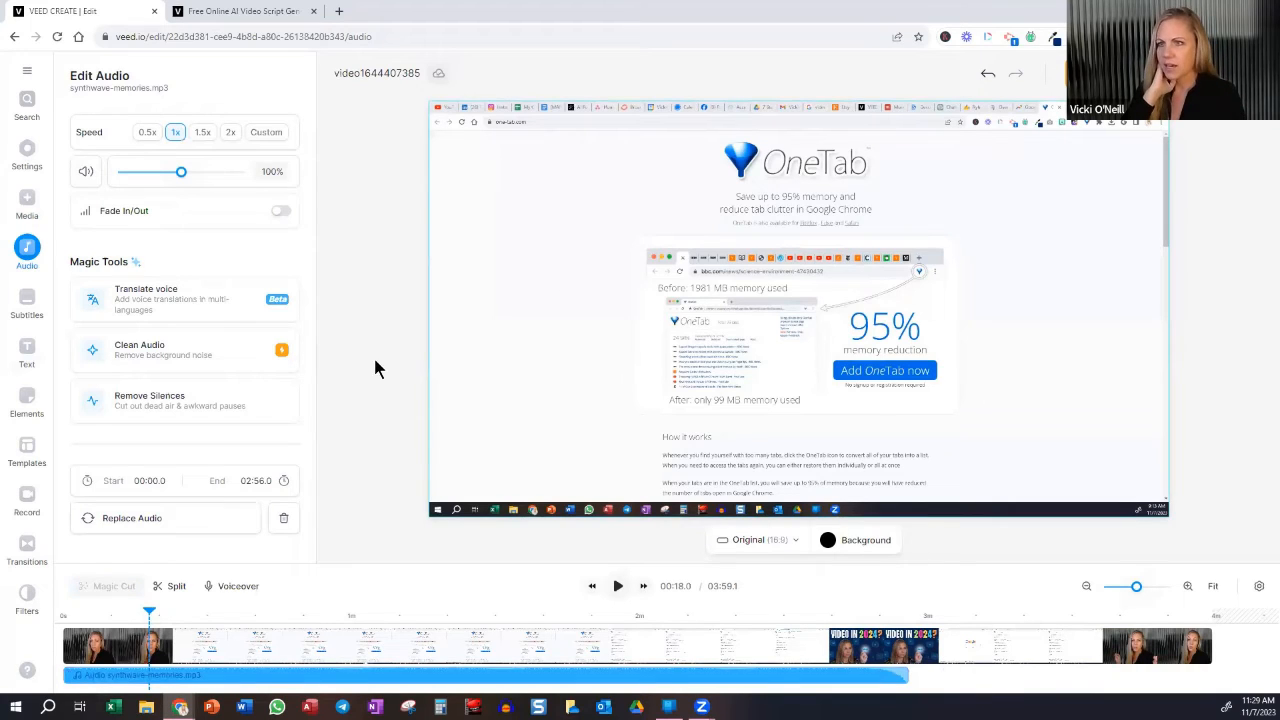
Add Synthwave Memories a second time and place this copy directly after the first audio clip, starting at 02:56.0
click(24, 250)
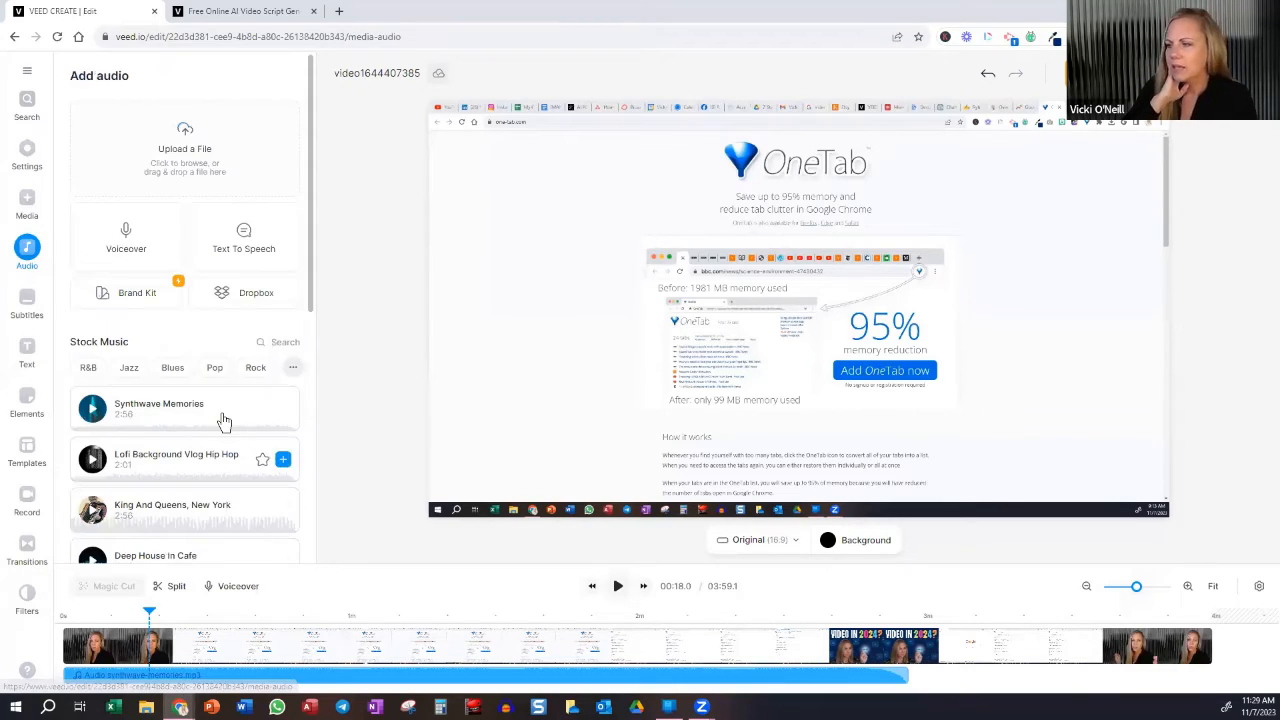
click(238, 405)
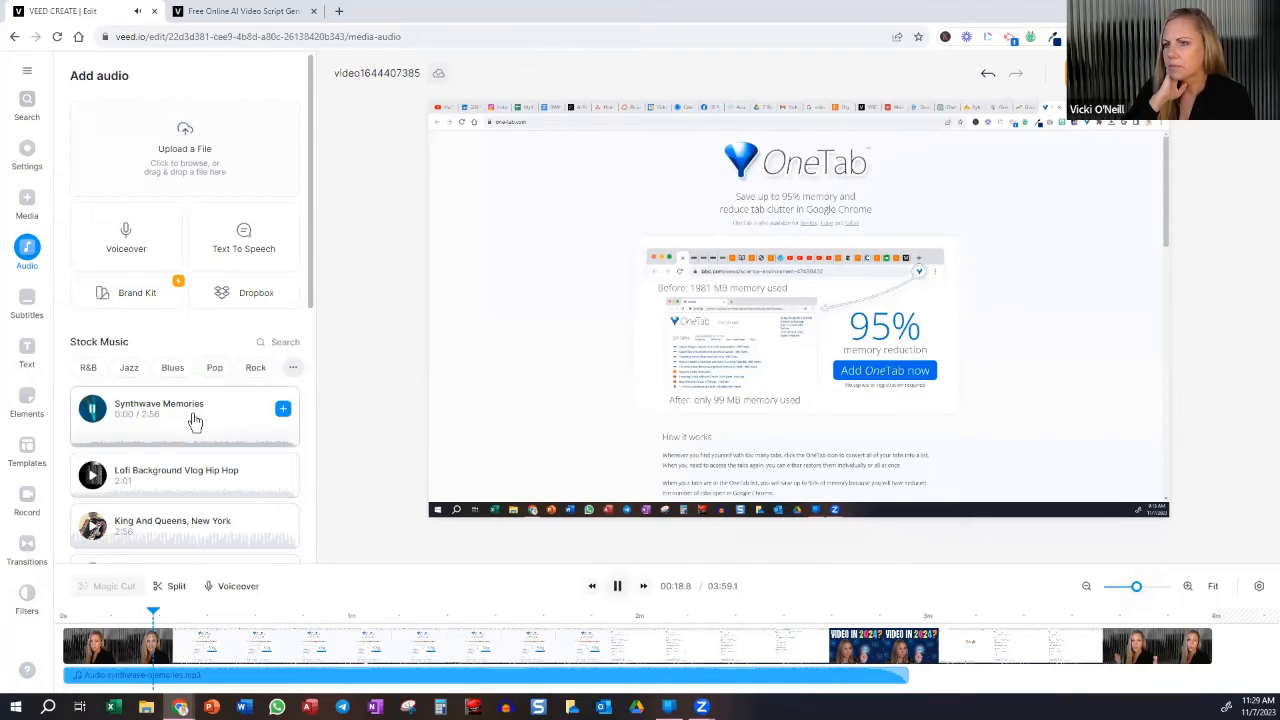
click(284, 411)
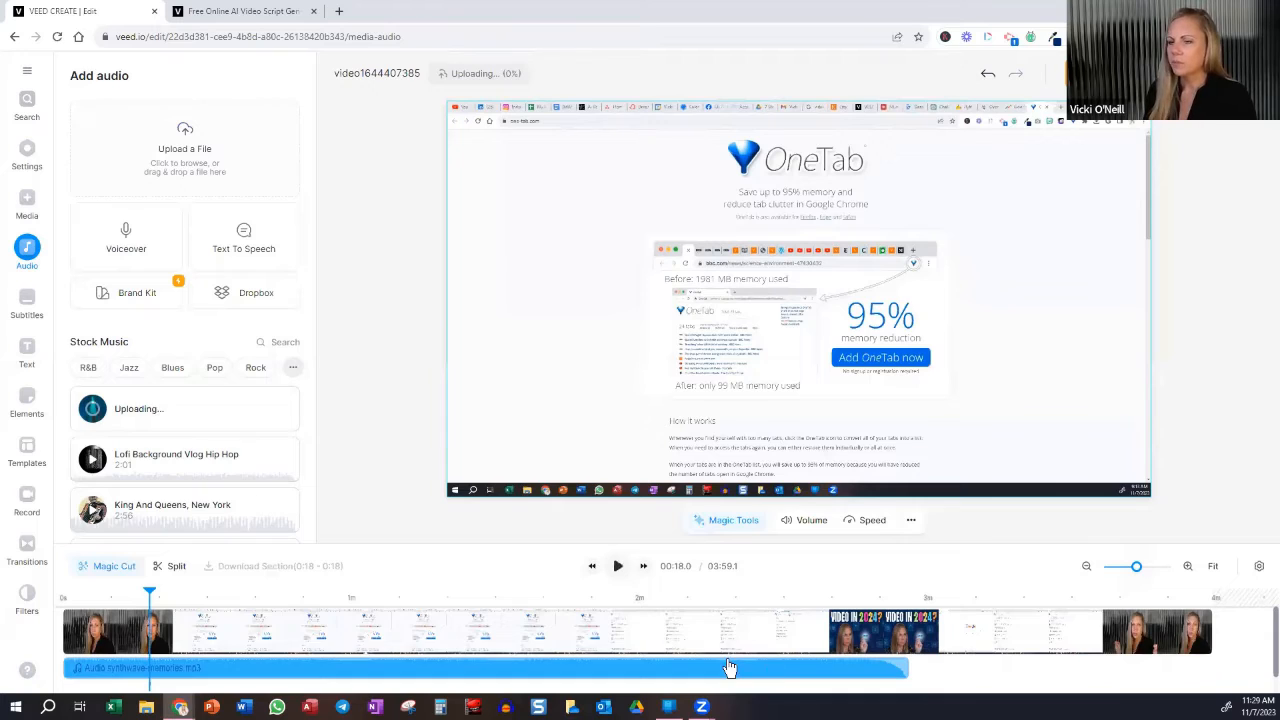
click(728, 667)
key(ctrl+v)
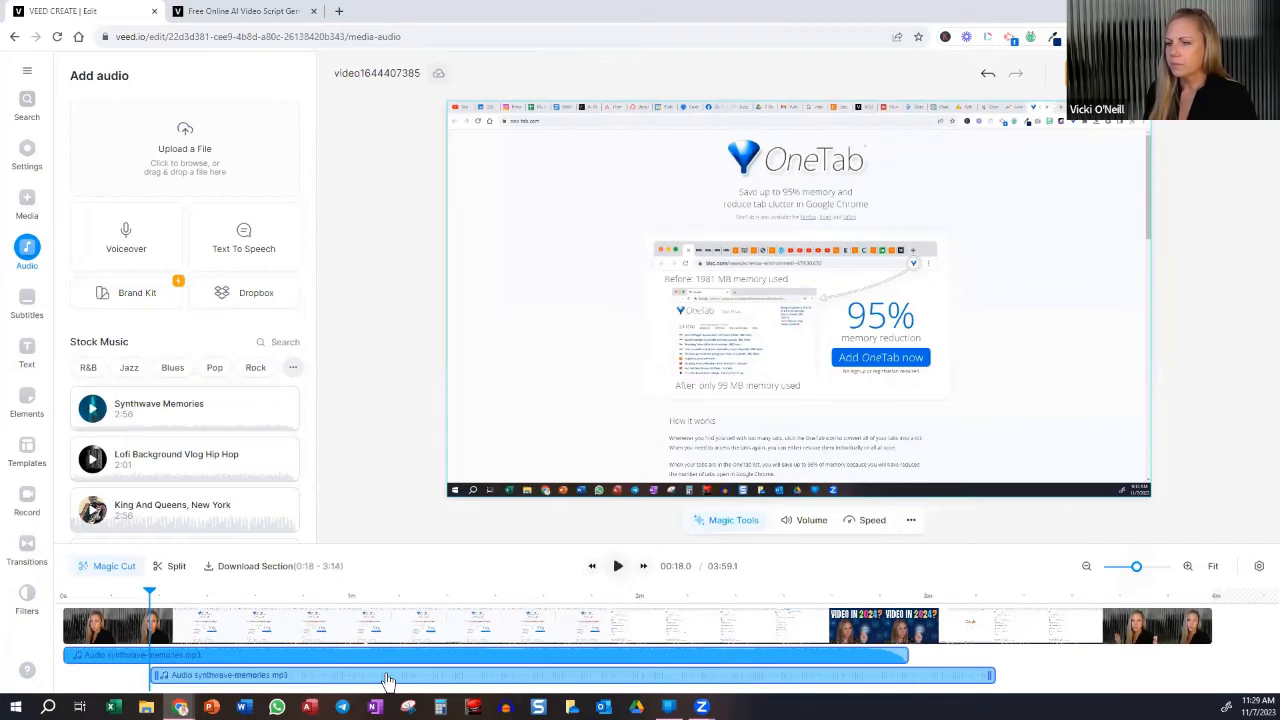
drag(963, 679, 1145, 655)
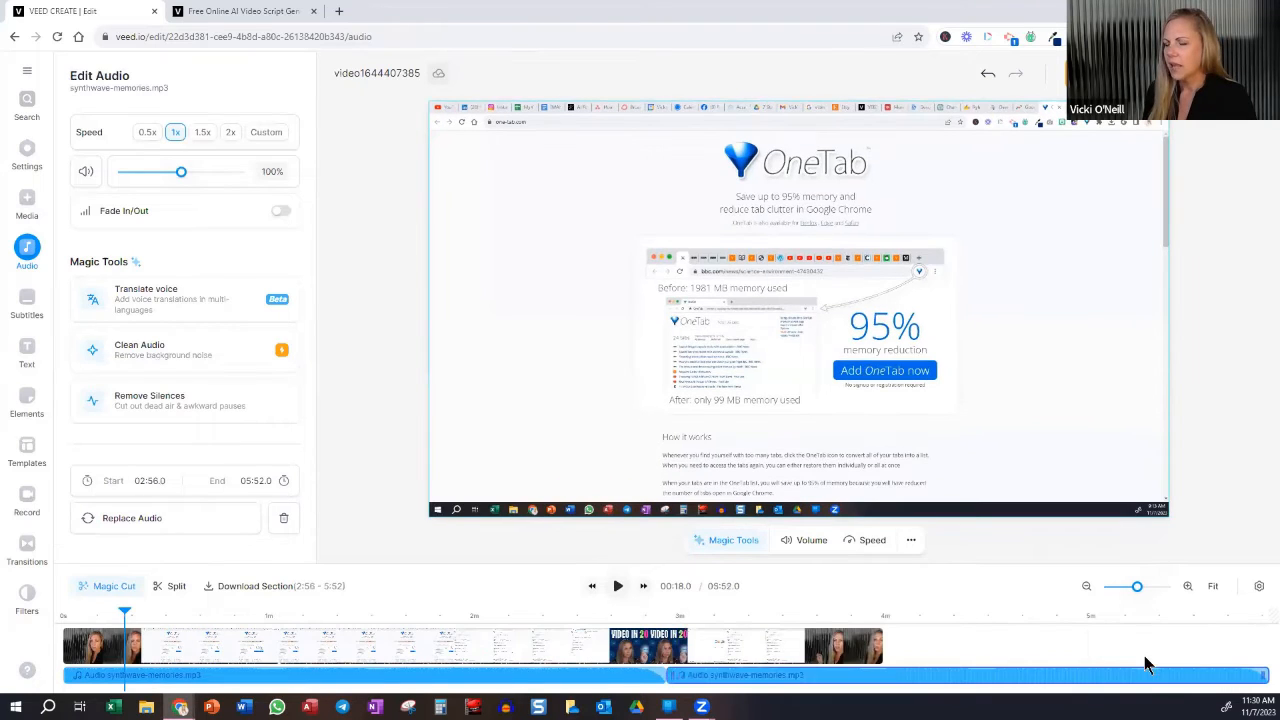
Overlap the second audio clip with the first one's end, starting at 02:46.9, and trim its end to the video's end at 03:59.1
click(649, 682)
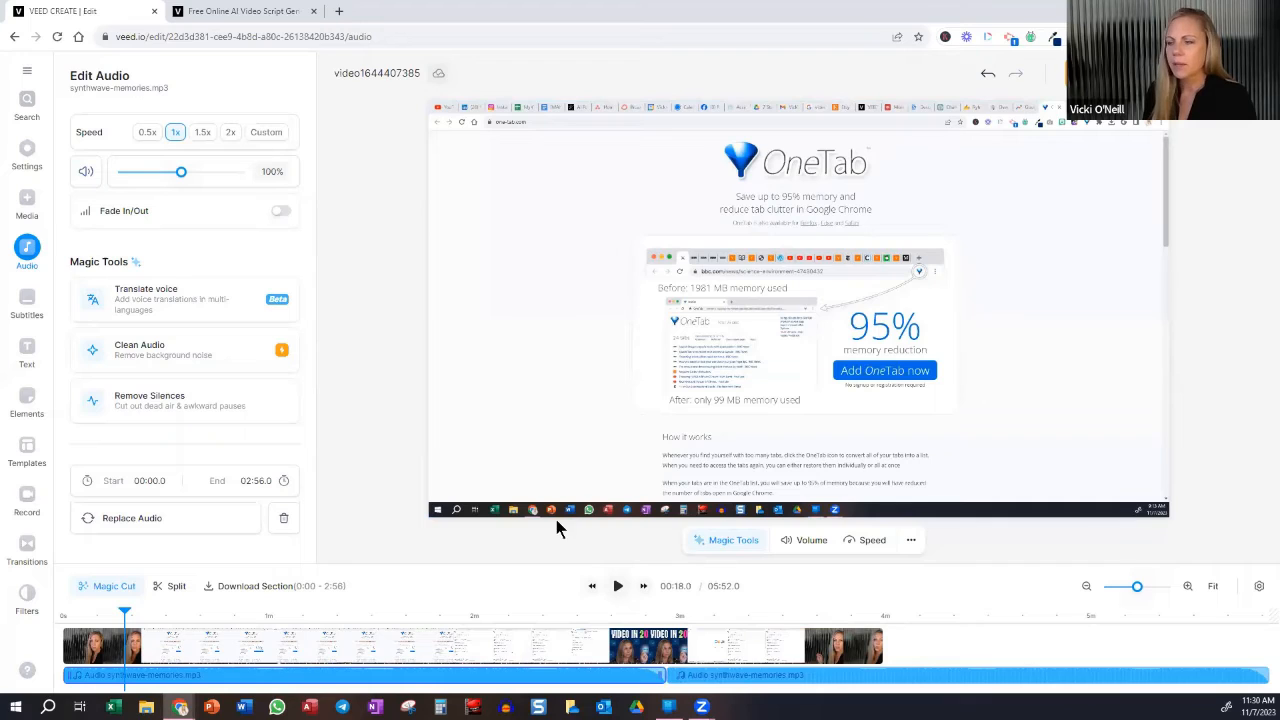
click(699, 670)
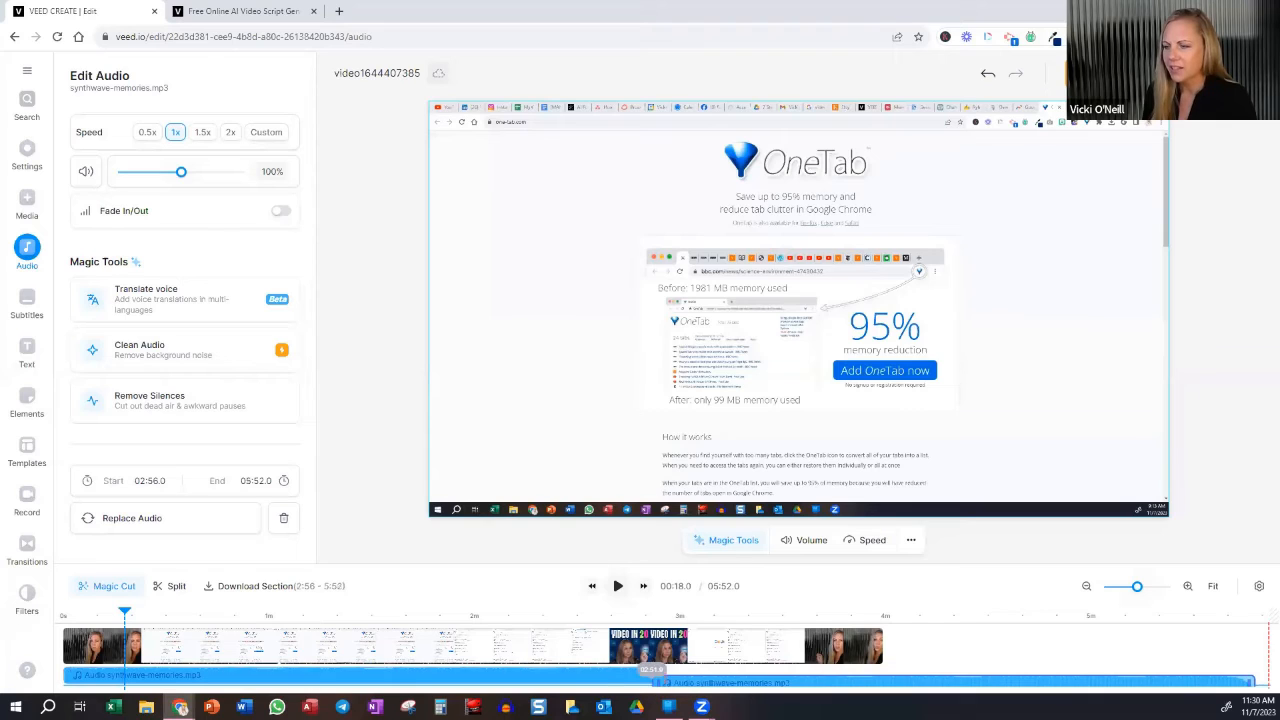
drag(662, 690, 691, 674)
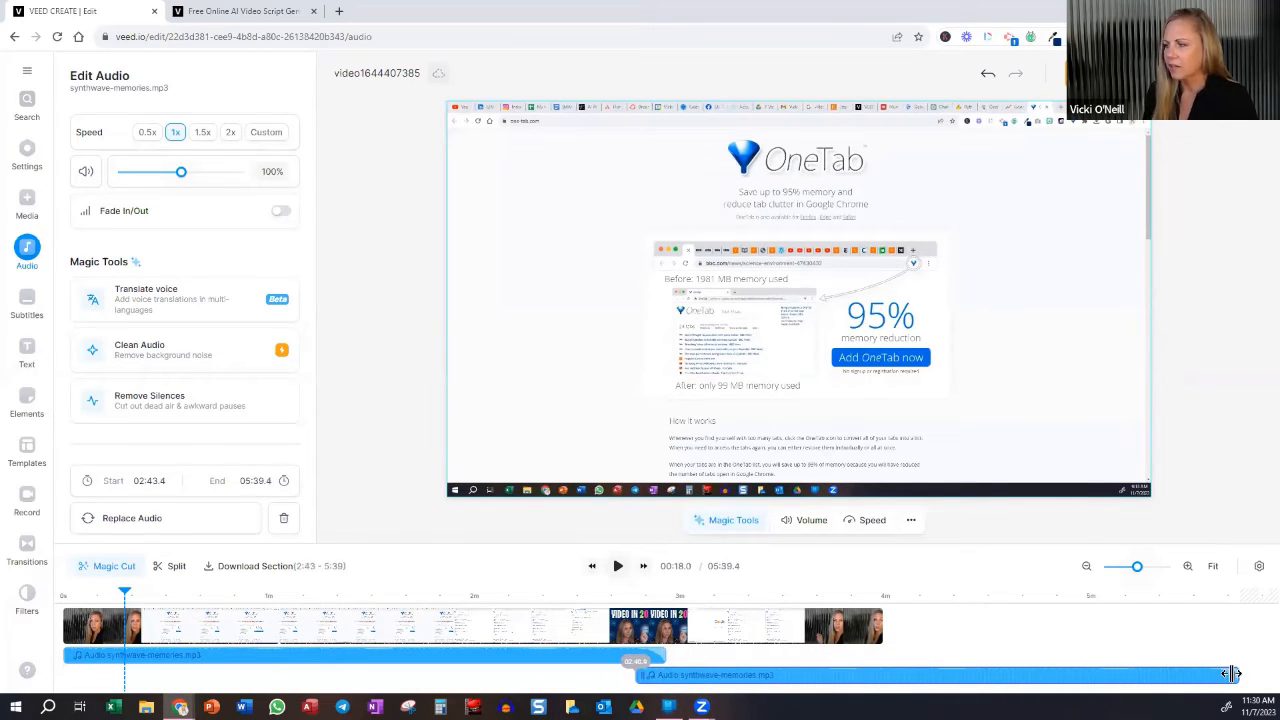
drag(1231, 674, 878, 672)
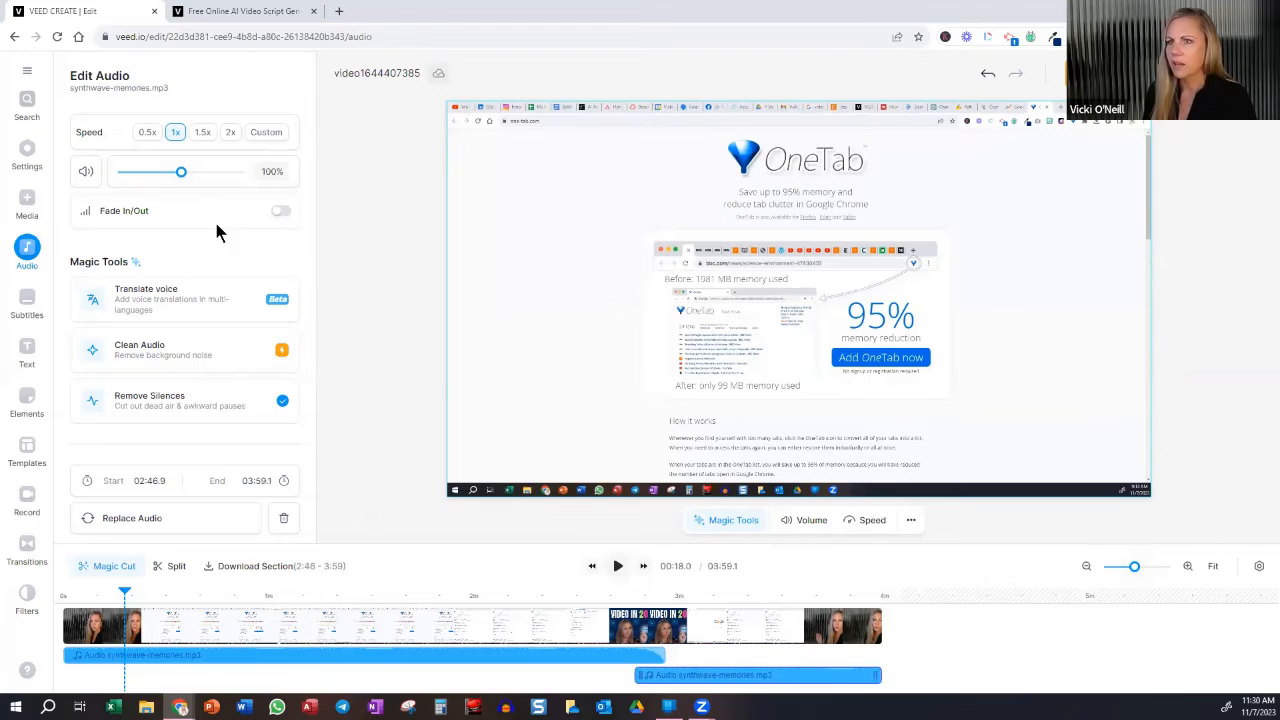
Turn on Fade In/Out for the second audio clip with a 0.7 s fade in and a 5 s fade out
click(278, 214)
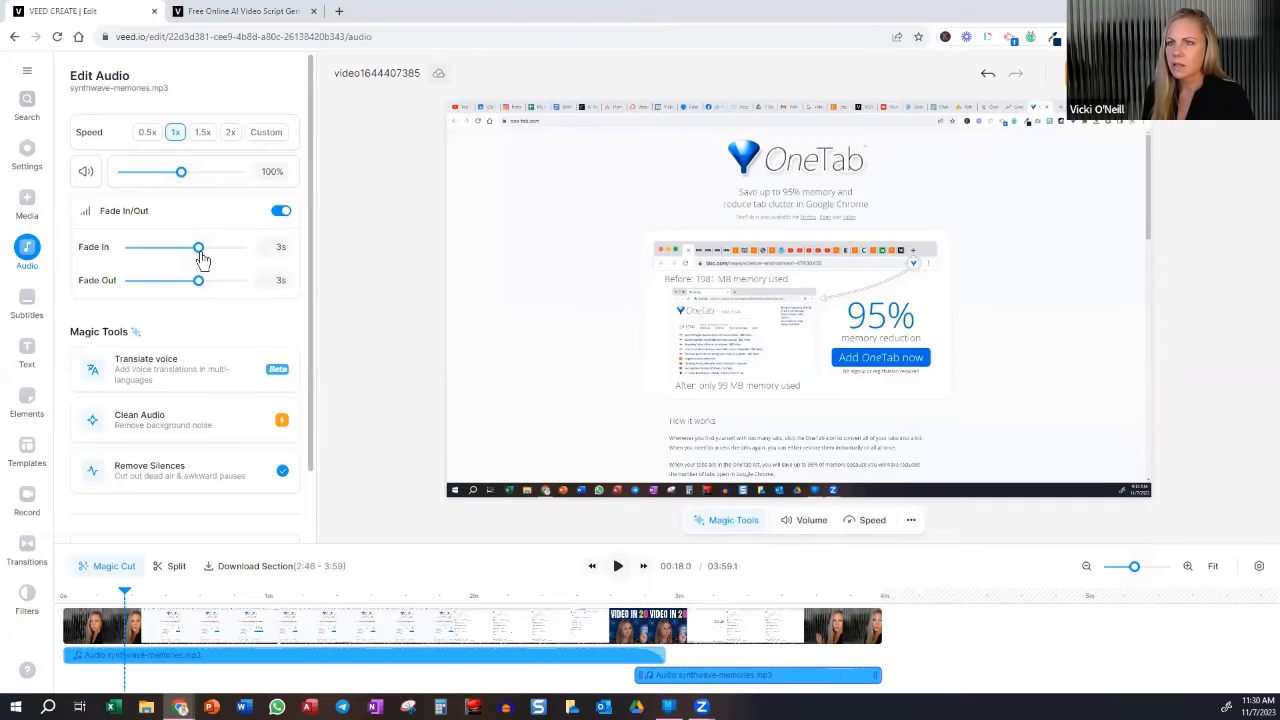
click(145, 250)
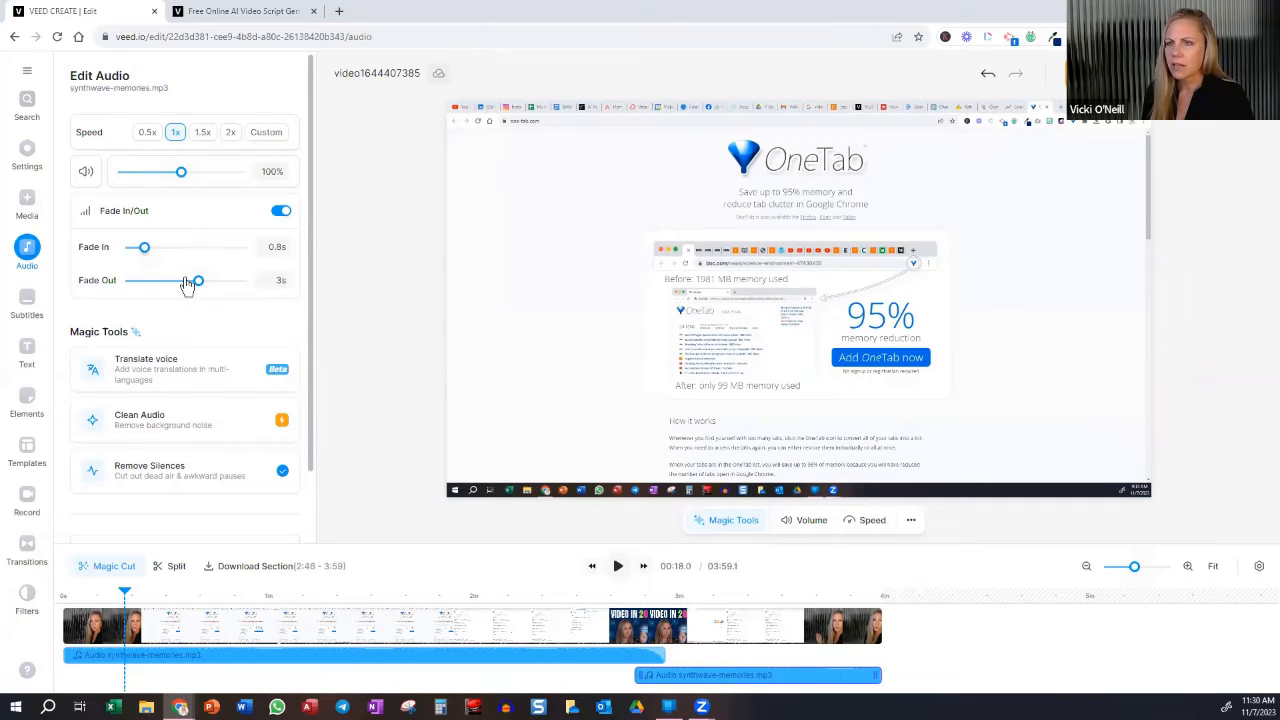
click(268, 293)
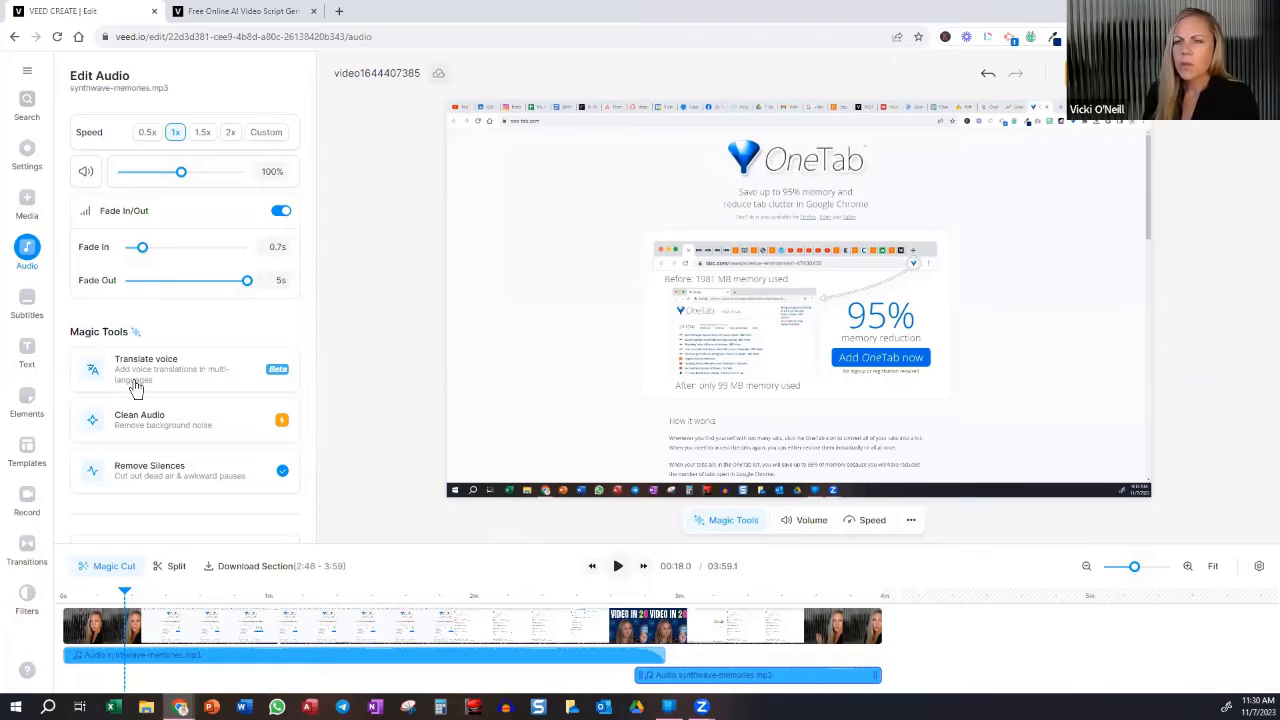
Generate automatic subtitles for the video, and open the text templates while they are being created
click(27, 307)
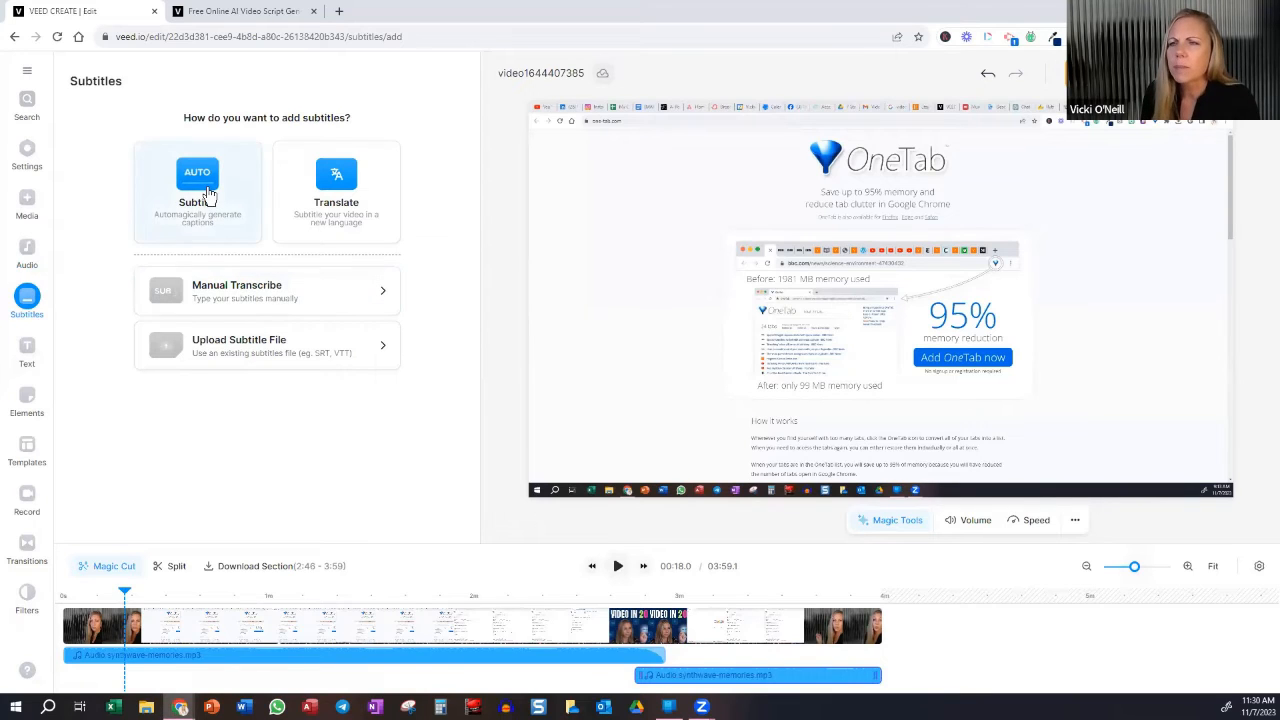
click(268, 190)
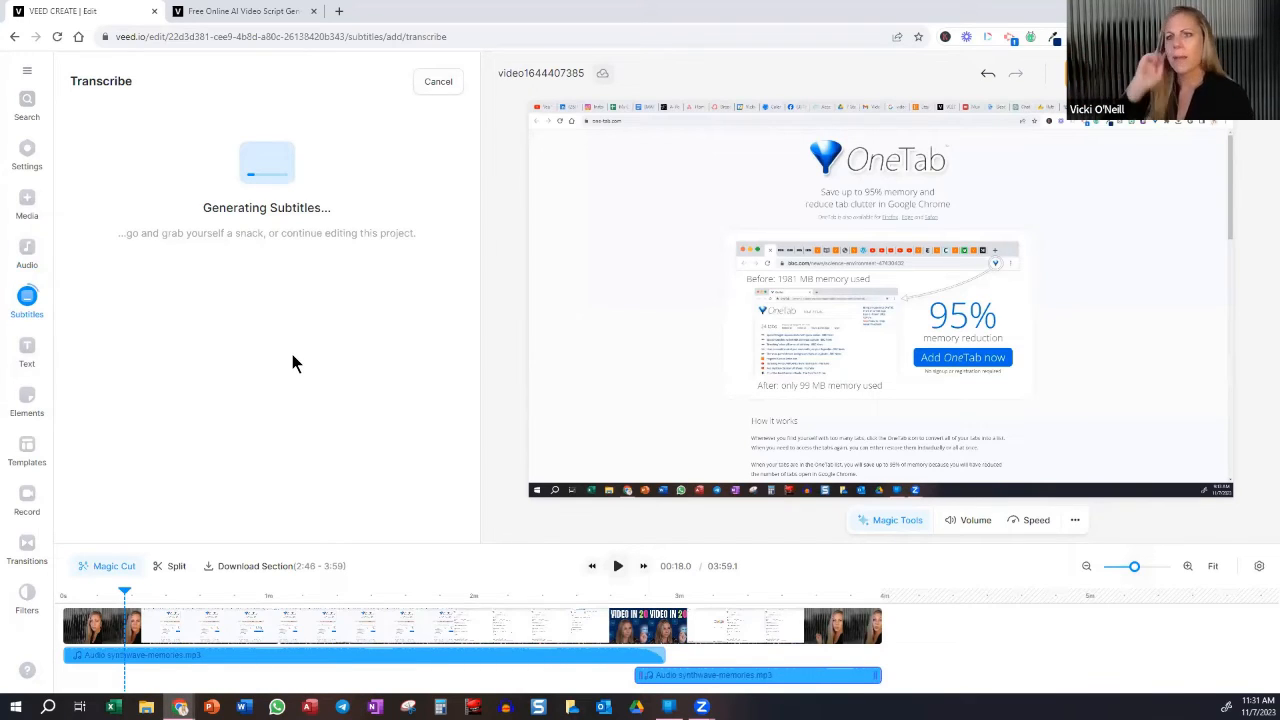
click(27, 352)
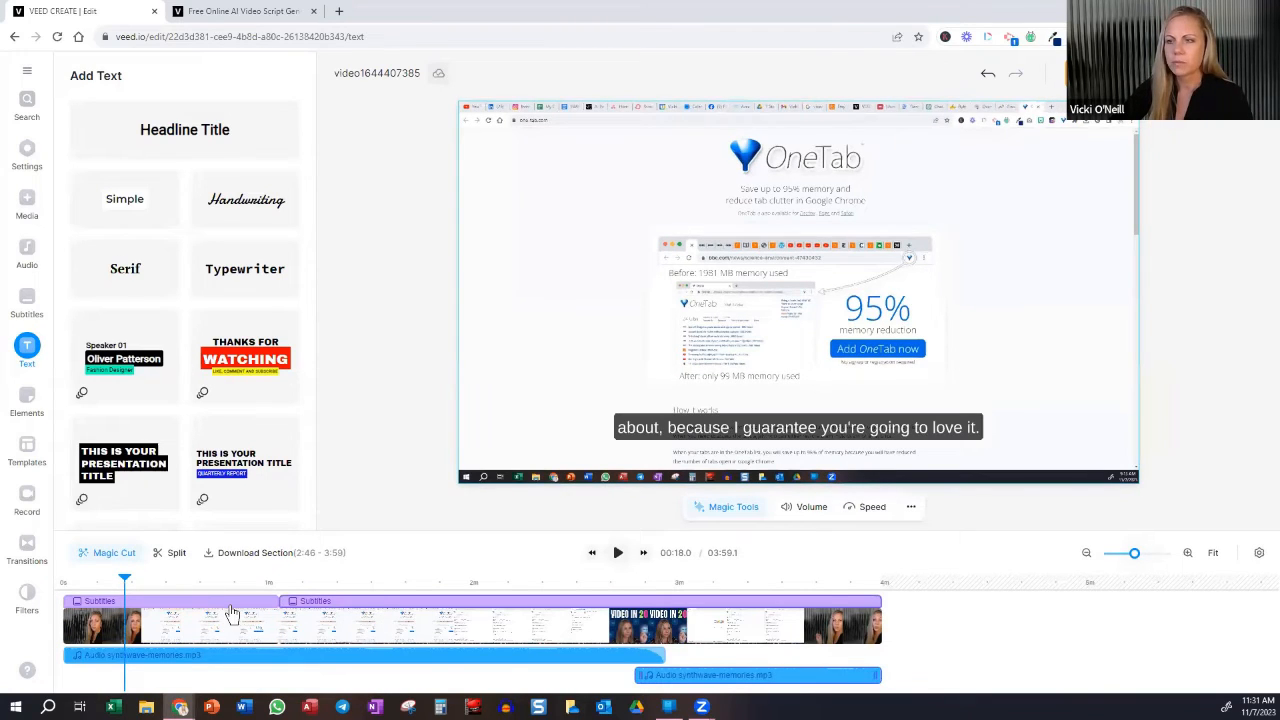
Open the generated subtitles and change the line at 01:08.5 to "So go to one-tap.com."
click(405, 612)
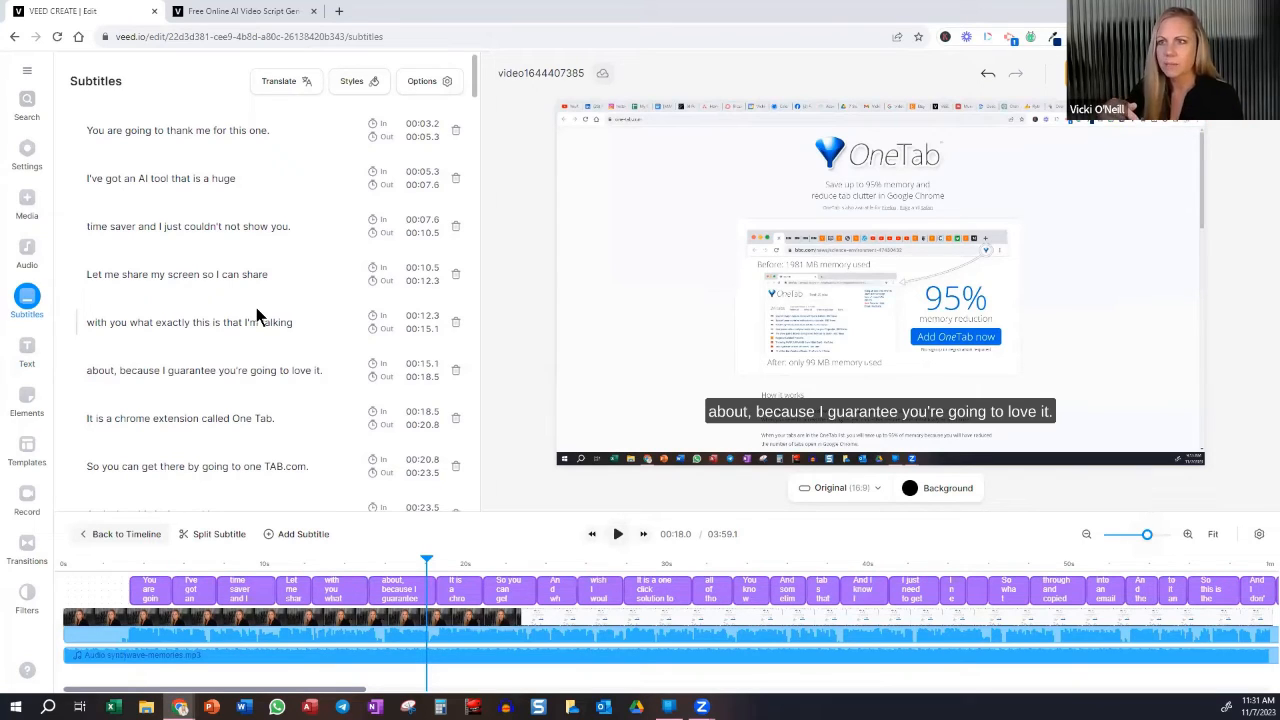
scroll(256, 316, down, 5)
scroll(256, 316, down, 5)
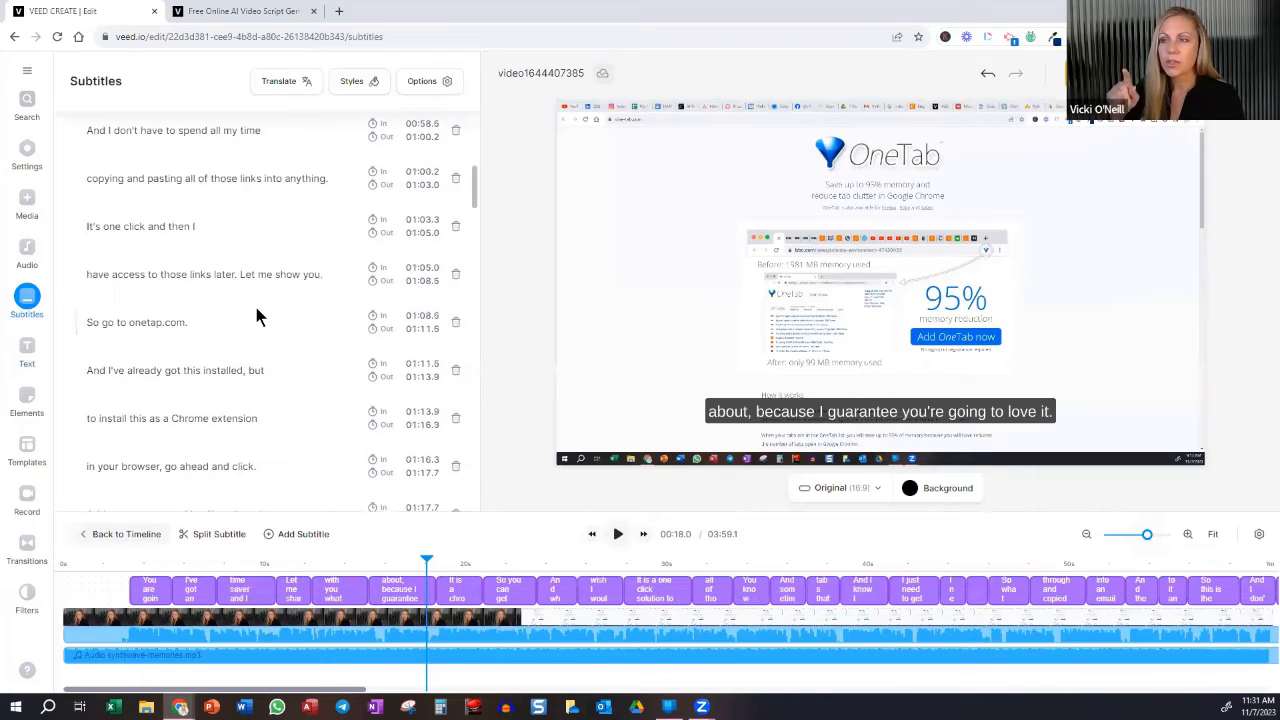
click(143, 323)
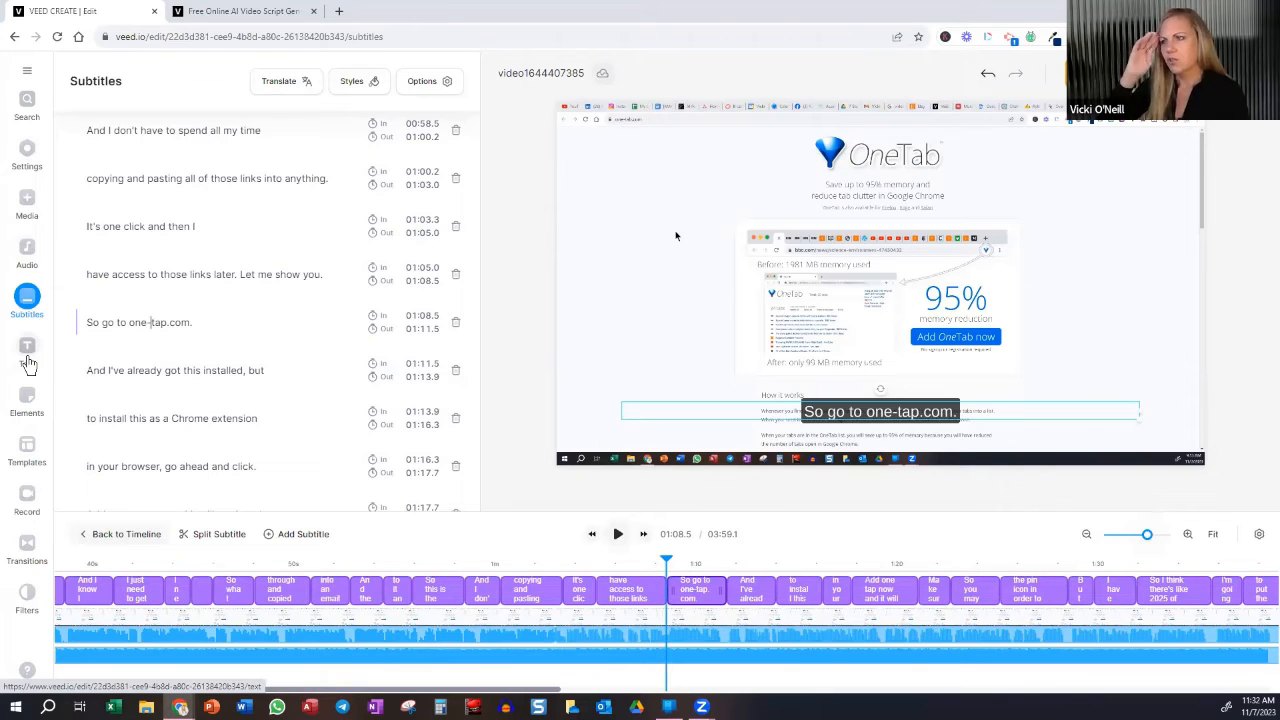
Add the "Thanks for Watching" text template at the start of the video, select its text layers and show the frame at 00:02.5
click(28, 360)
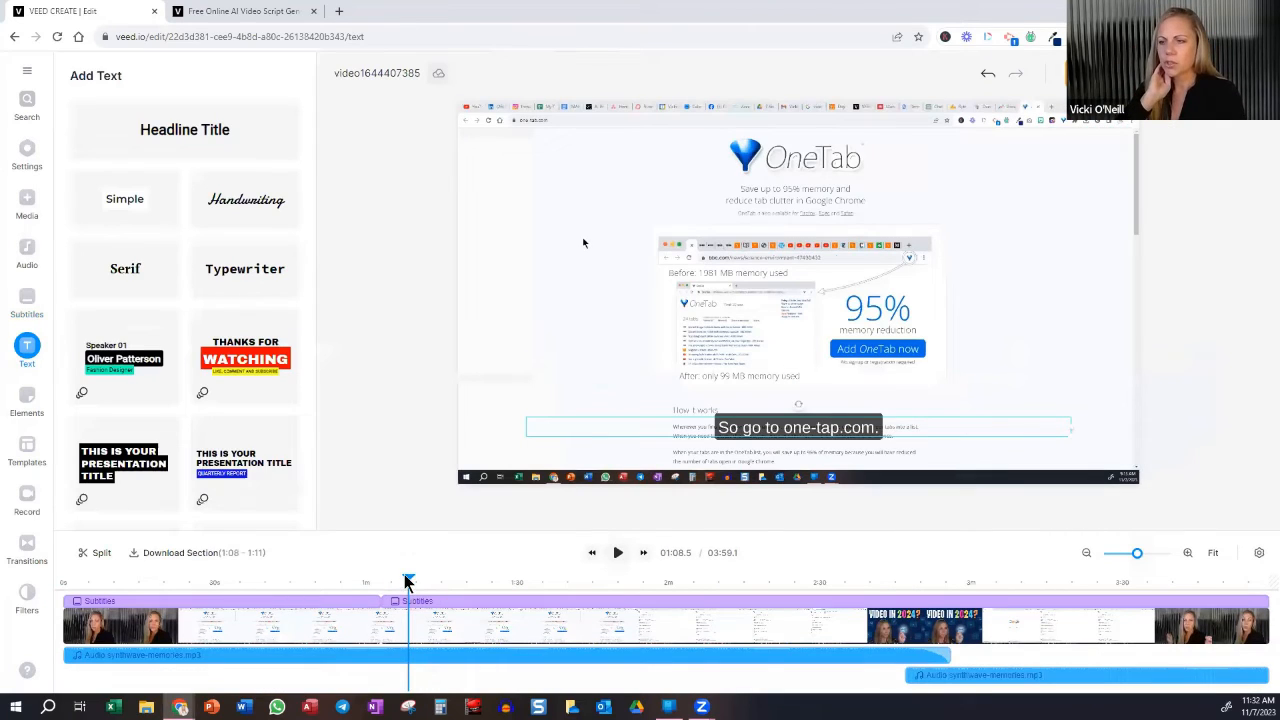
drag(406, 578, 65, 597)
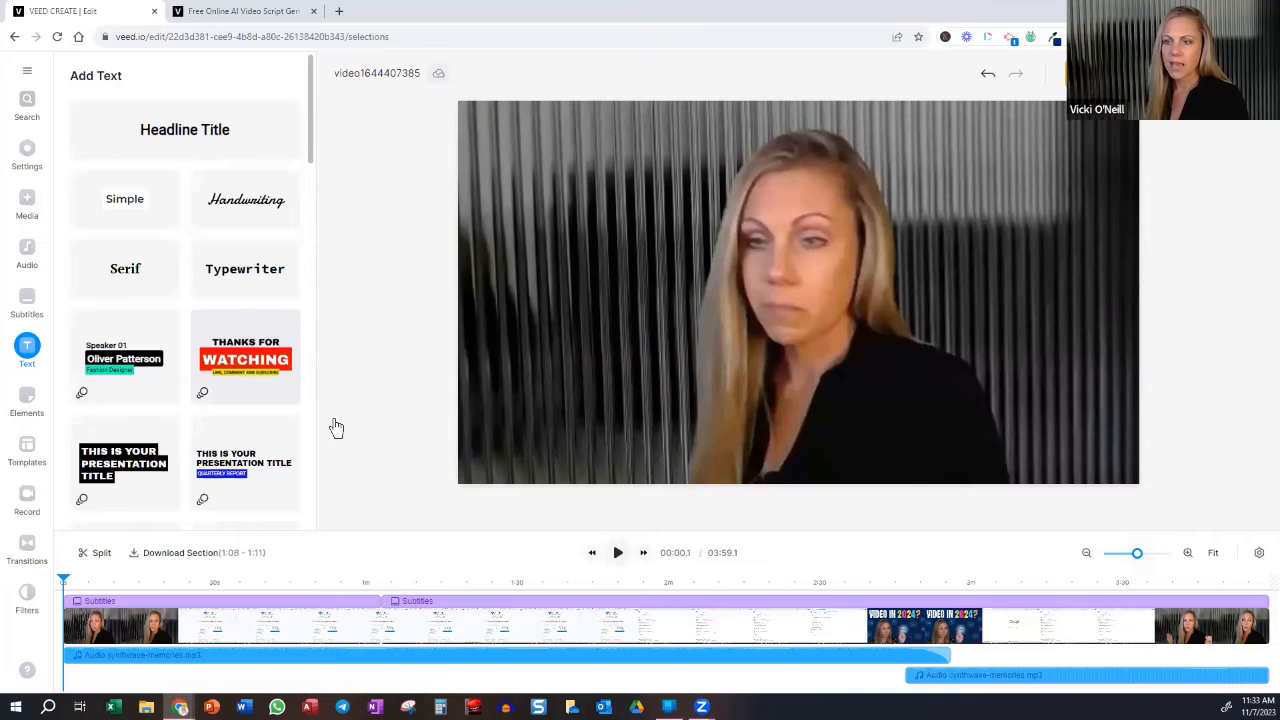
click(657, 389)
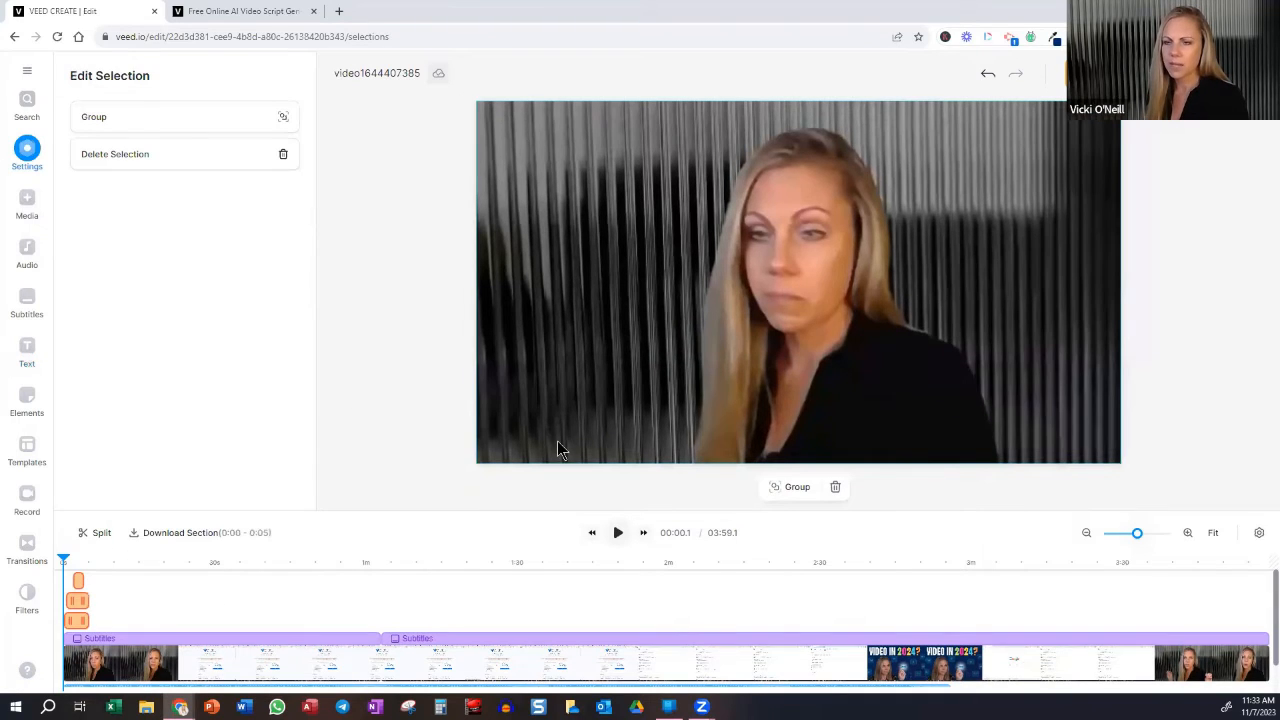
click(97, 592)
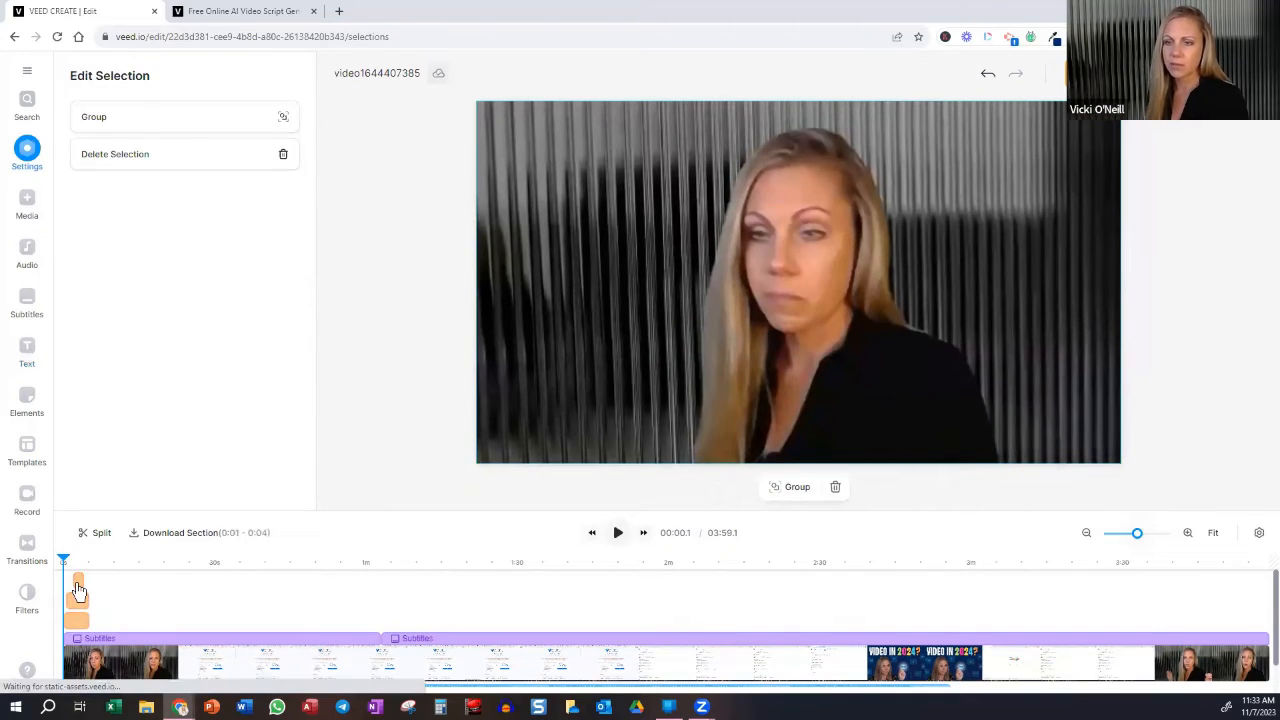
click(79, 590)
shift+click(78, 584)
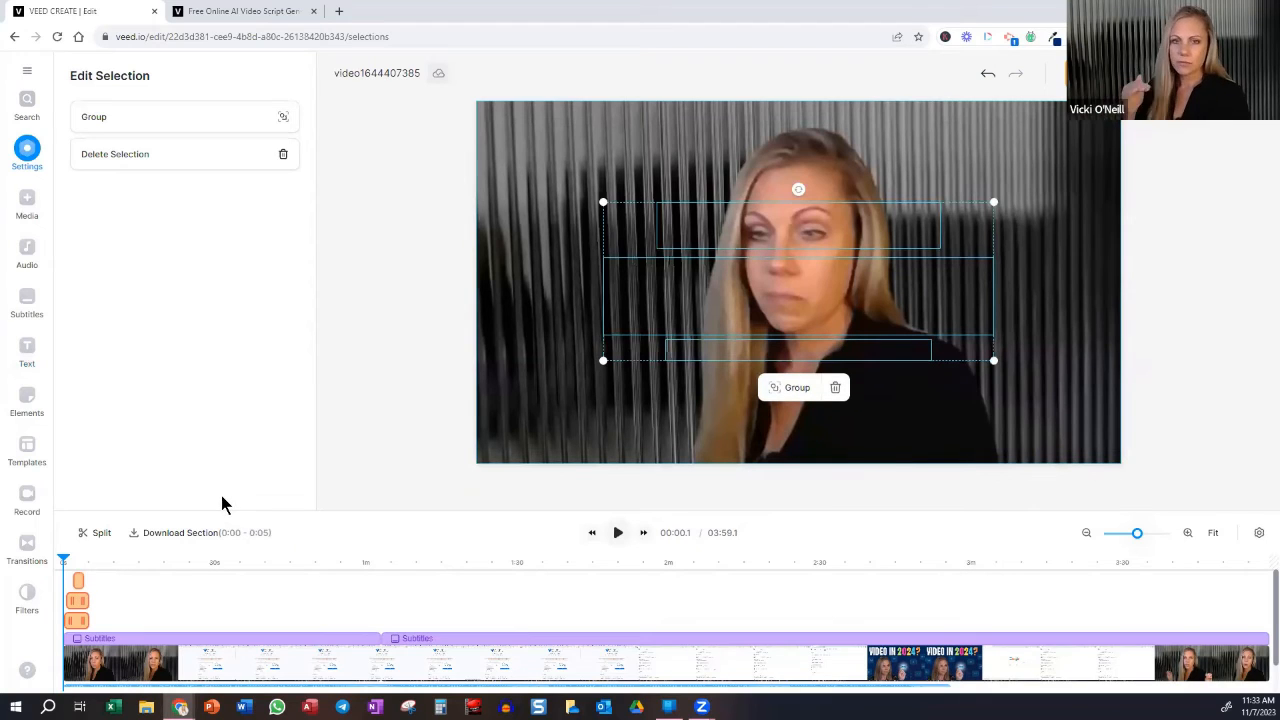
click(75, 562)
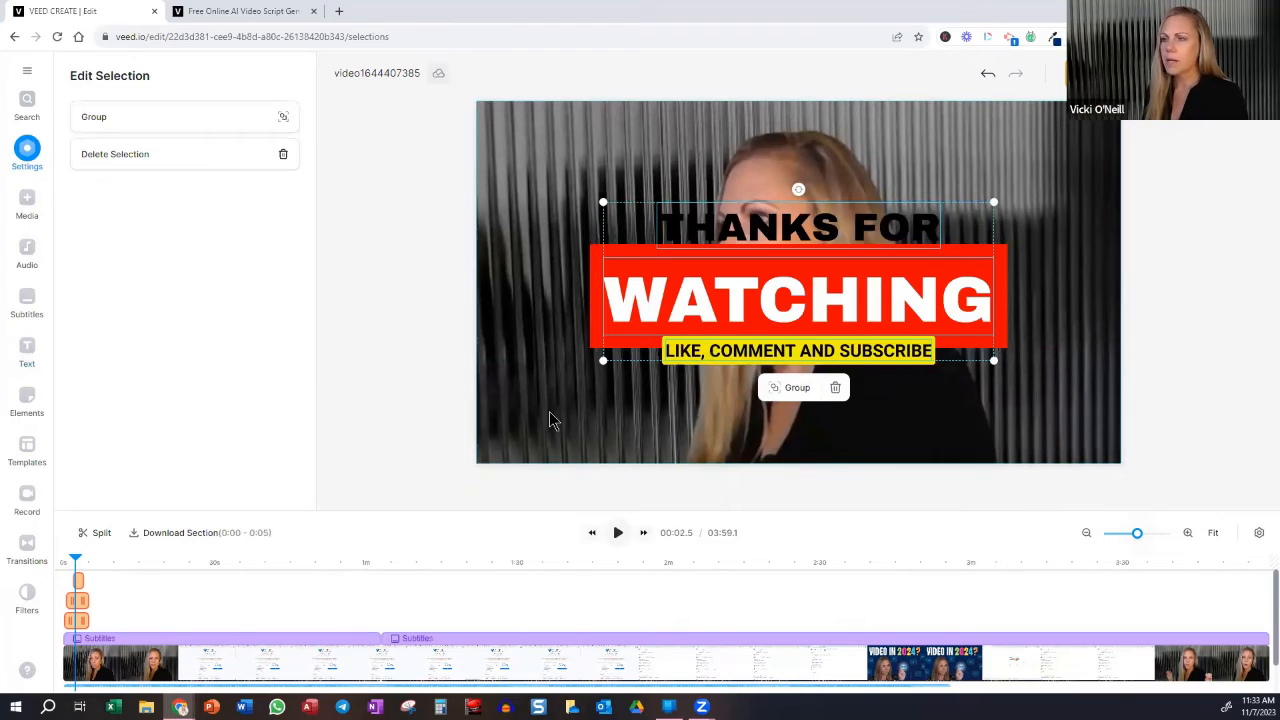
Select the "THANKS FOR" text on the video and set its colour to white (#ffffff)
click(713, 306)
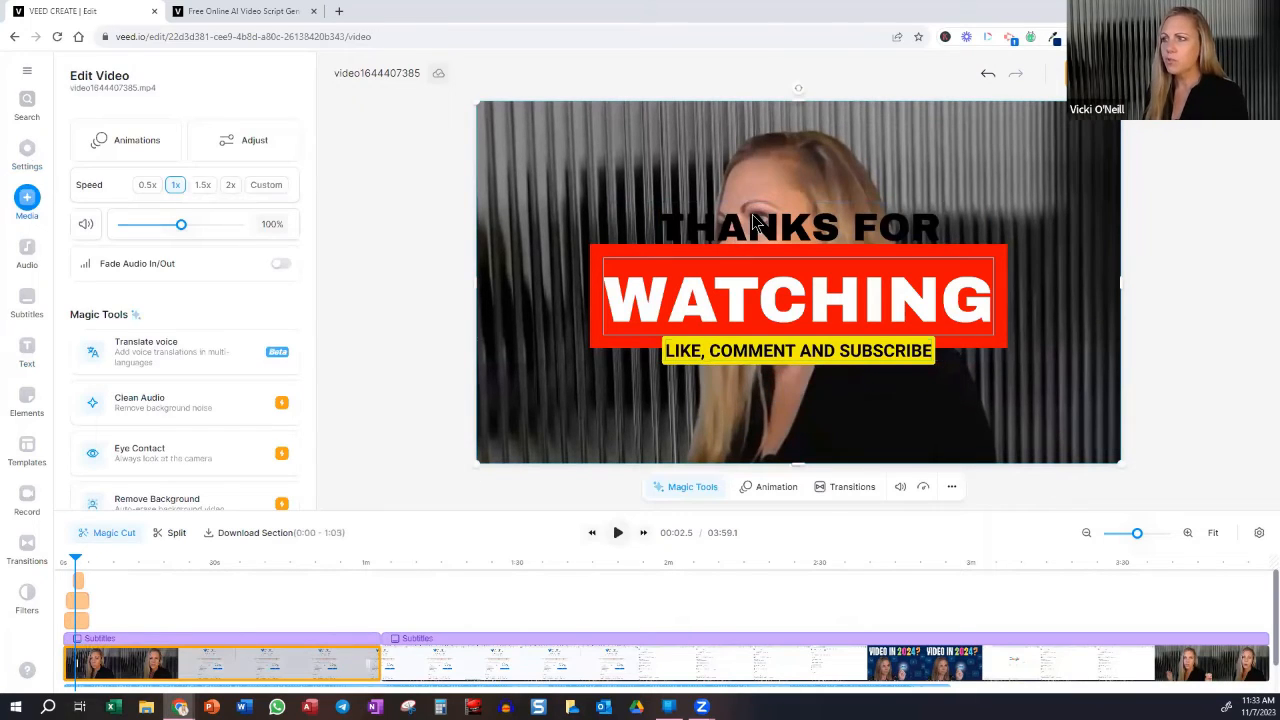
click(700, 213)
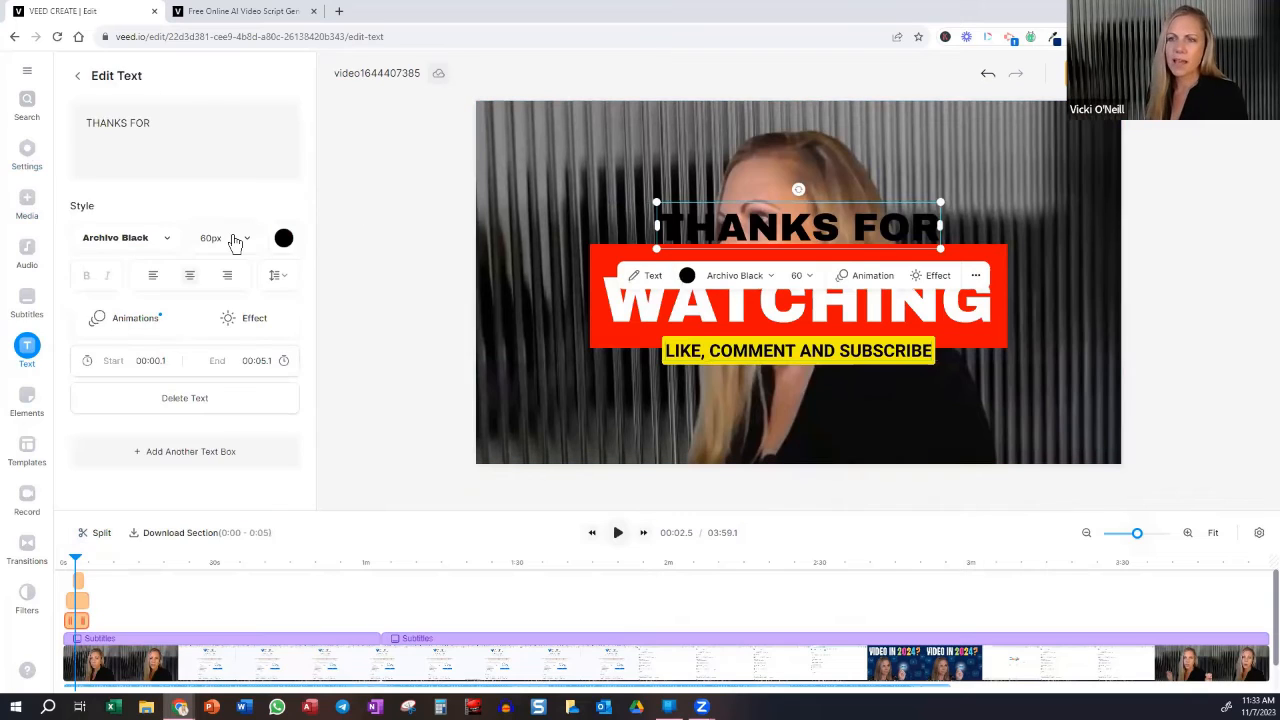
click(284, 238)
click(244, 318)
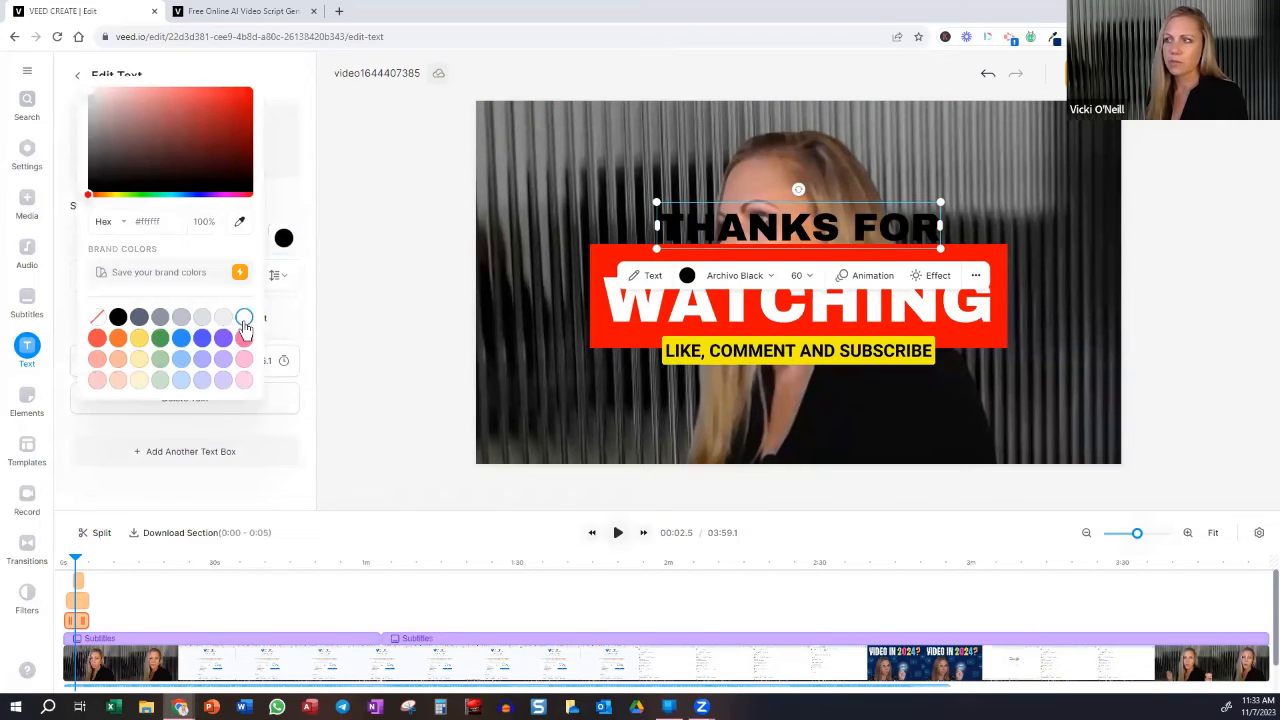
Change the "WATCHING" text in the title on the video to "SUBSCRIBING"
click(417, 318)
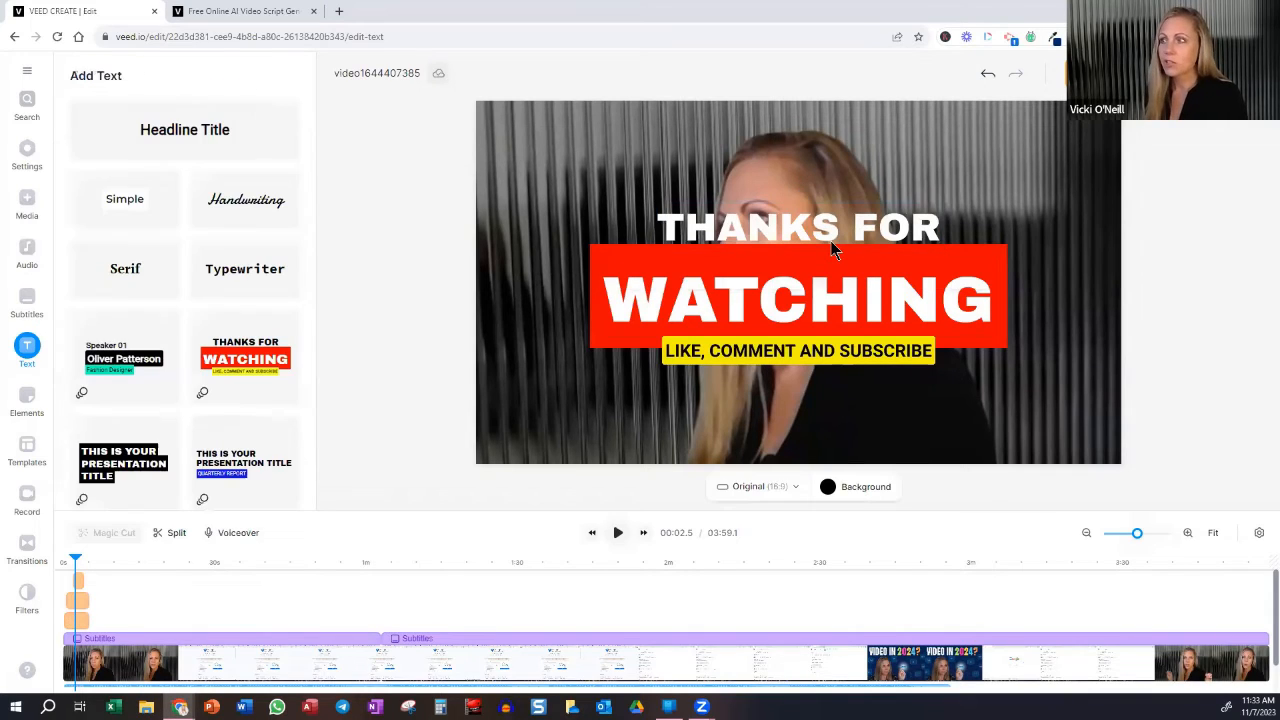
click(820, 302)
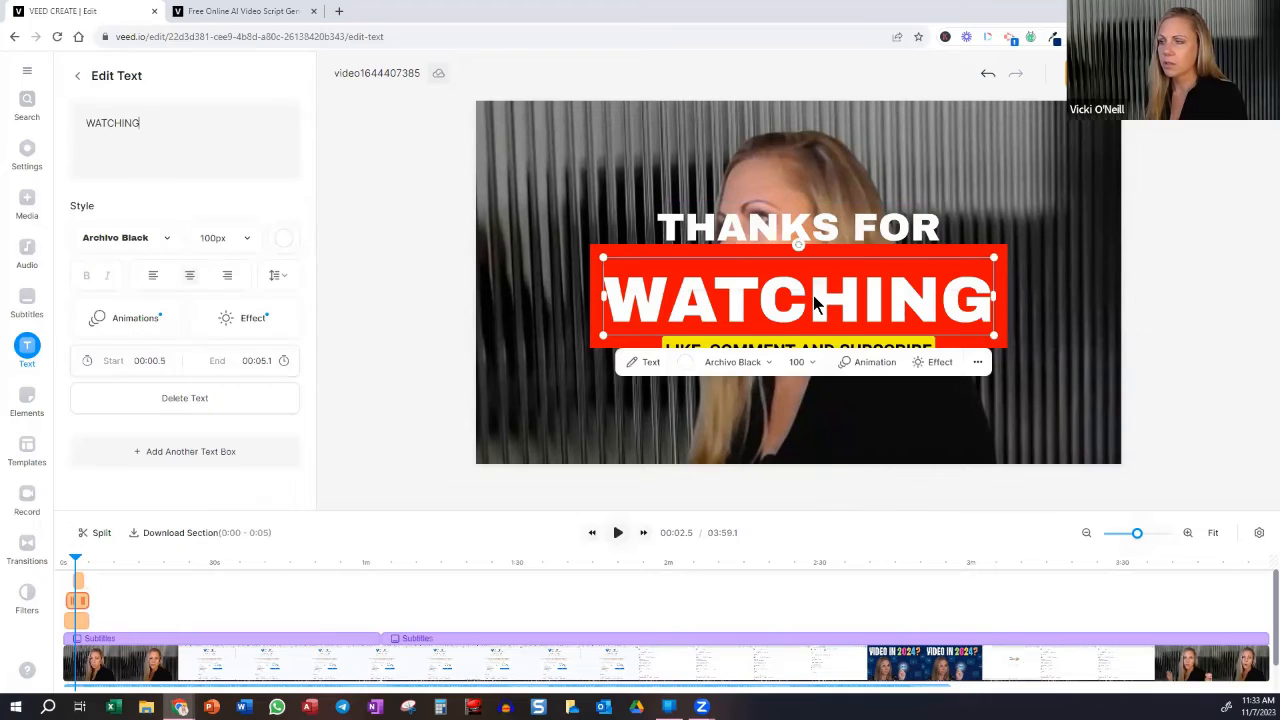
click(651, 362)
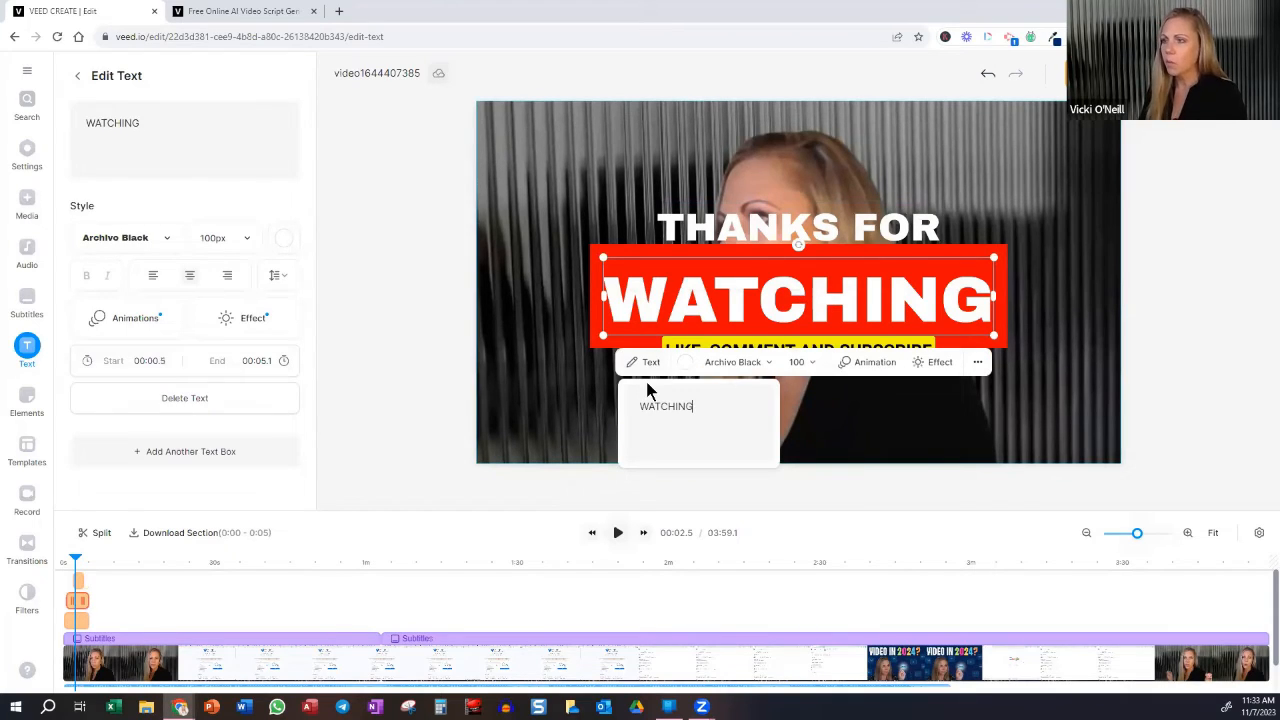
key(ctrl+a)
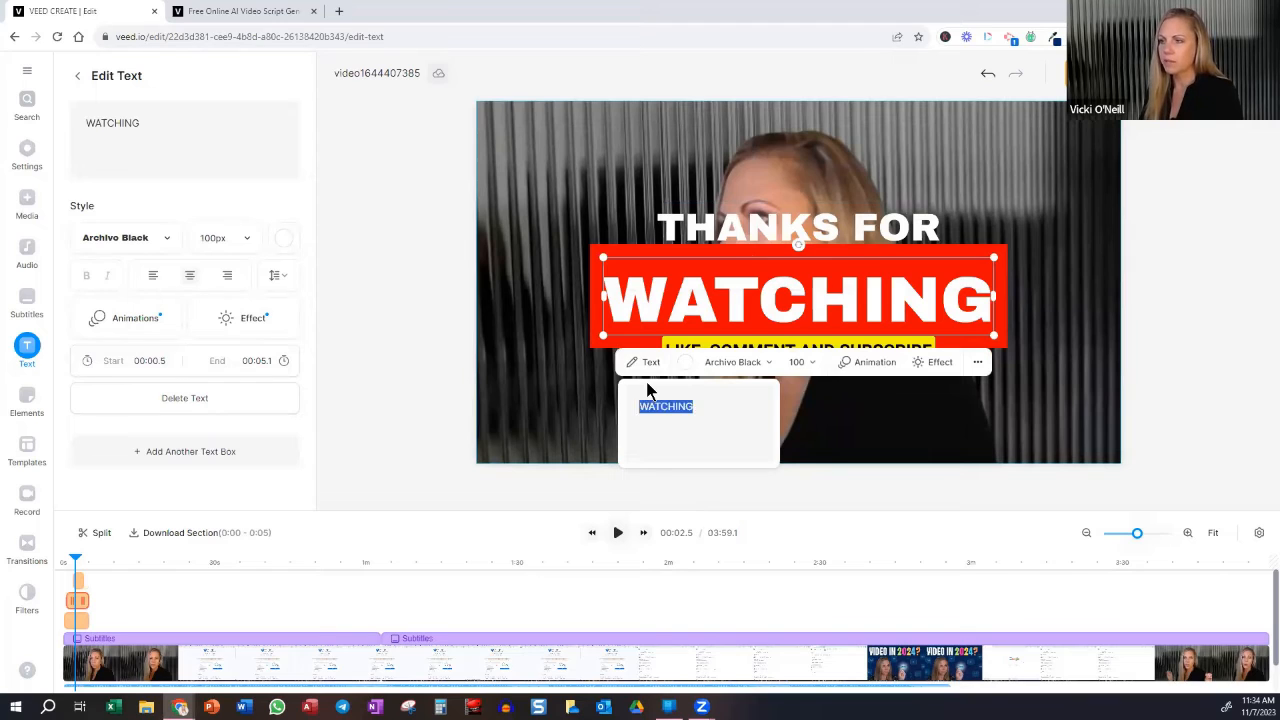
text(SUBSCRIBING)
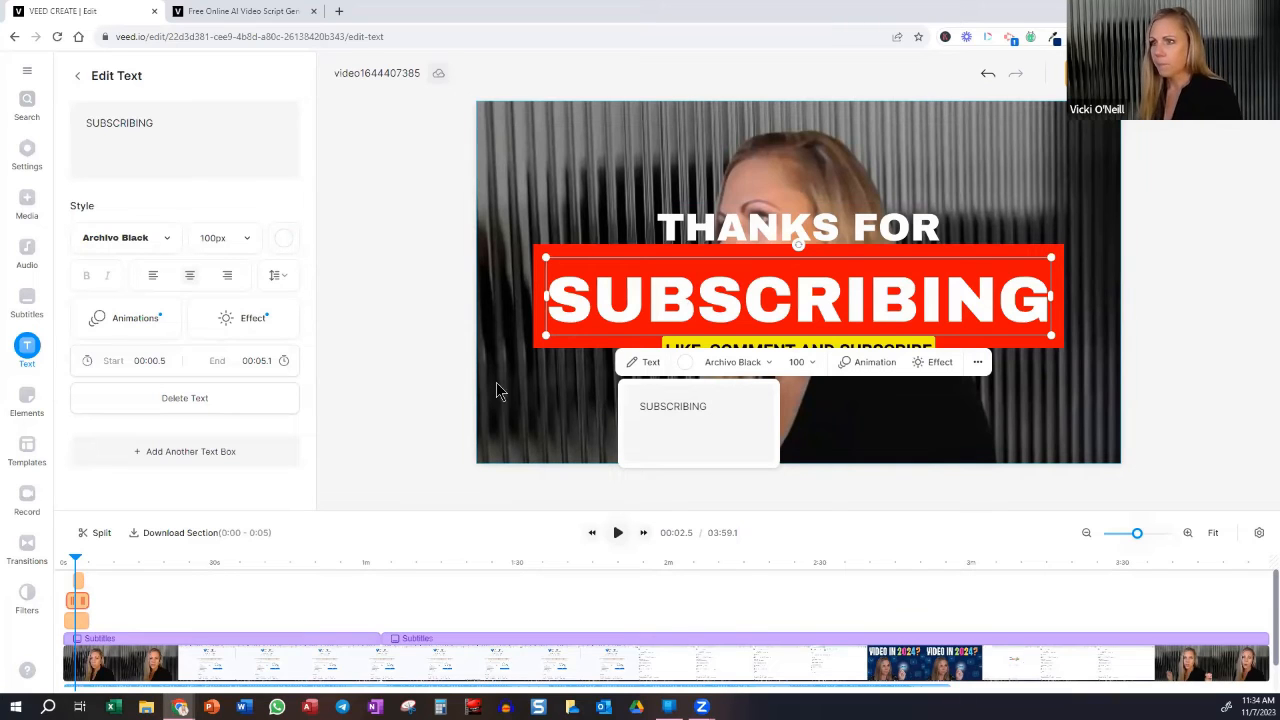
click(355, 366)
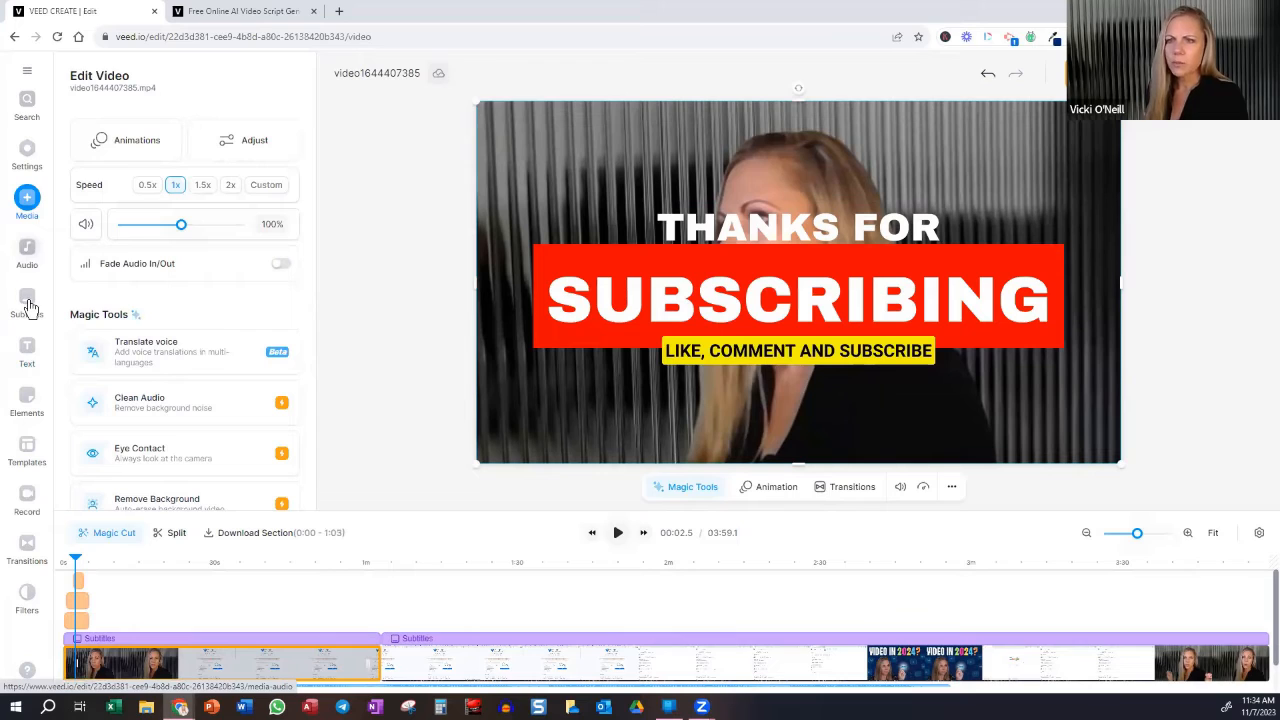
Add the laughing-with-tears emoji to the video and place it above the red banner, left of the "THANKS FOR" text
click(34, 408)
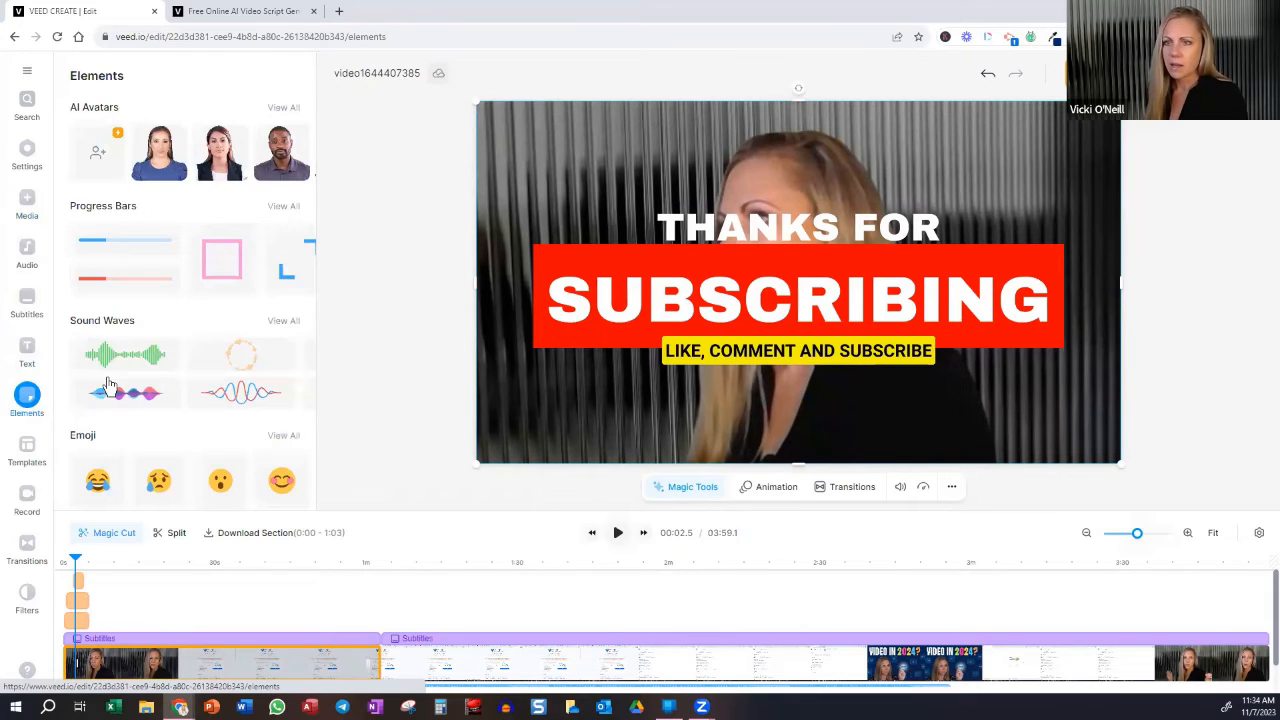
click(232, 395)
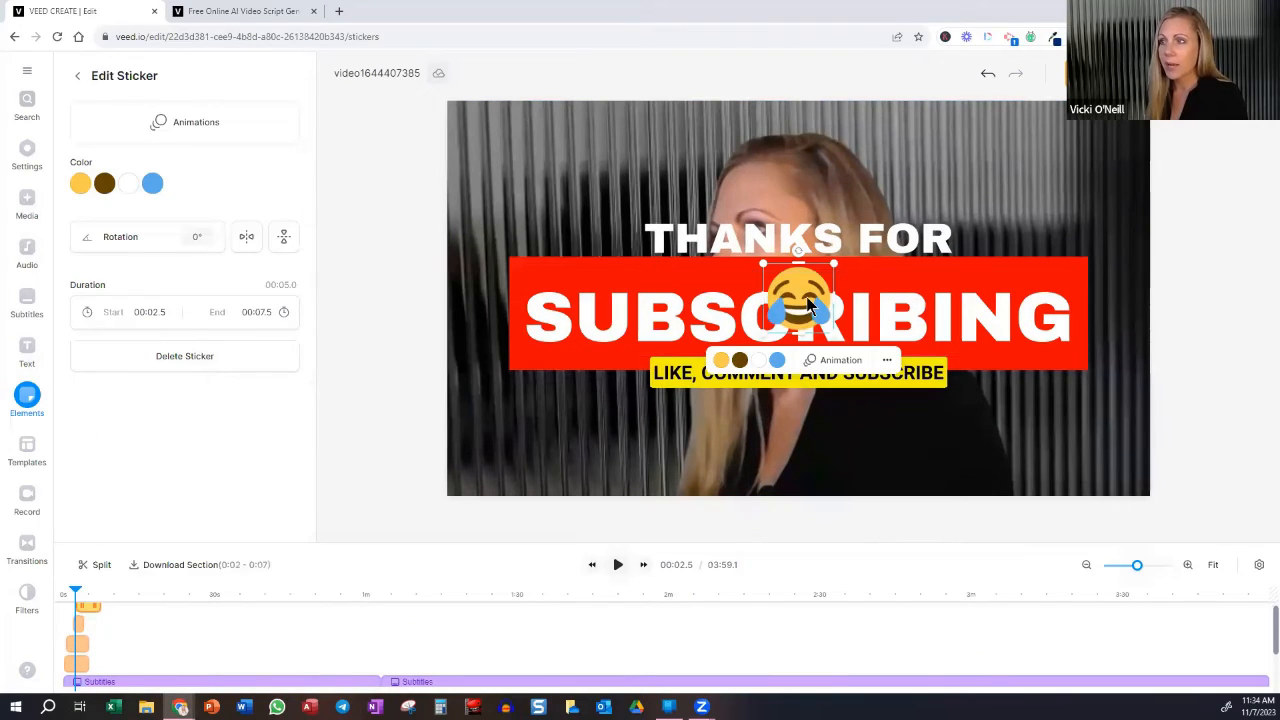
drag(798, 298, 567, 192)
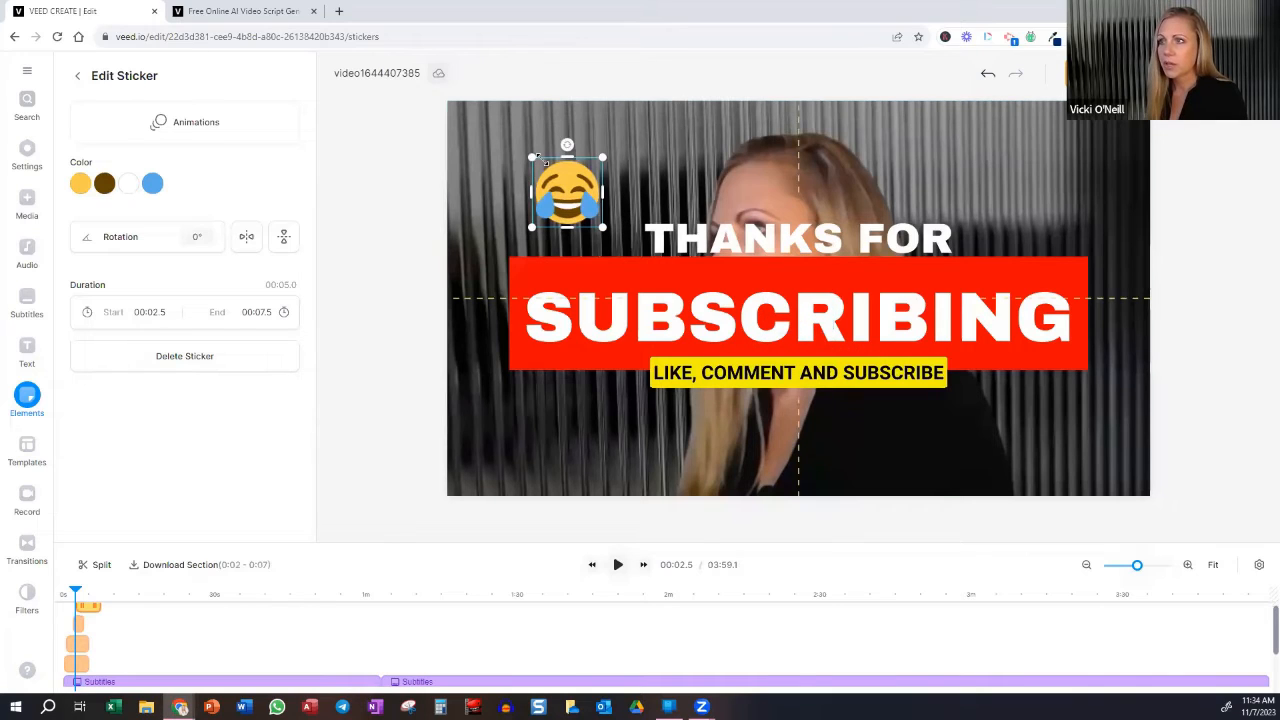
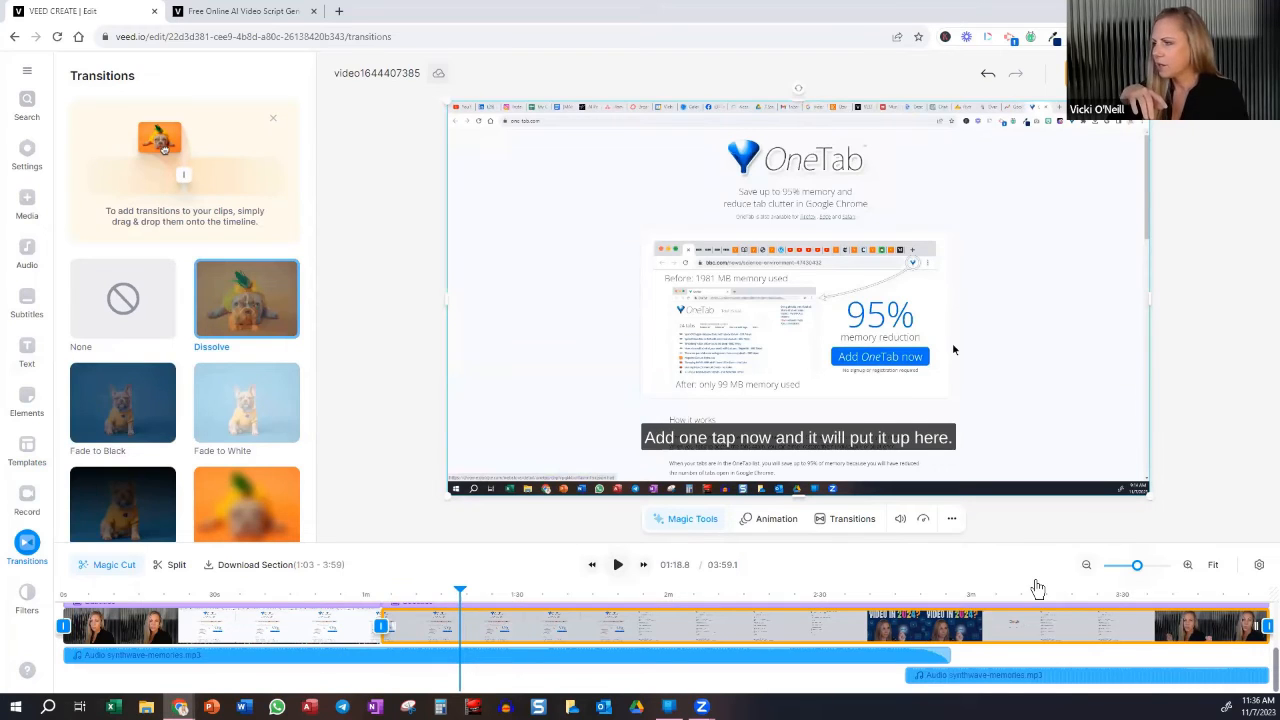
Apply the Bullseye transition at the cut between the two video clips
click(1086, 567)
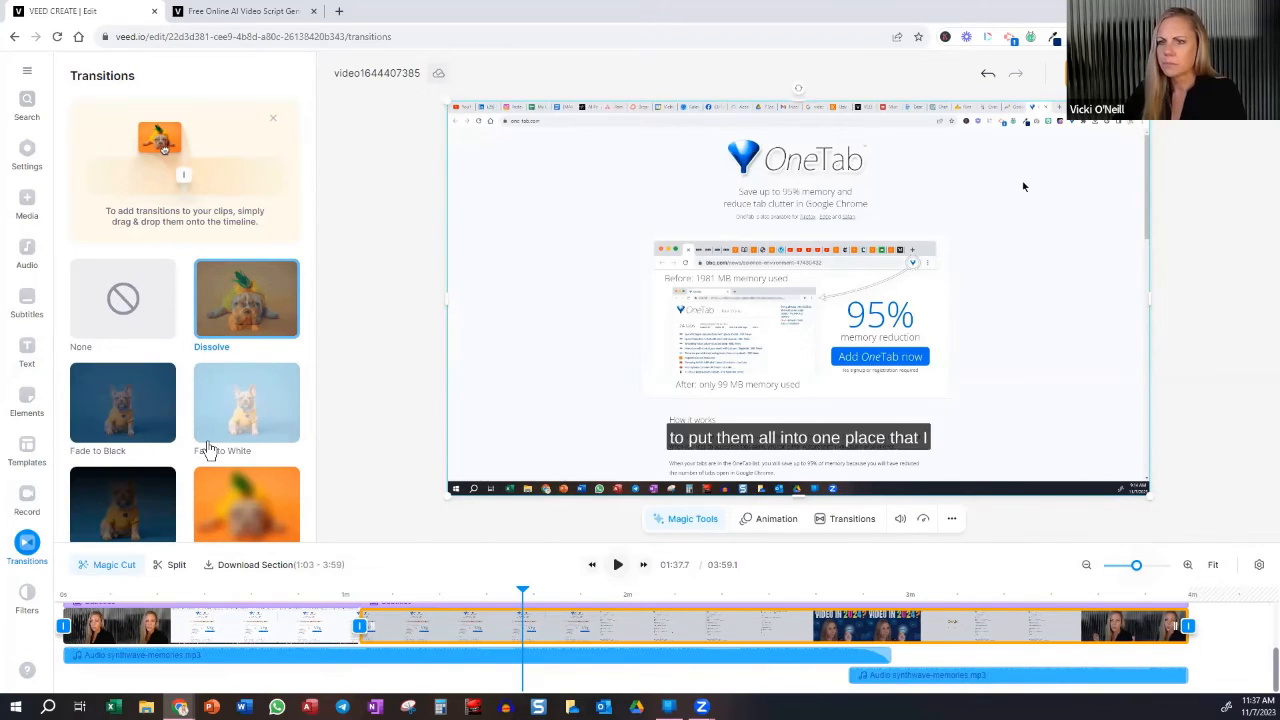
scroll(208, 450, down, 4)
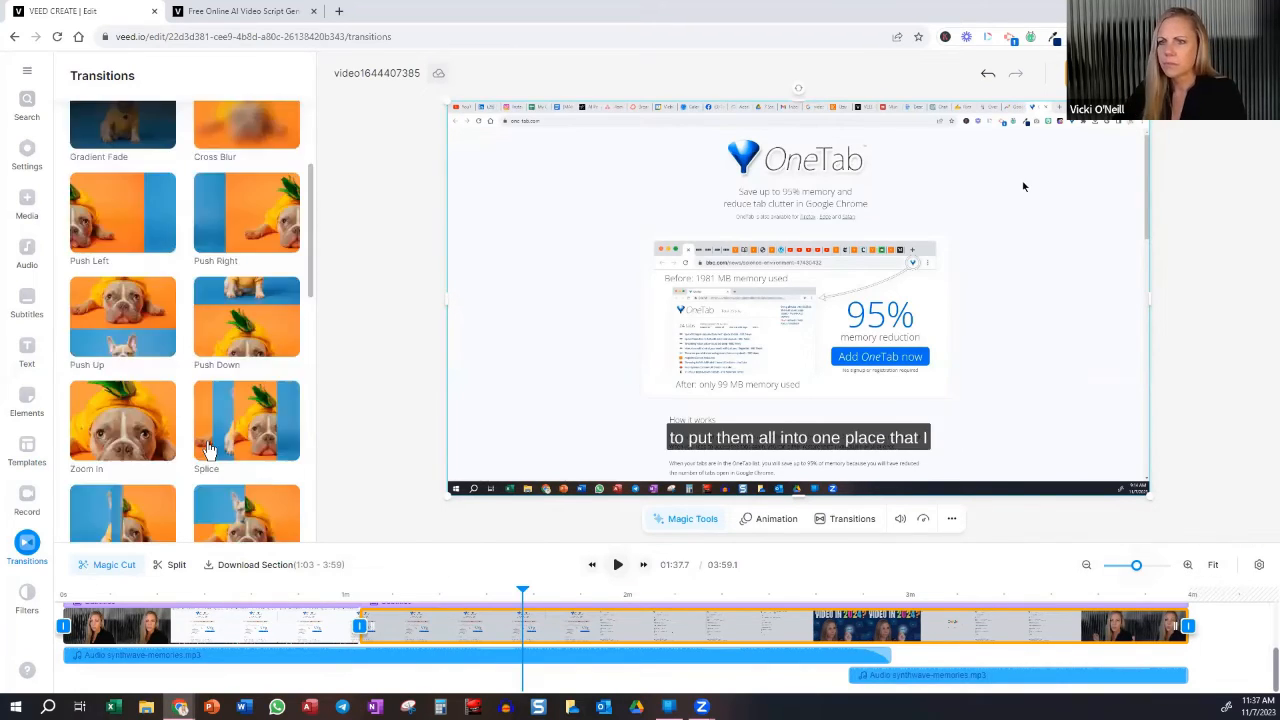
scroll(215, 460, down, 2)
scroll(221, 468, down, 2)
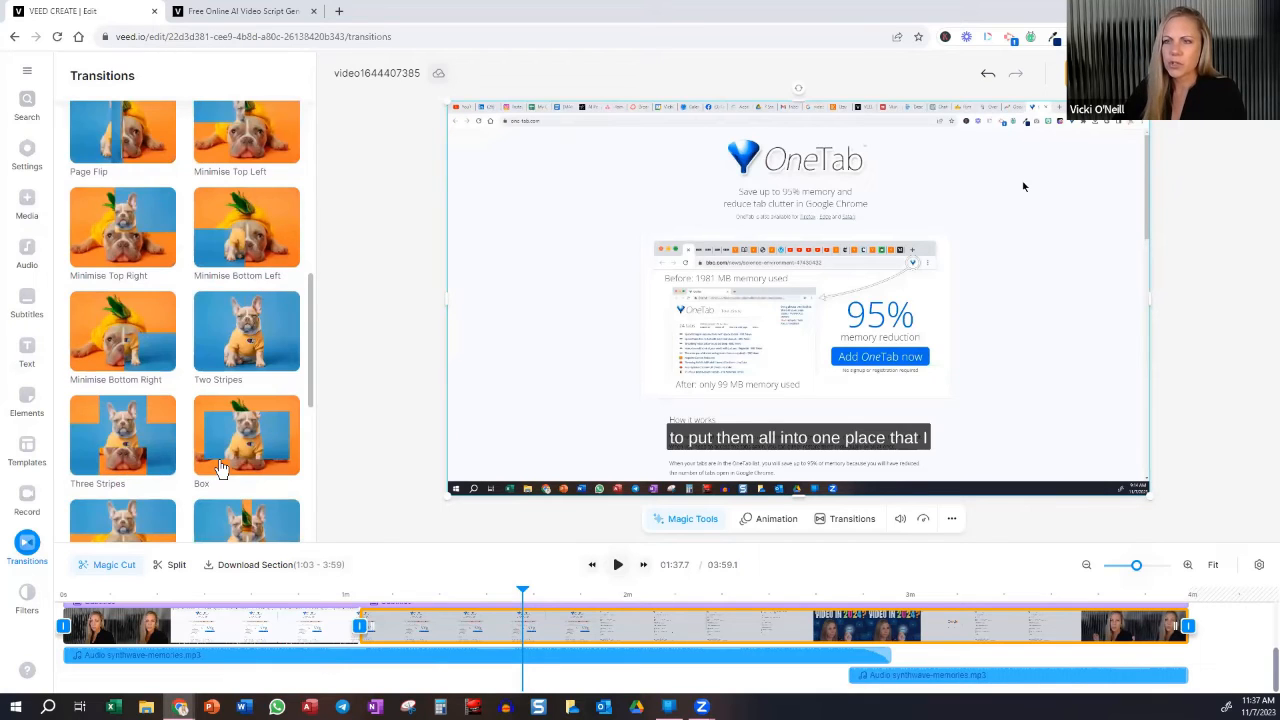
scroll(221, 468, down, 5)
scroll(131, 391, down, 1)
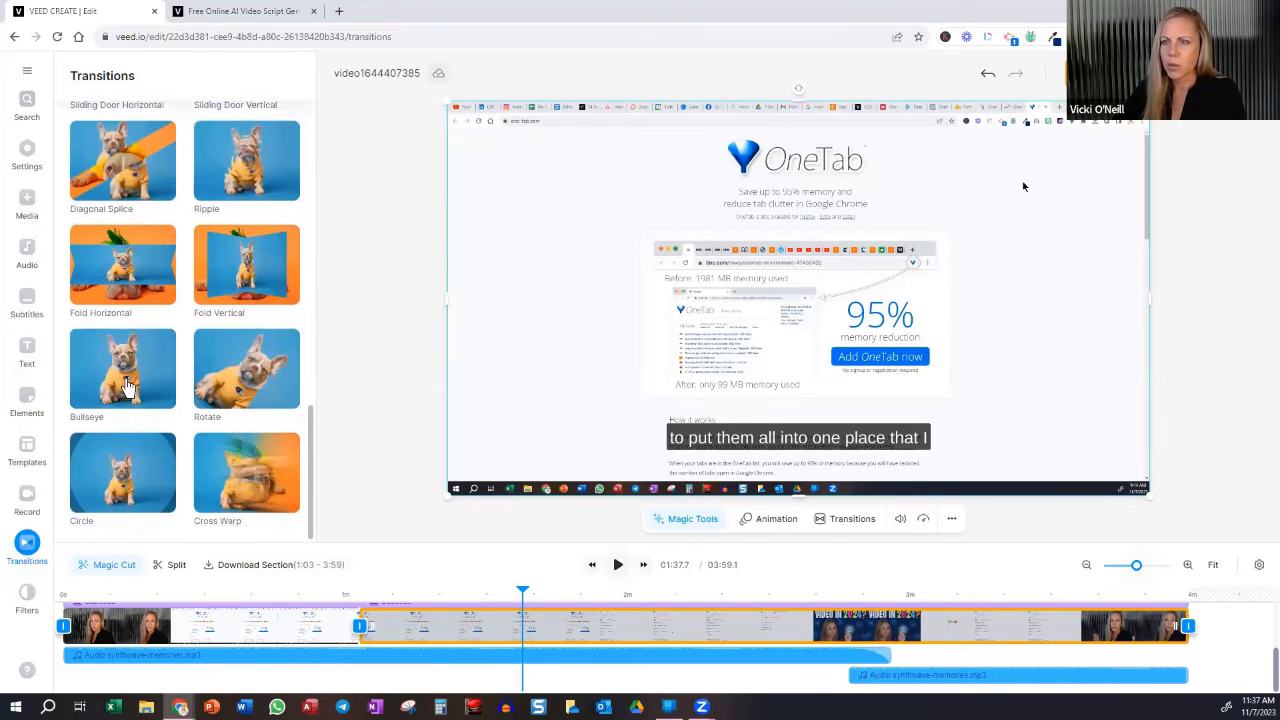
click(135, 388)
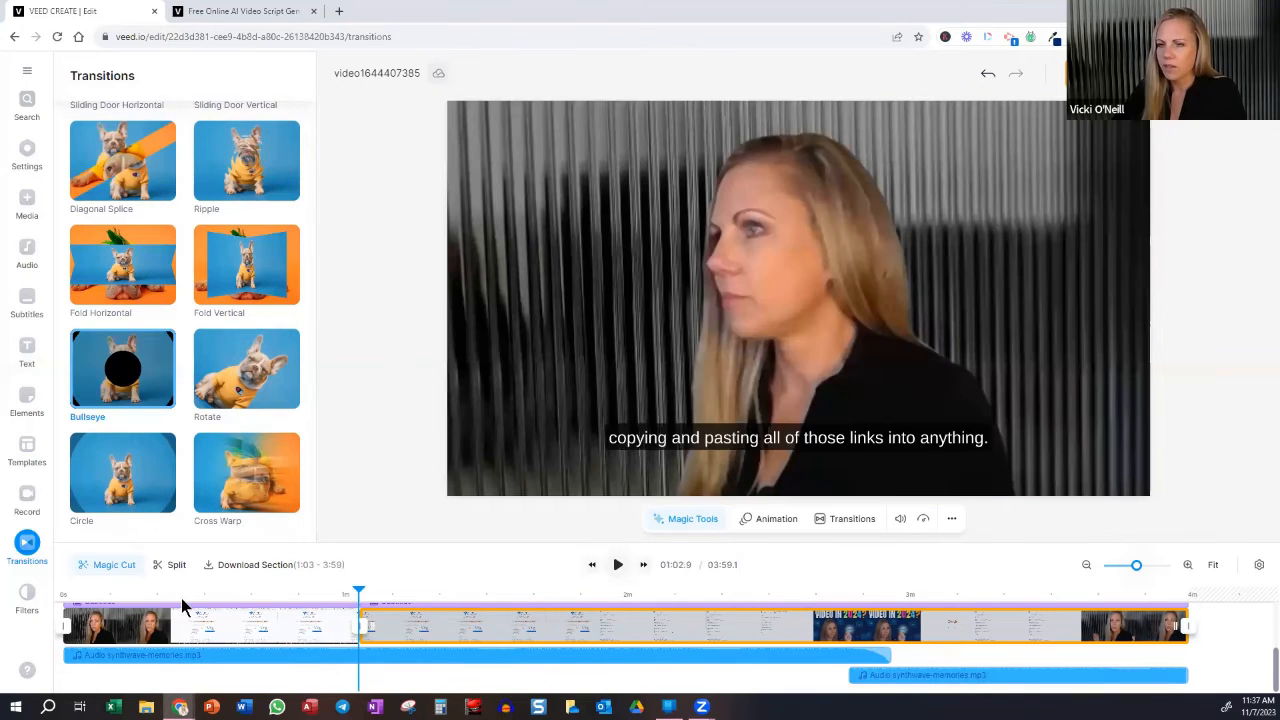
Show the frame at 00:11.4 in the first clip, and leave the project for the workspace's home page
click(175, 598)
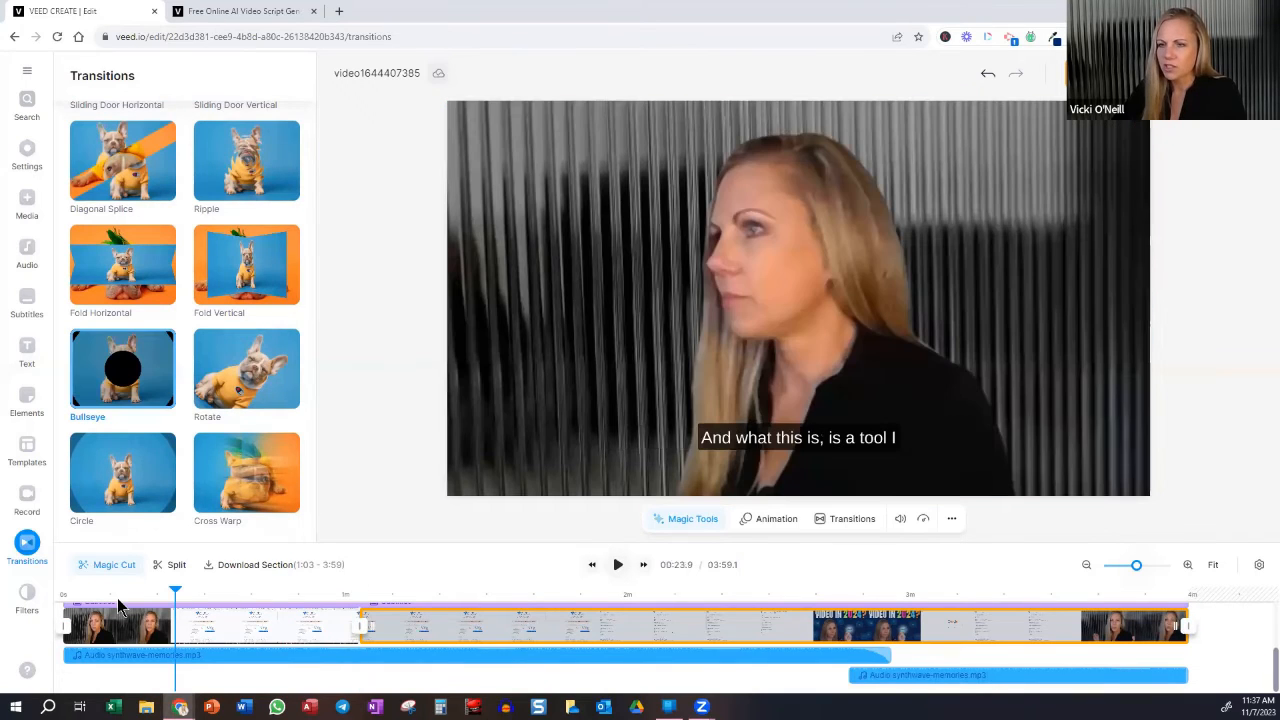
click(117, 598)
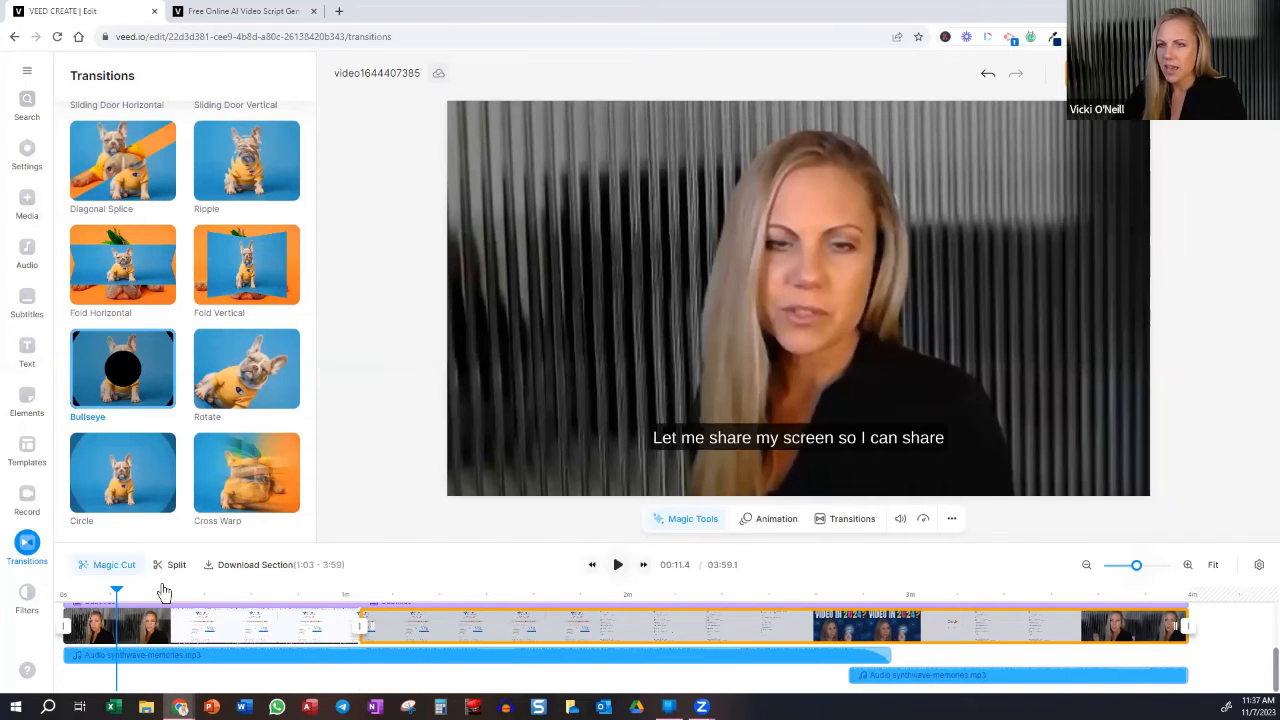
scroll(105, 160, up, 1)
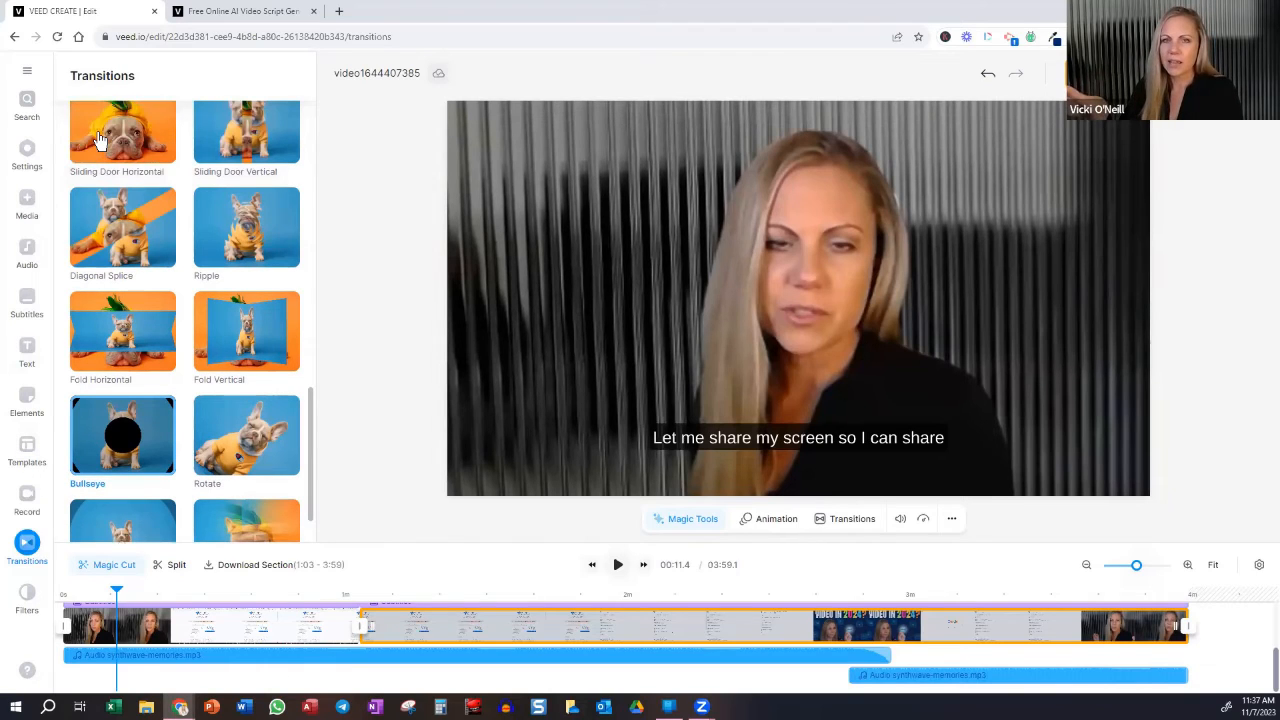
click(28, 76)
click(57, 144)
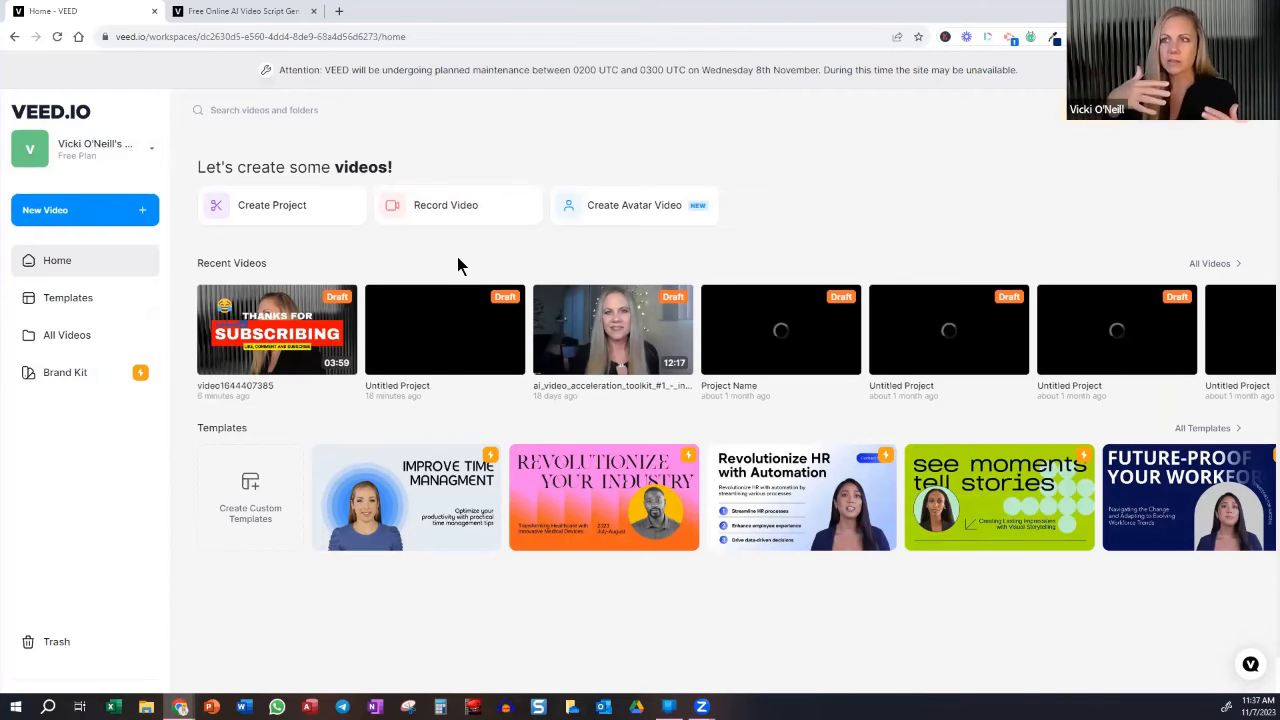
In the AI Video Script Generator, enter the topic "Kickstart Your Video Presence: A Beginner's Blueprint" and choose the informative vibe
click(243, 12)
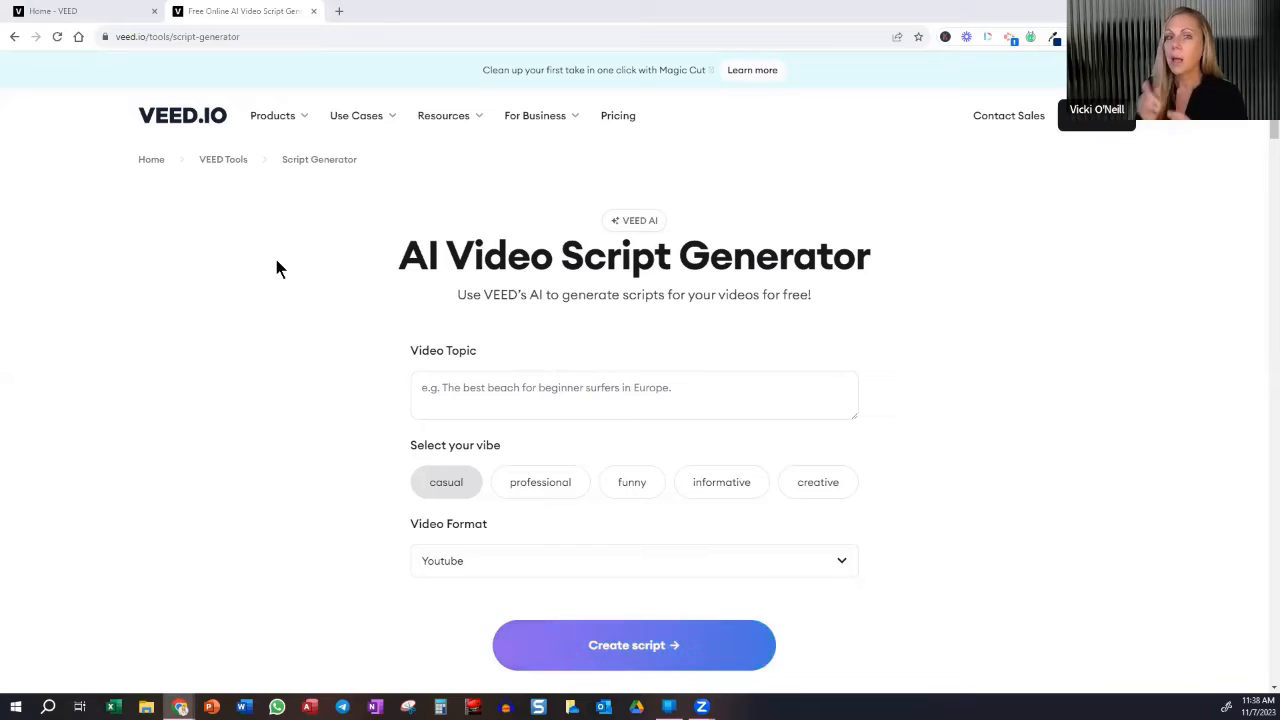
click(547, 396)
text(Kickstart Your Video Presence: A Beginner's Blueprint)
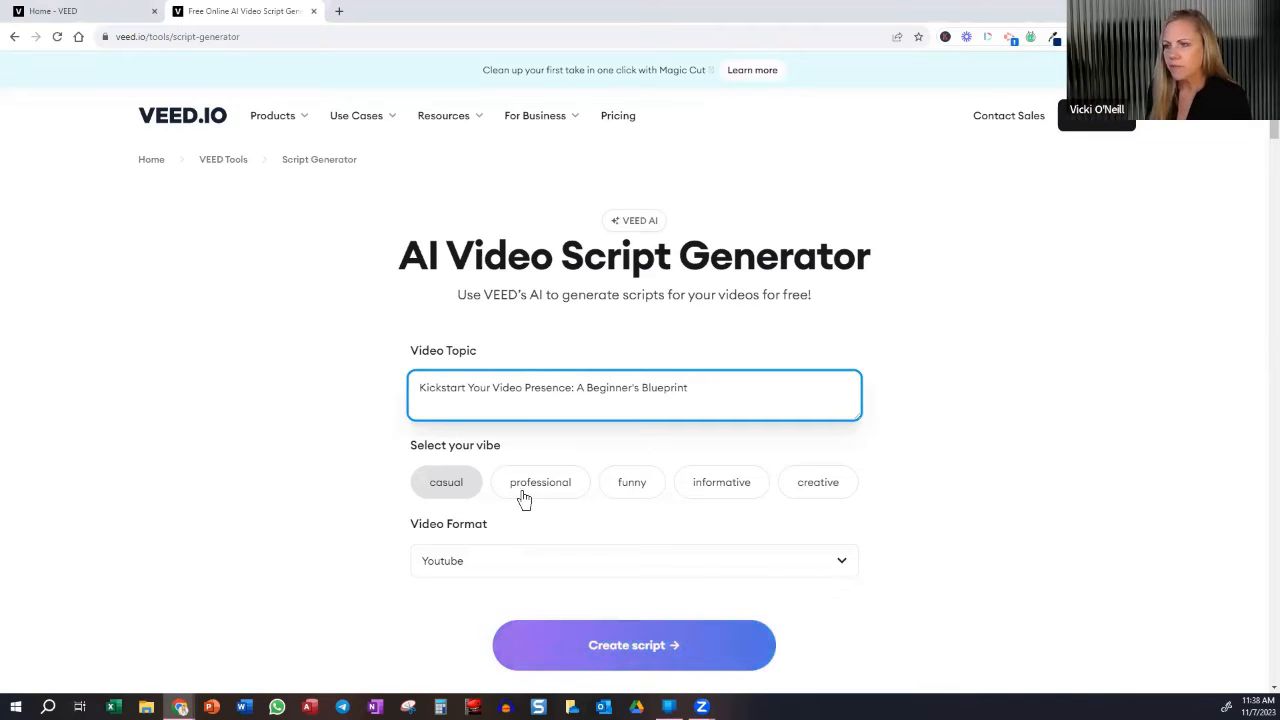
click(737, 486)
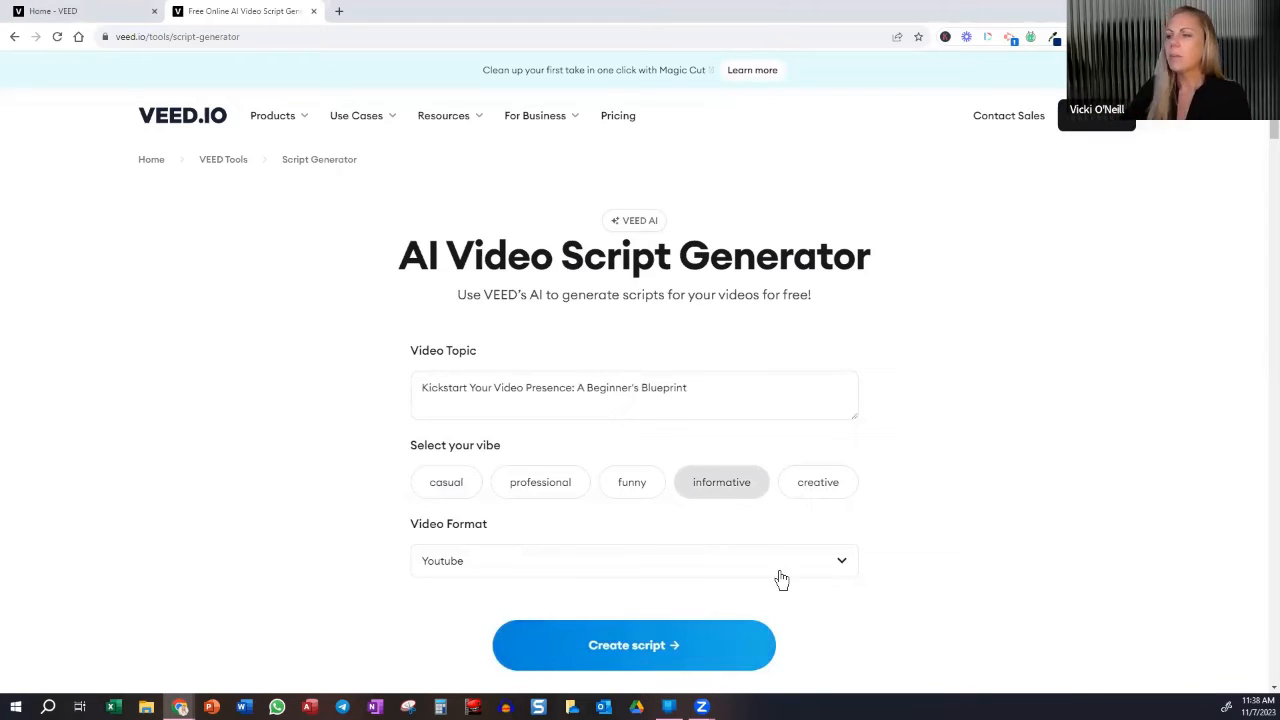
Generate the video script in the Youtube format and copy it to the clipboard
click(842, 565)
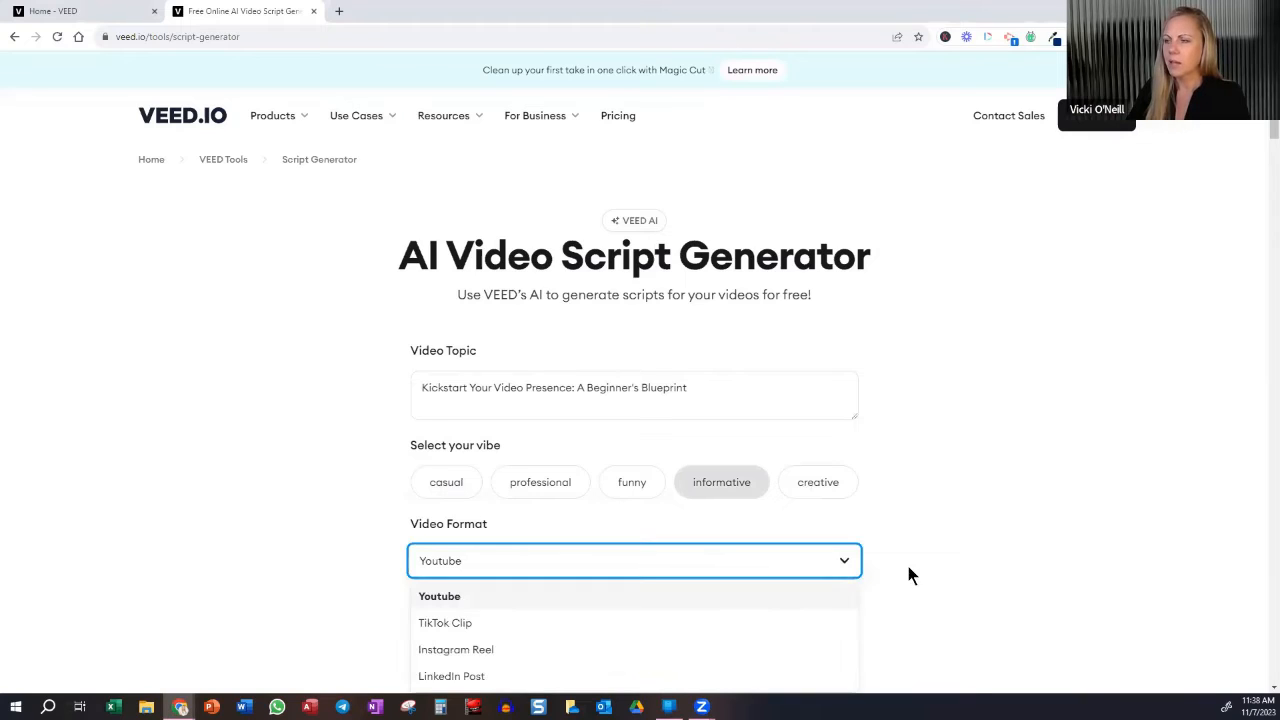
scroll(920, 566, down, 1)
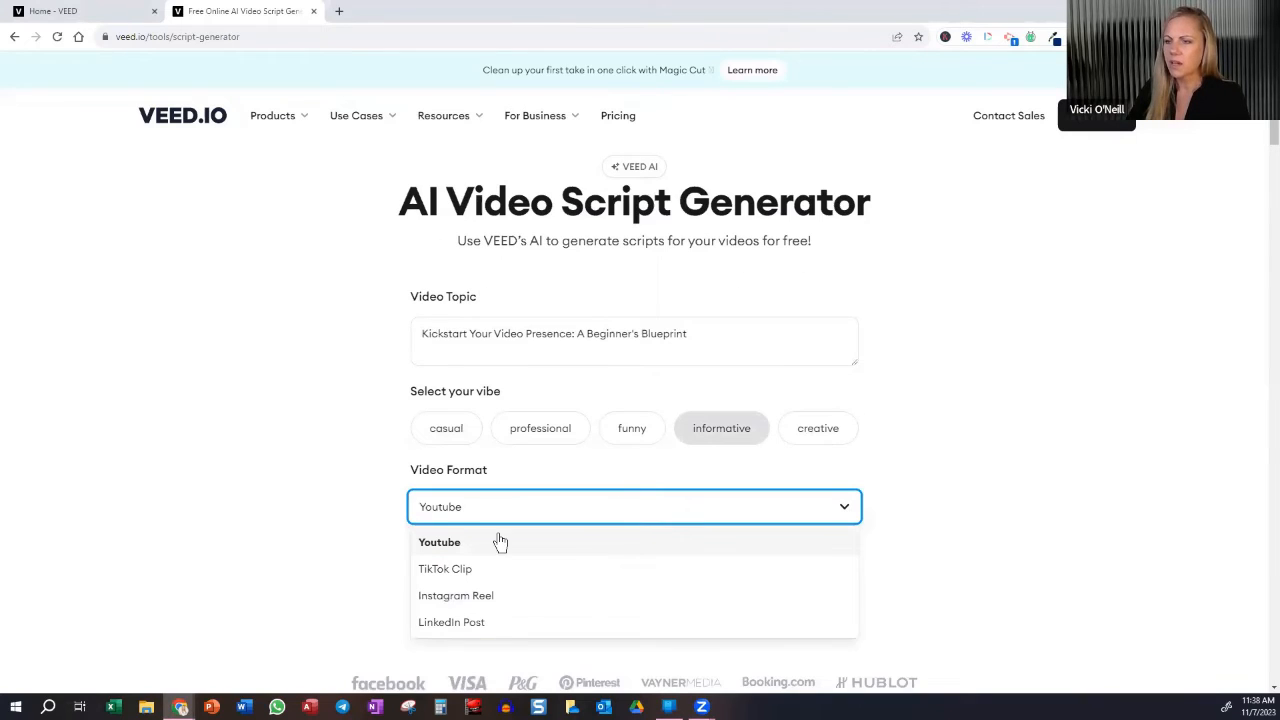
scroll(500, 545, down, 1)
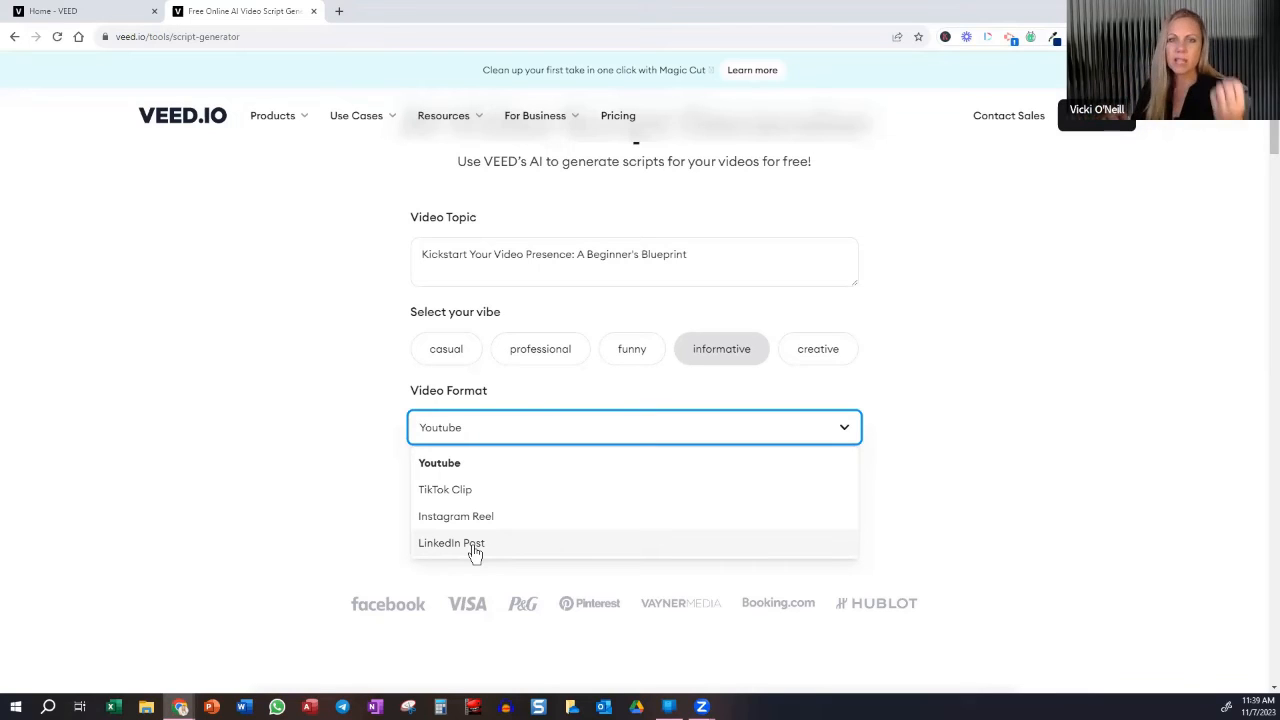
click(481, 472)
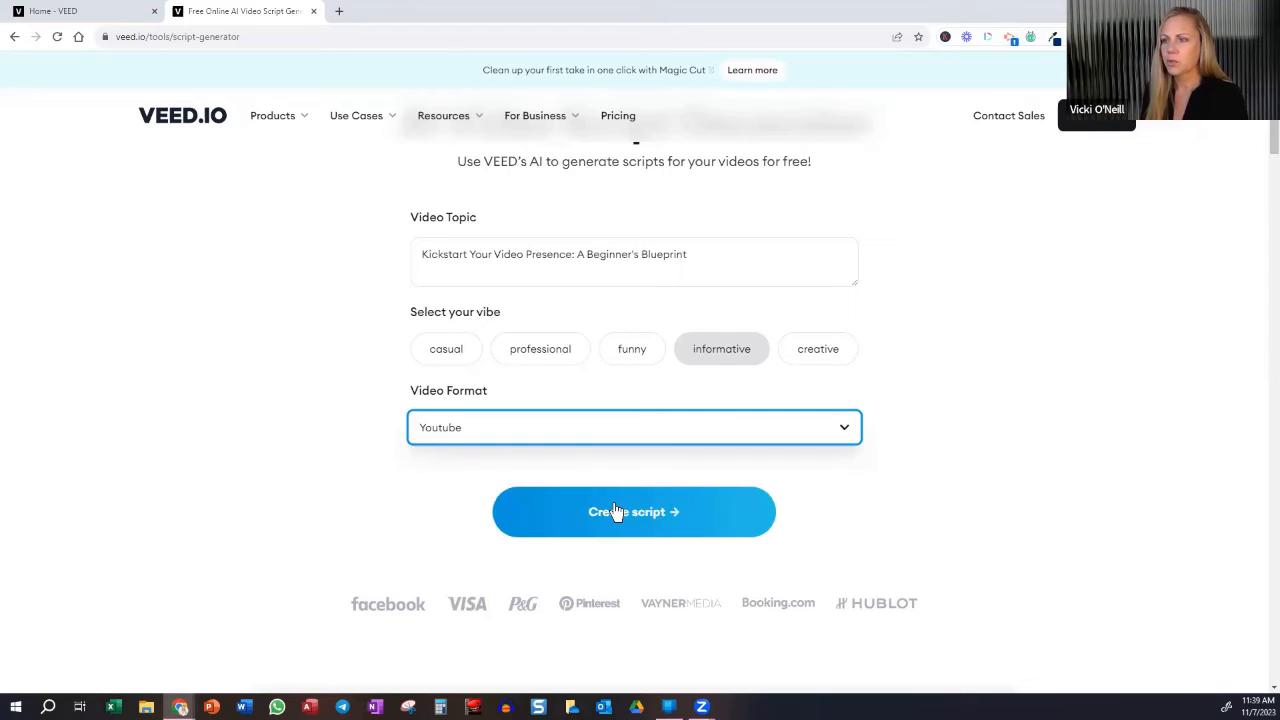
click(639, 514)
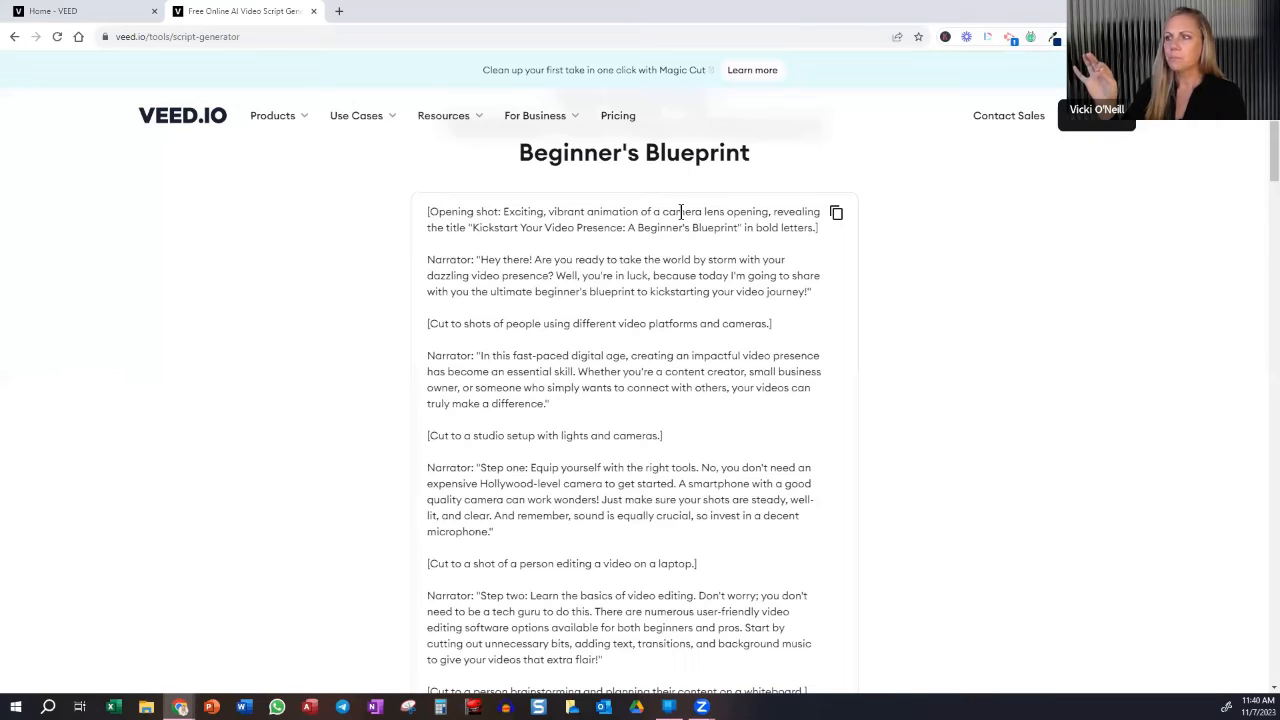
click(836, 216)
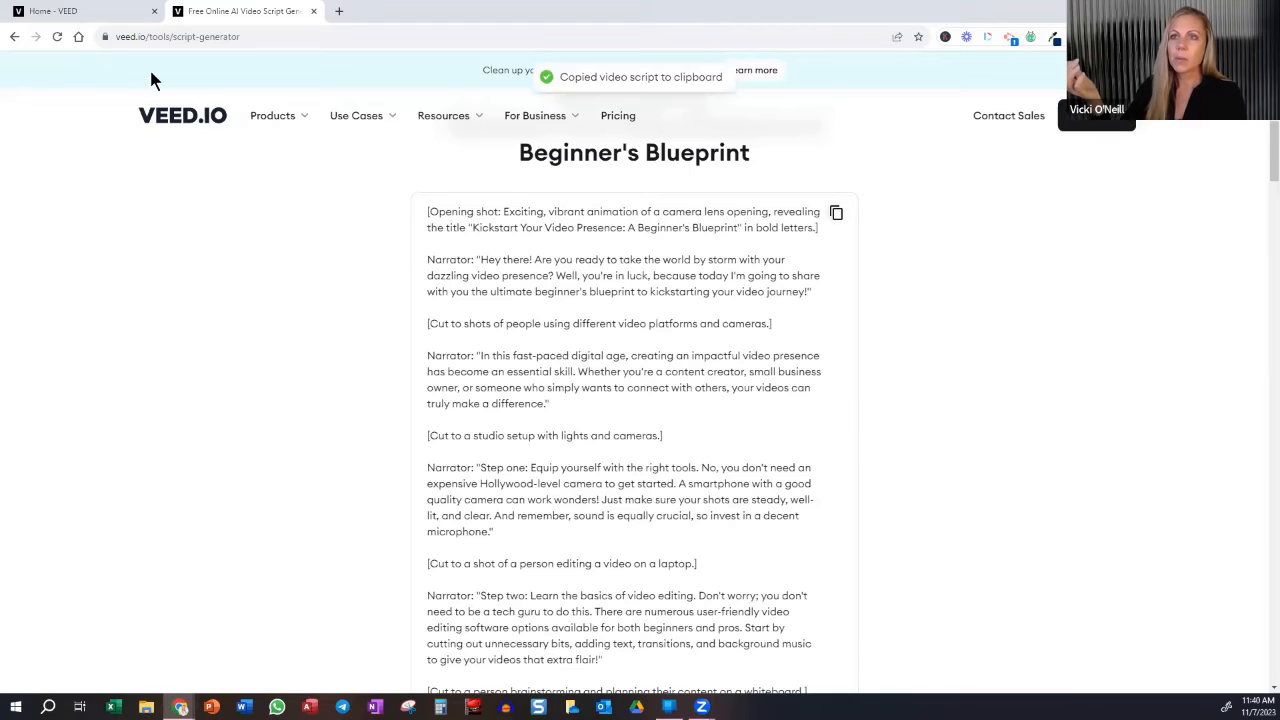
Return to the VEED home page and set up a new camera recording
click(90, 14)
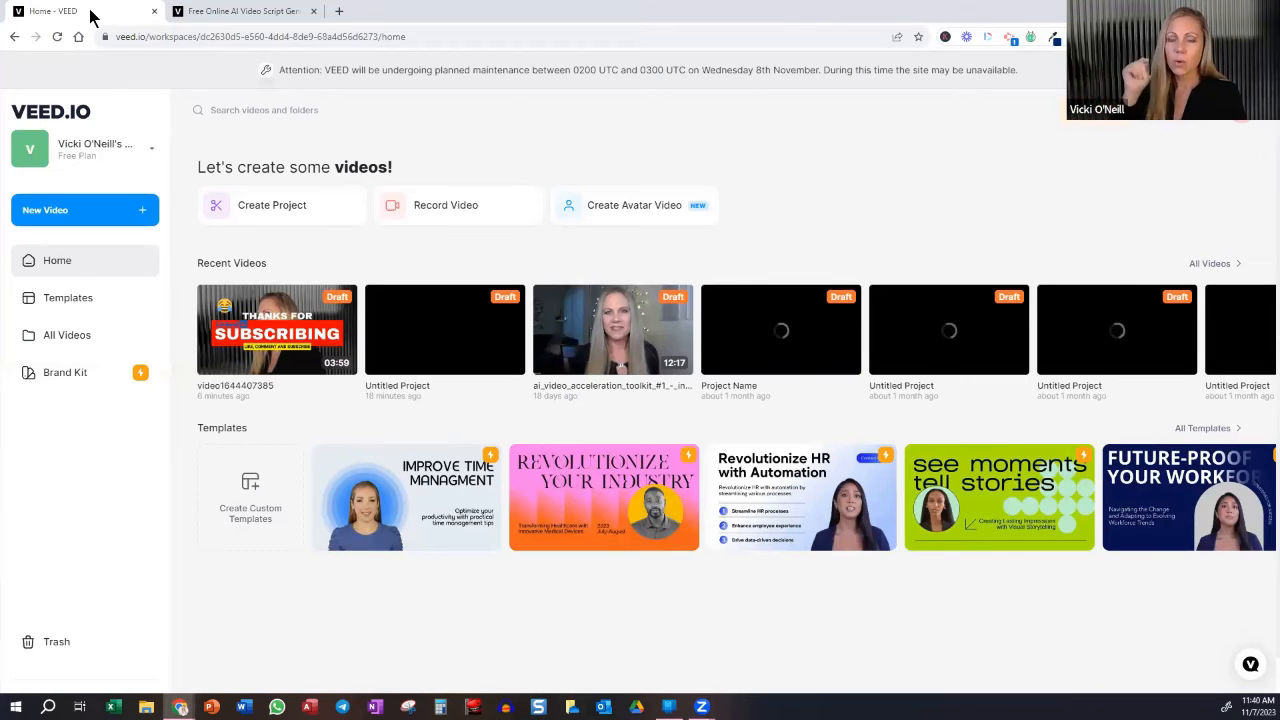
click(449, 206)
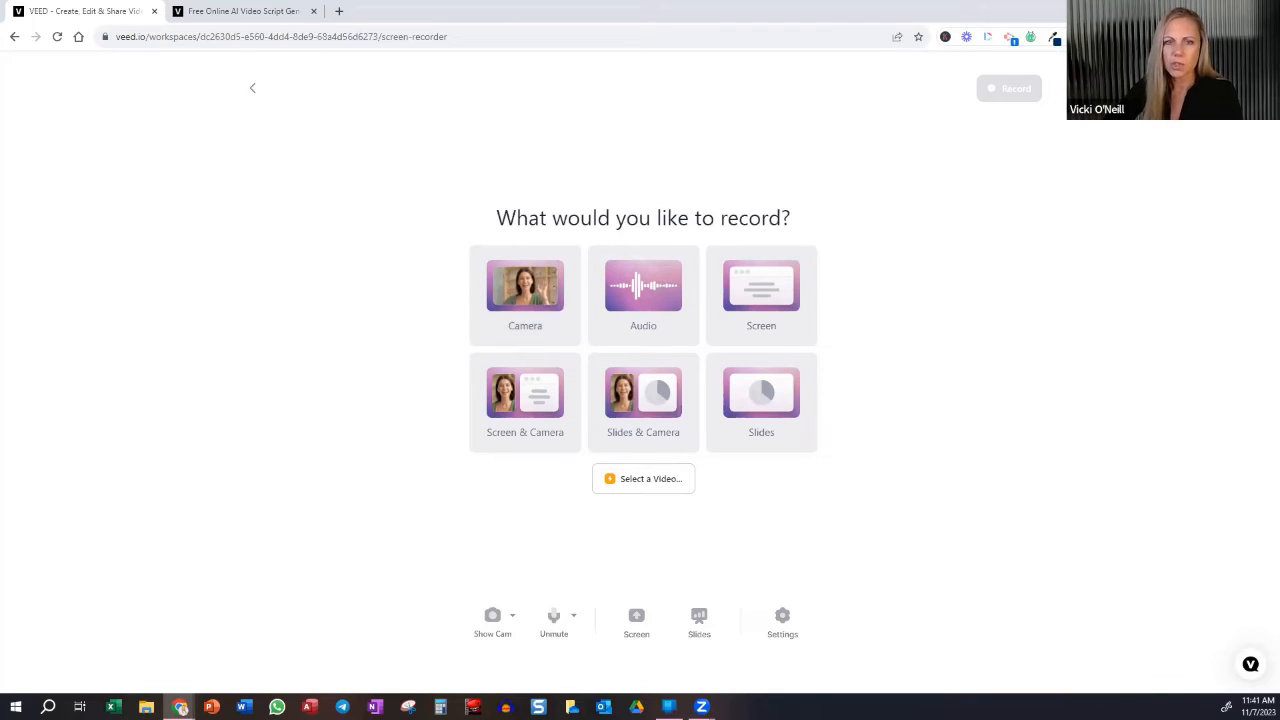
click(526, 292)
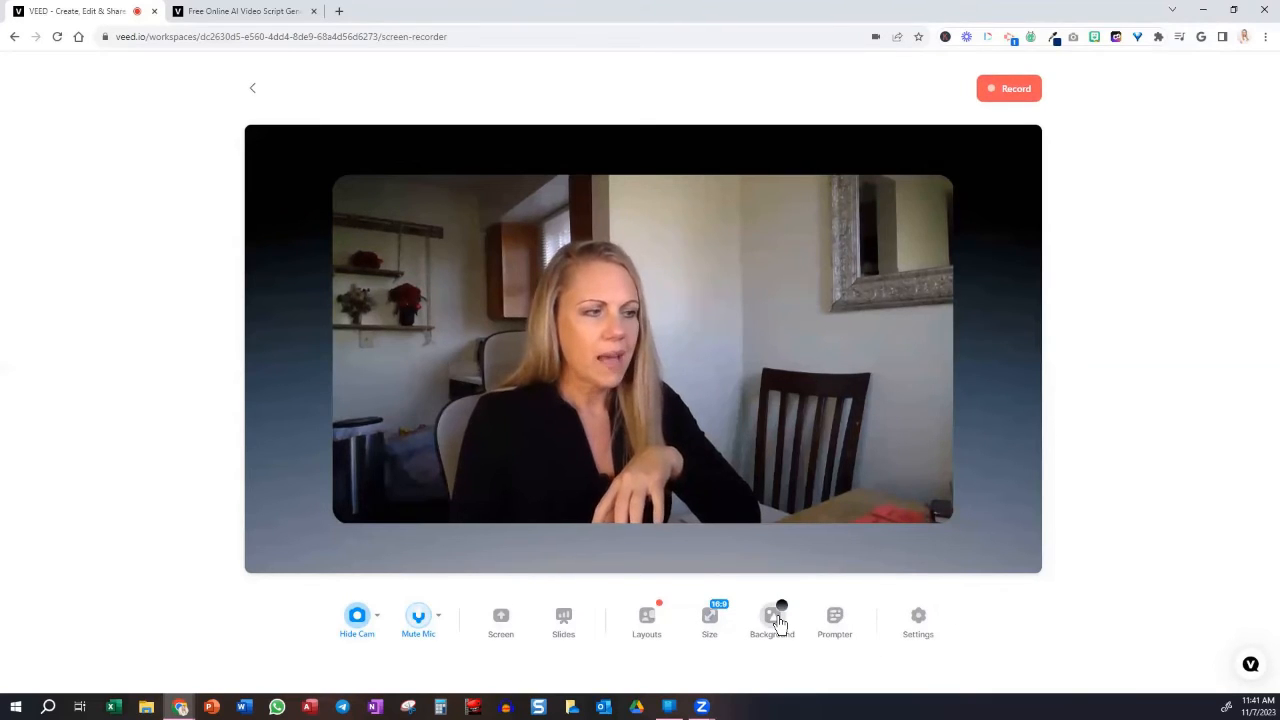
Review the camera recording's background images, the size presets from Landscape to Snapchat, and the available layouts
click(779, 622)
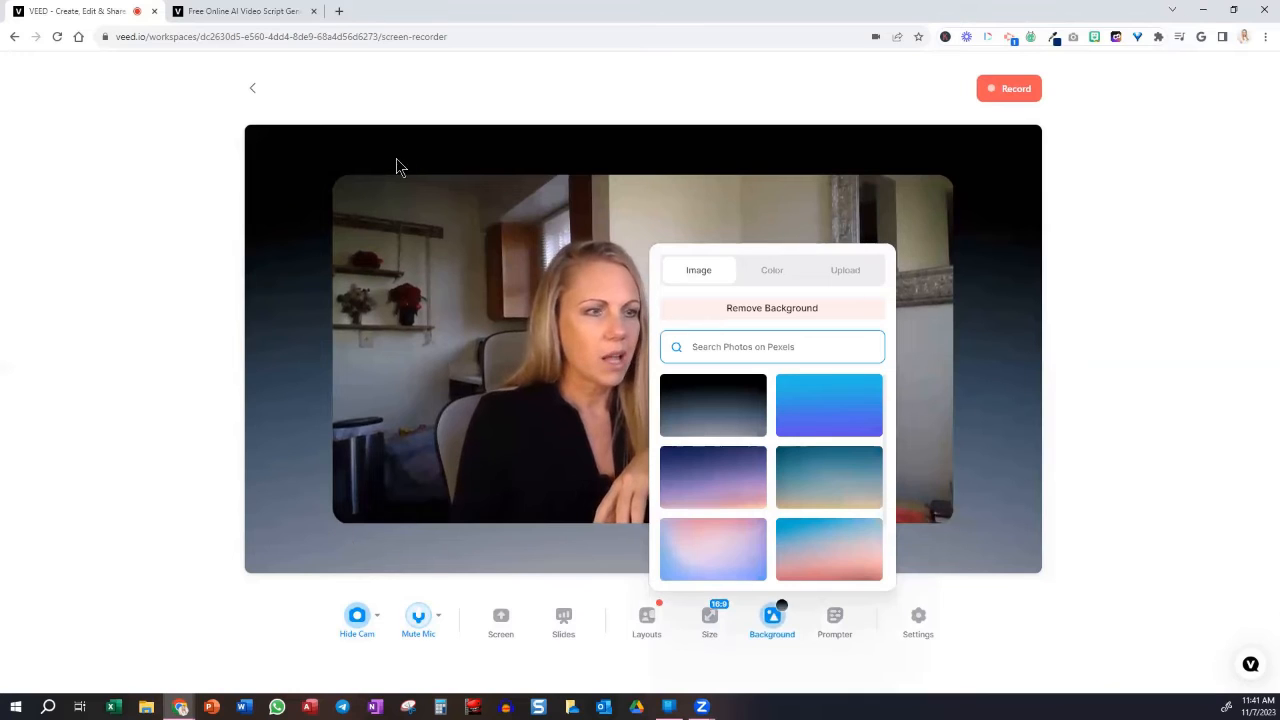
click(993, 471)
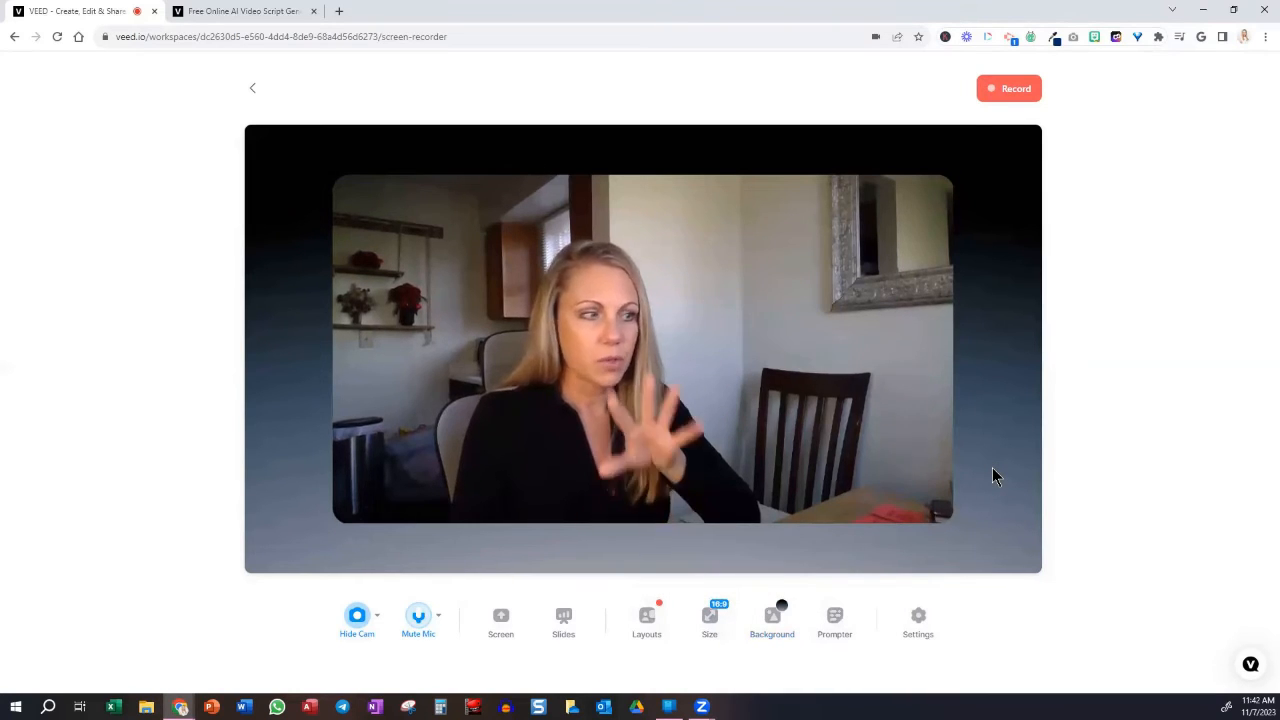
click(711, 616)
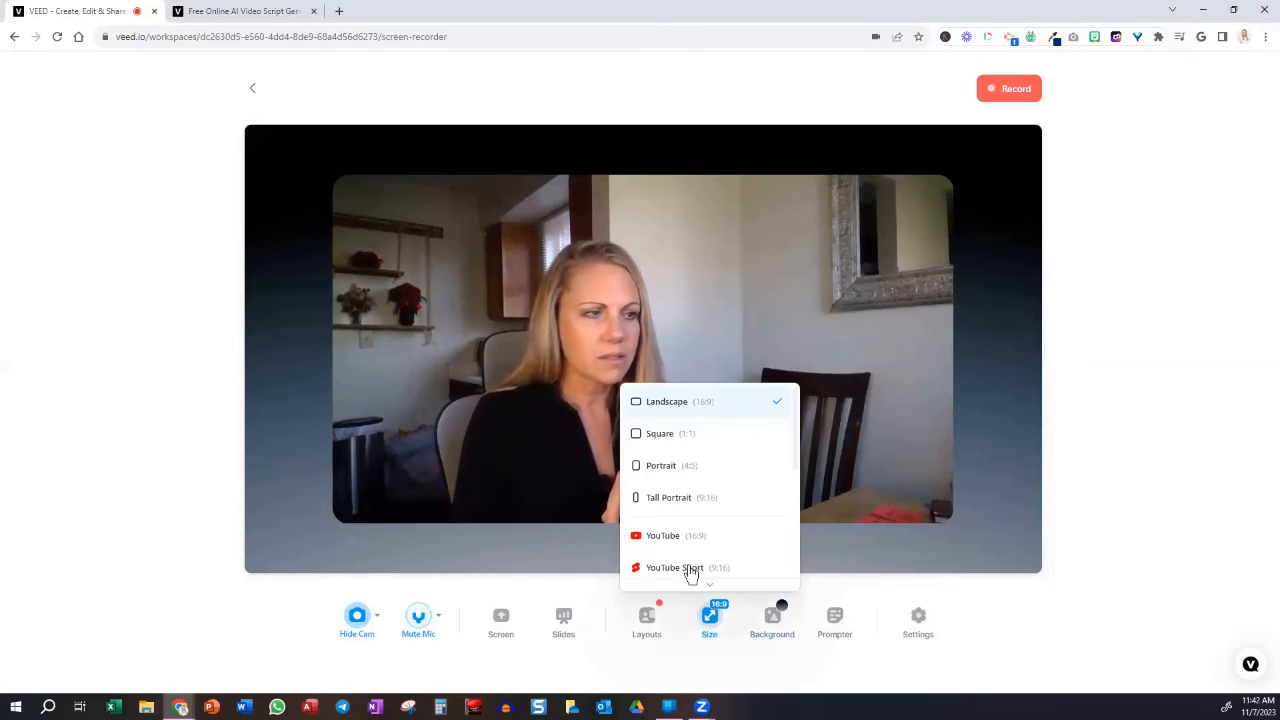
scroll(688, 570, down, 3)
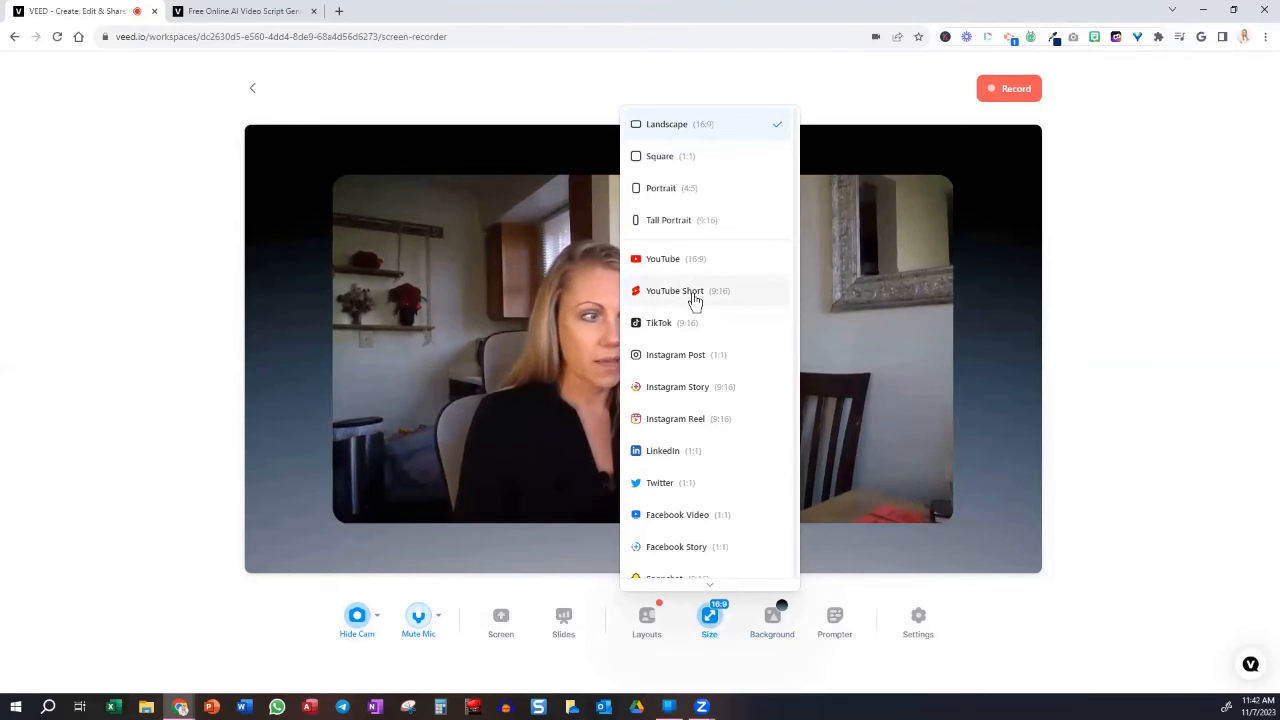
scroll(700, 300, down, 1)
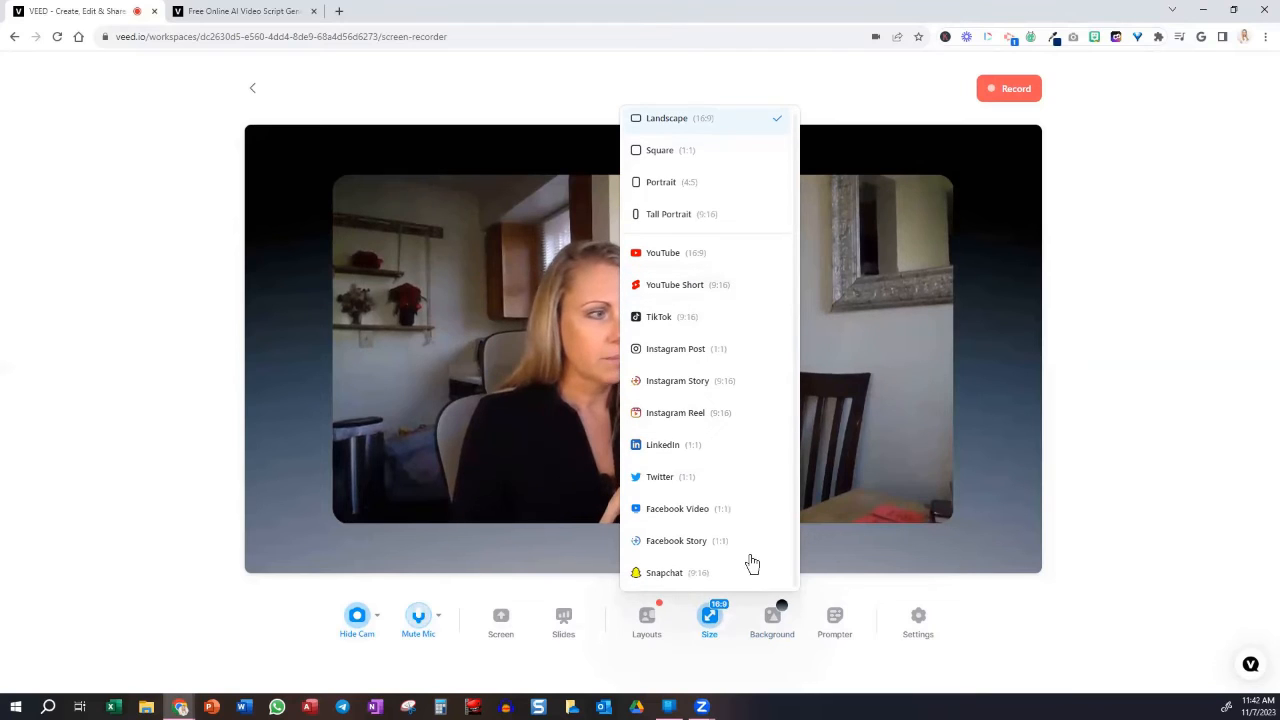
click(1065, 578)
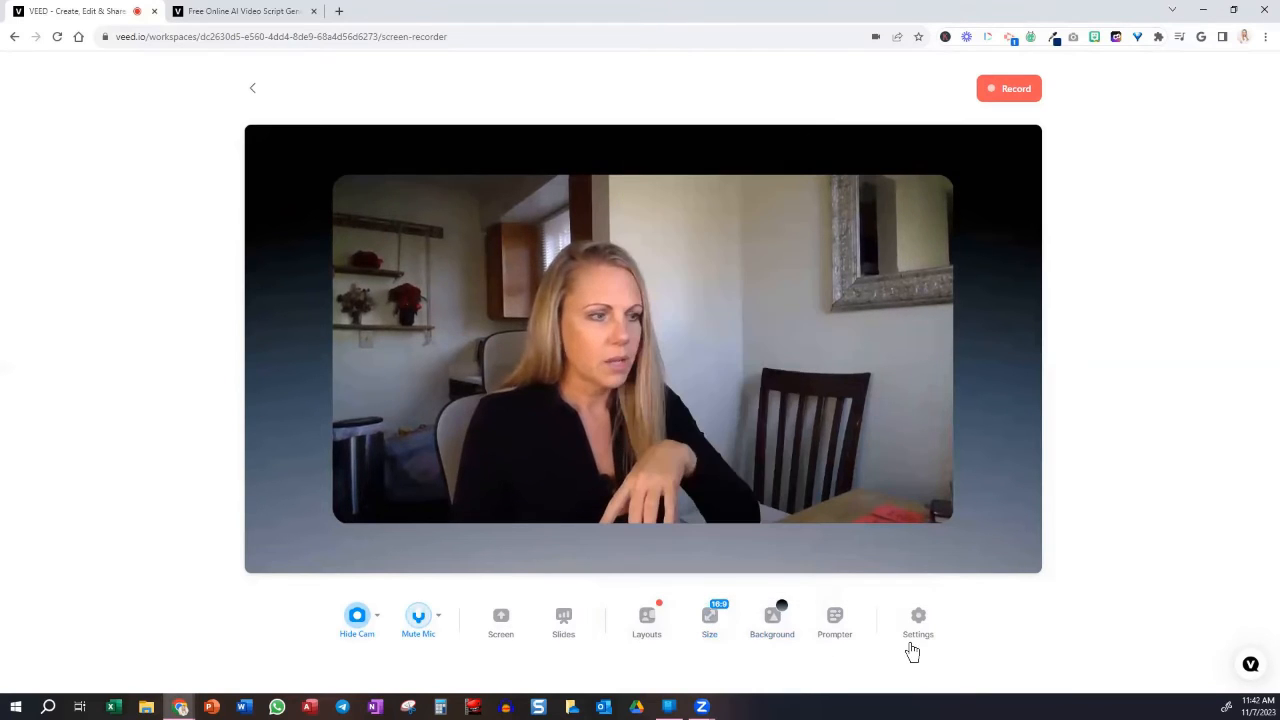
click(650, 634)
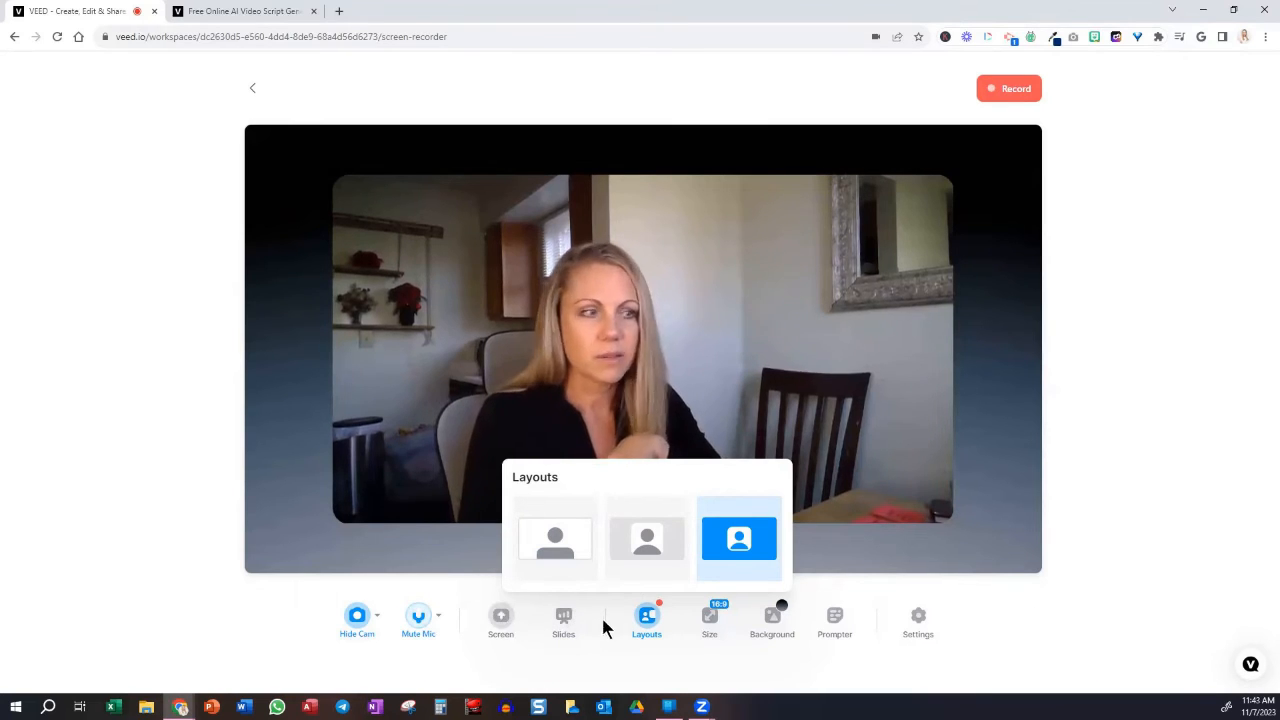
Paste the copied script into the recorder's teleprompter and delete the bracketed "Opening shot" direction at its start
click(836, 618)
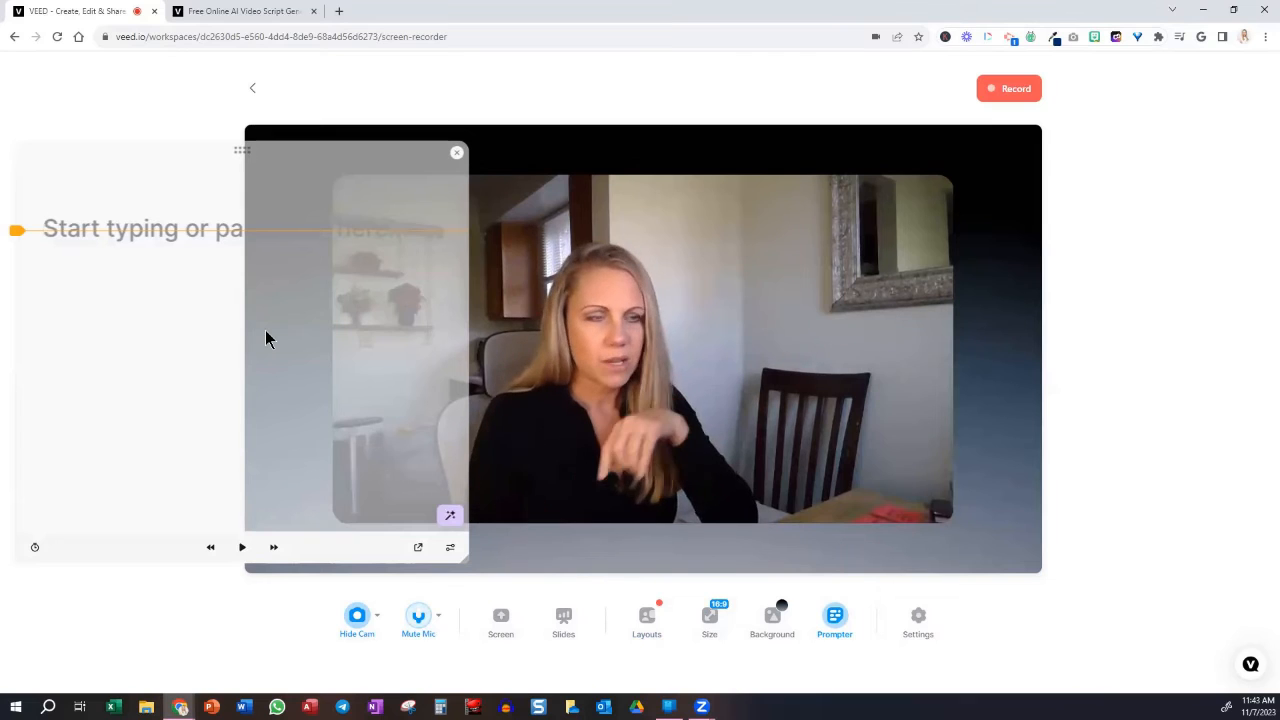
key(ctrl+v)
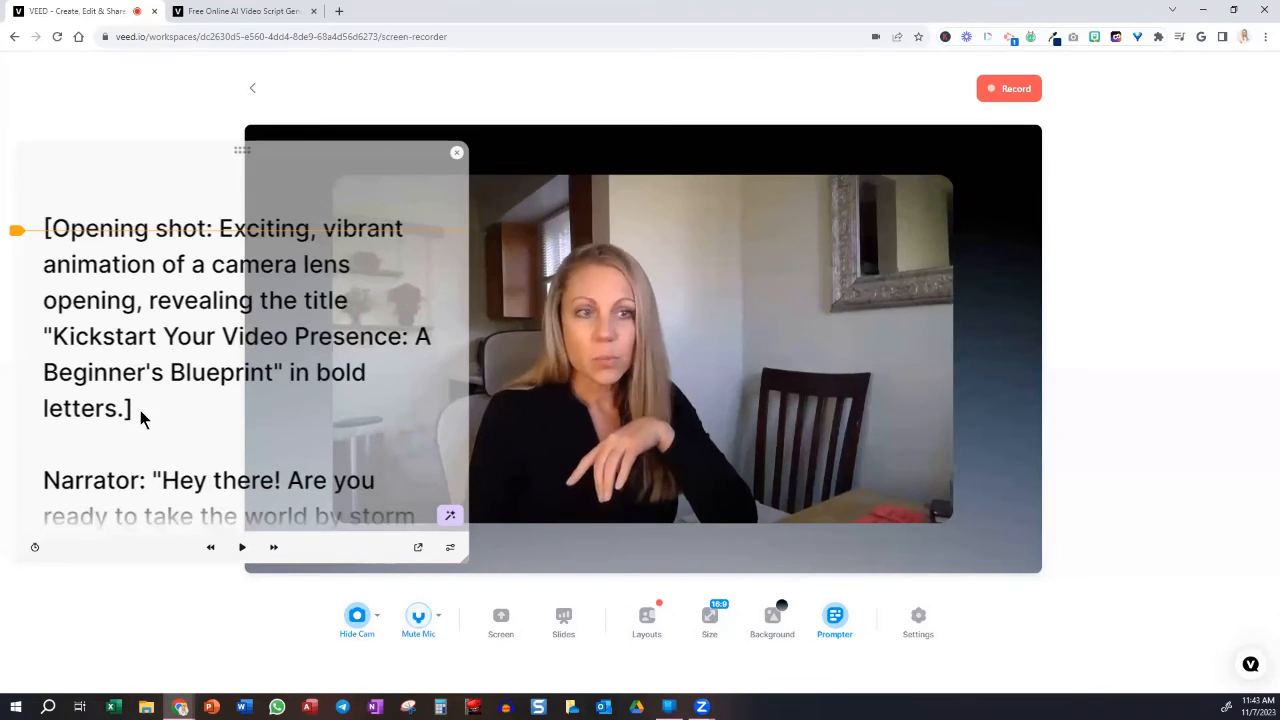
drag(138, 418, 46, 228)
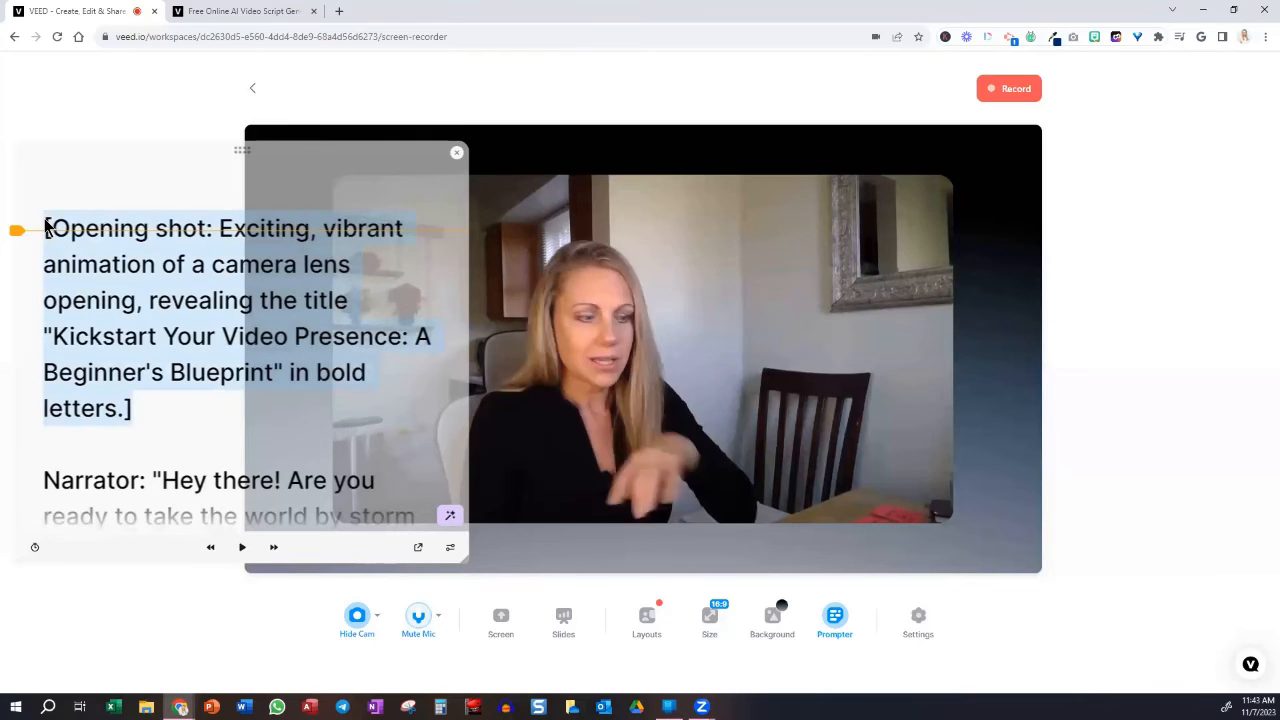
key(BackSpace)
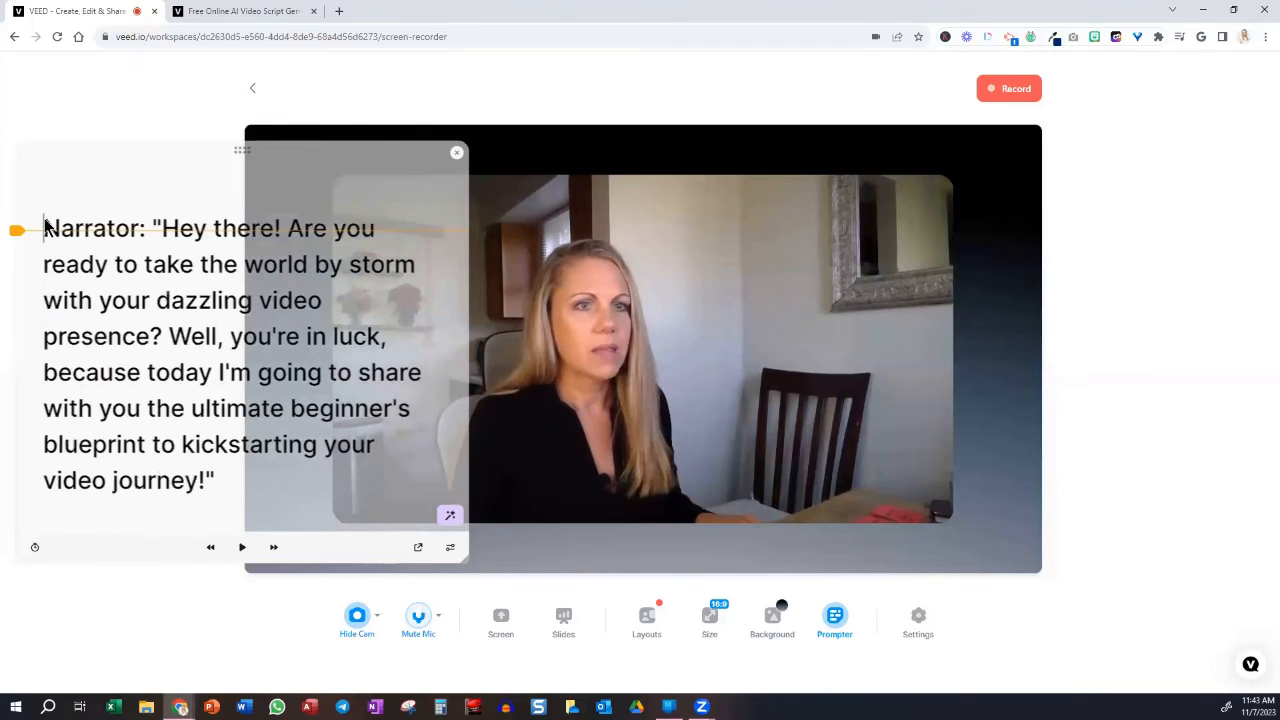
Delete the "Narrator:" label and the "Hey there!" greeting so the script begins with "Are you ready"
drag(46, 228, 154, 228)
key(BackSpace)
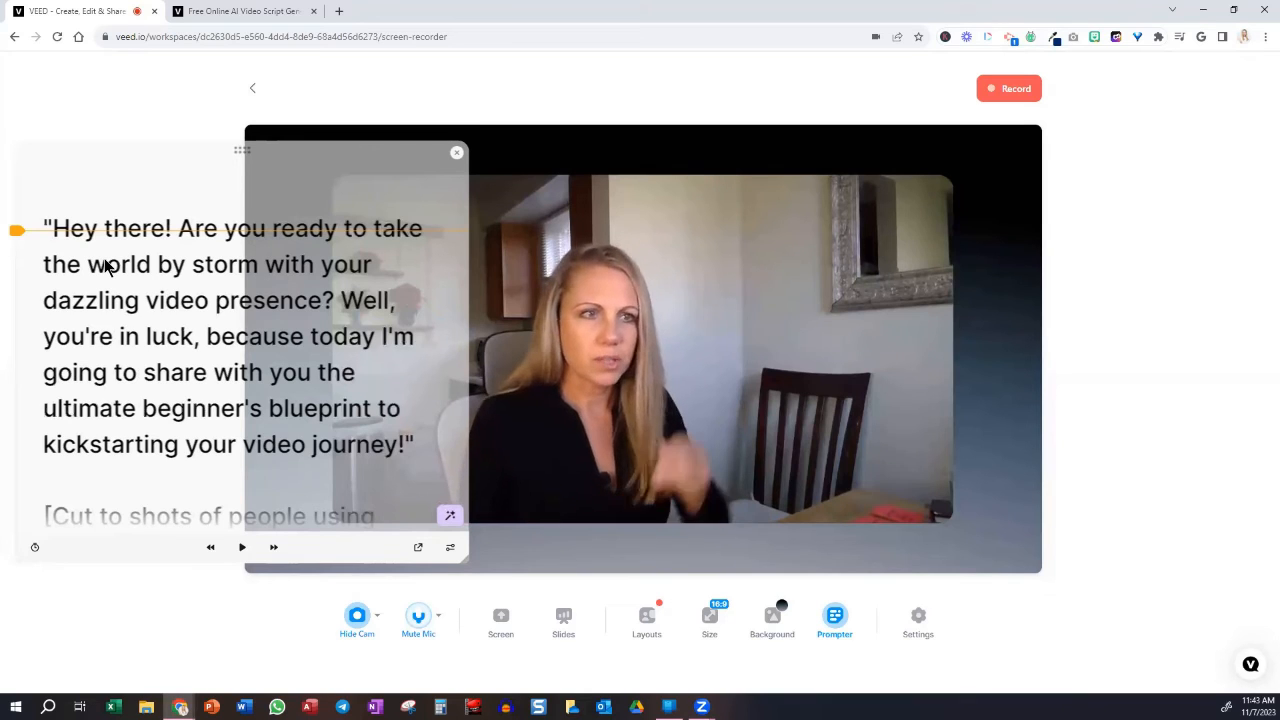
click(177, 229)
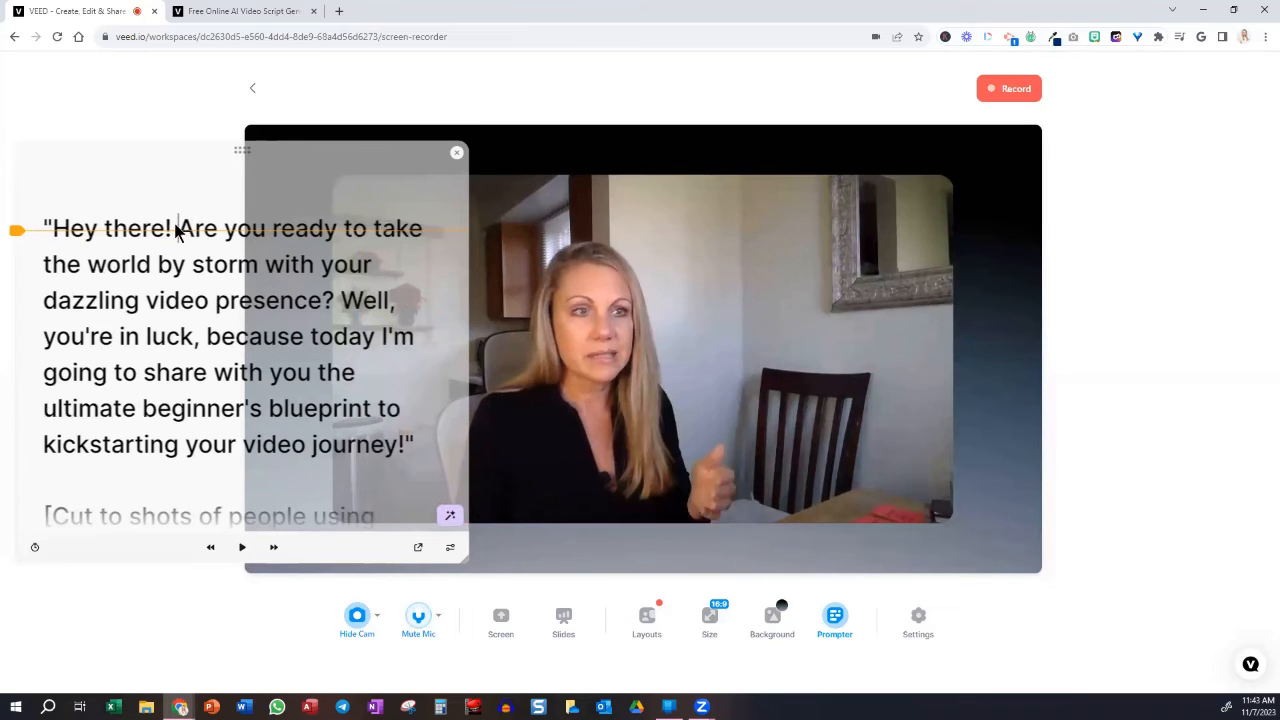
drag(177, 229, 46, 237)
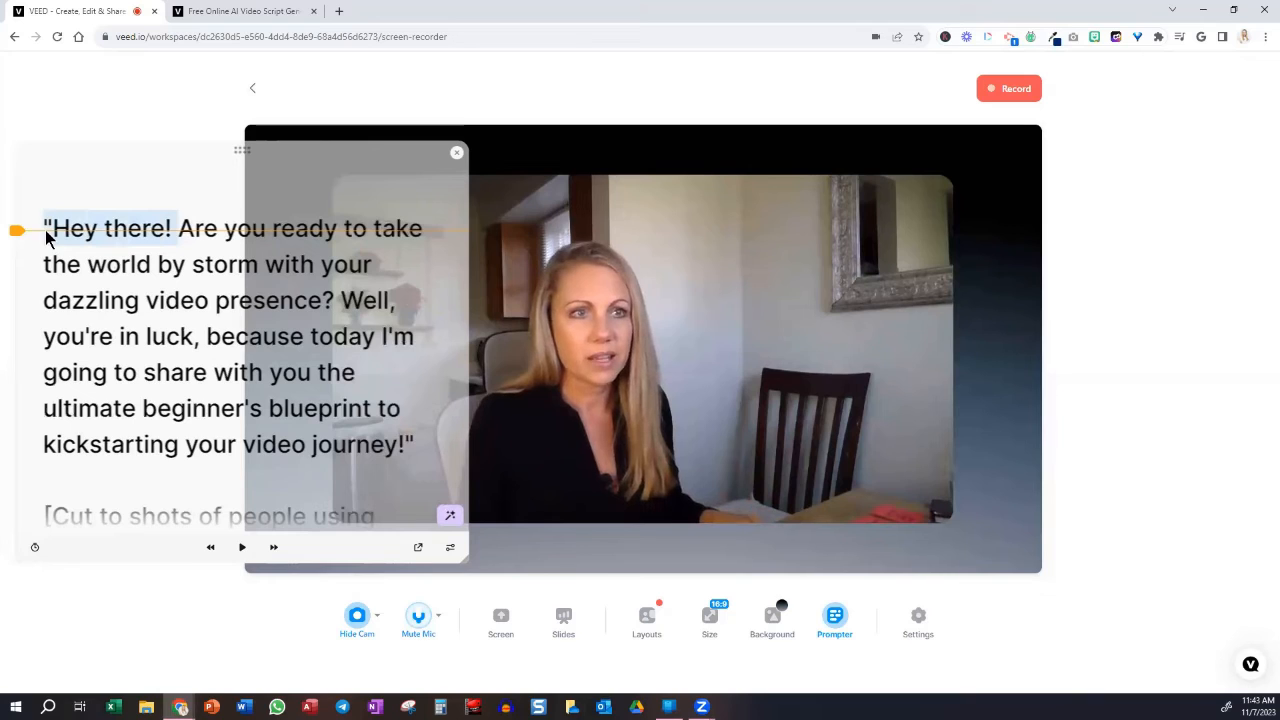
key(BackSpace)
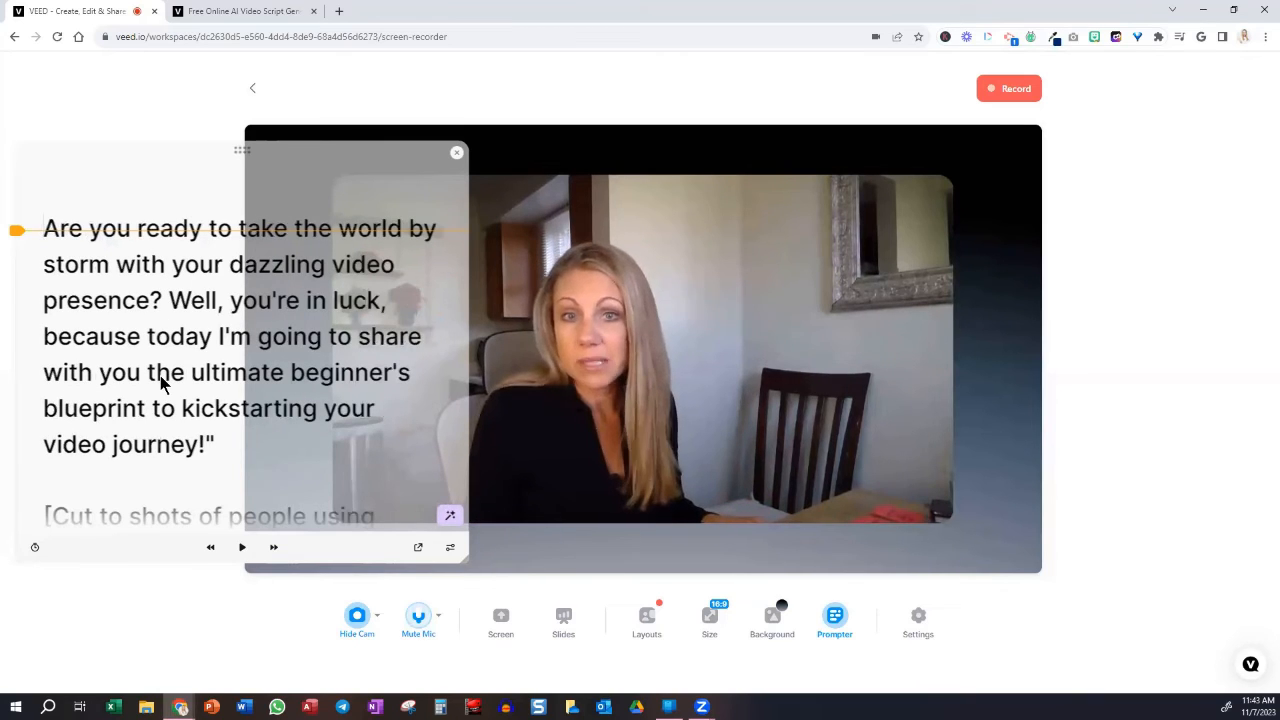
Delete the "[Cut to shots of people using different video platforms and cameras.]" direction and the "Narrator:" label that follows it
scroll(333, 418, down, 1)
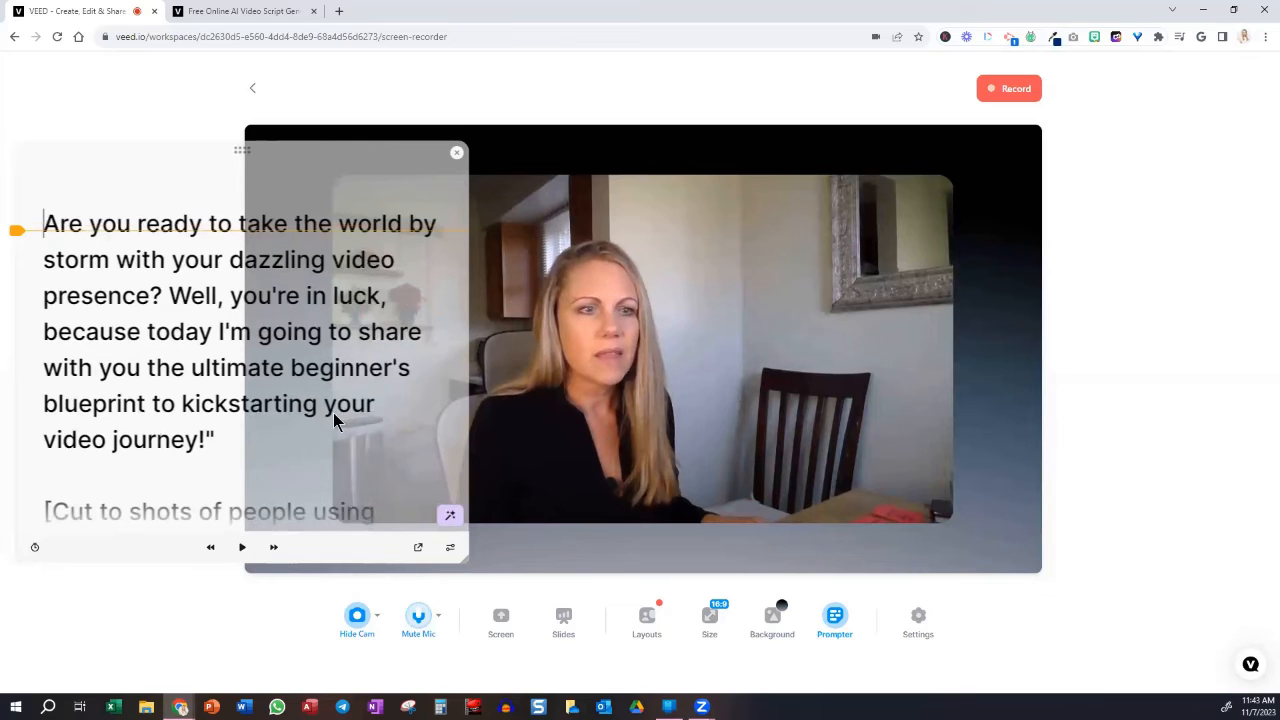
scroll(47, 245, down, 3)
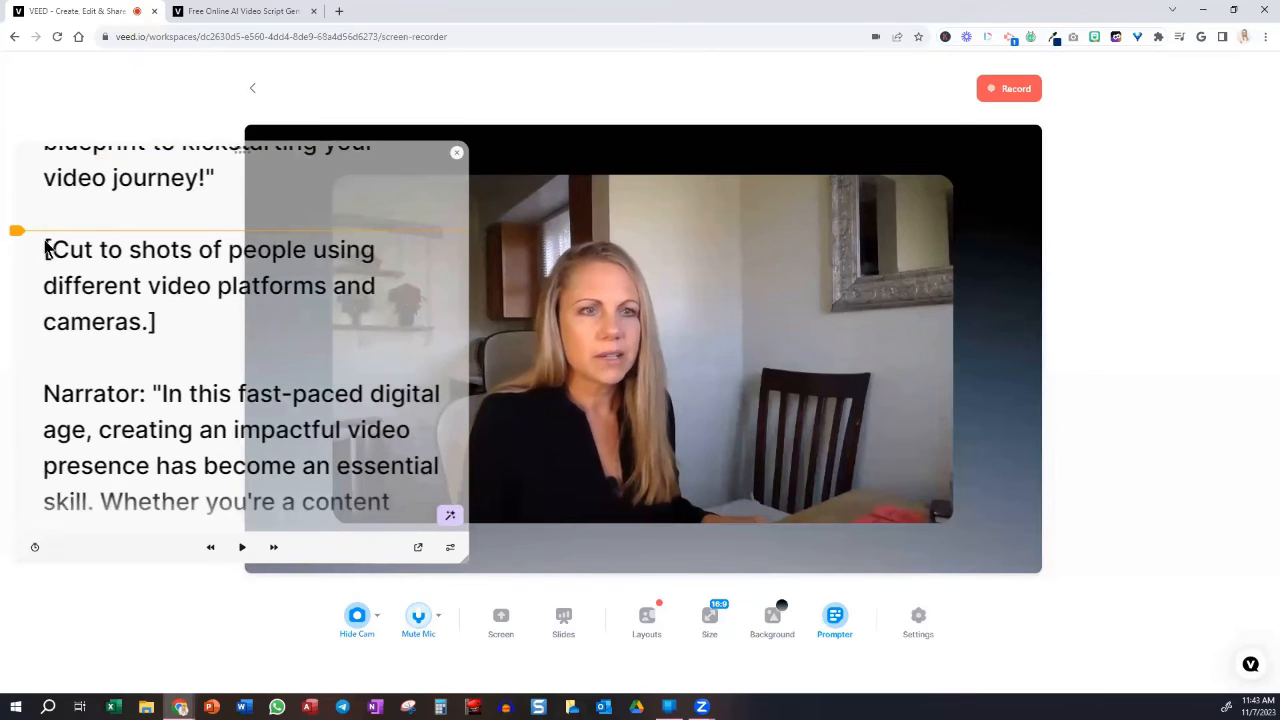
drag(47, 248, 163, 340)
key(BackSpace)
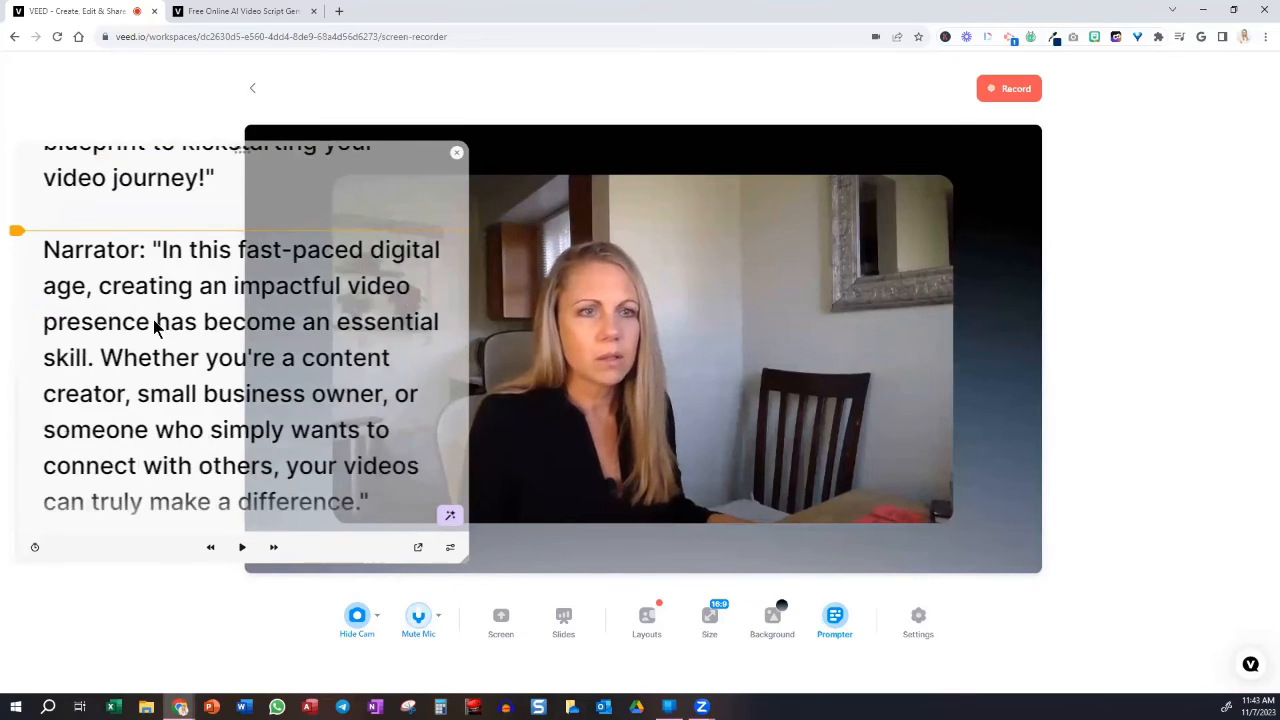
drag(152, 250, 40, 262)
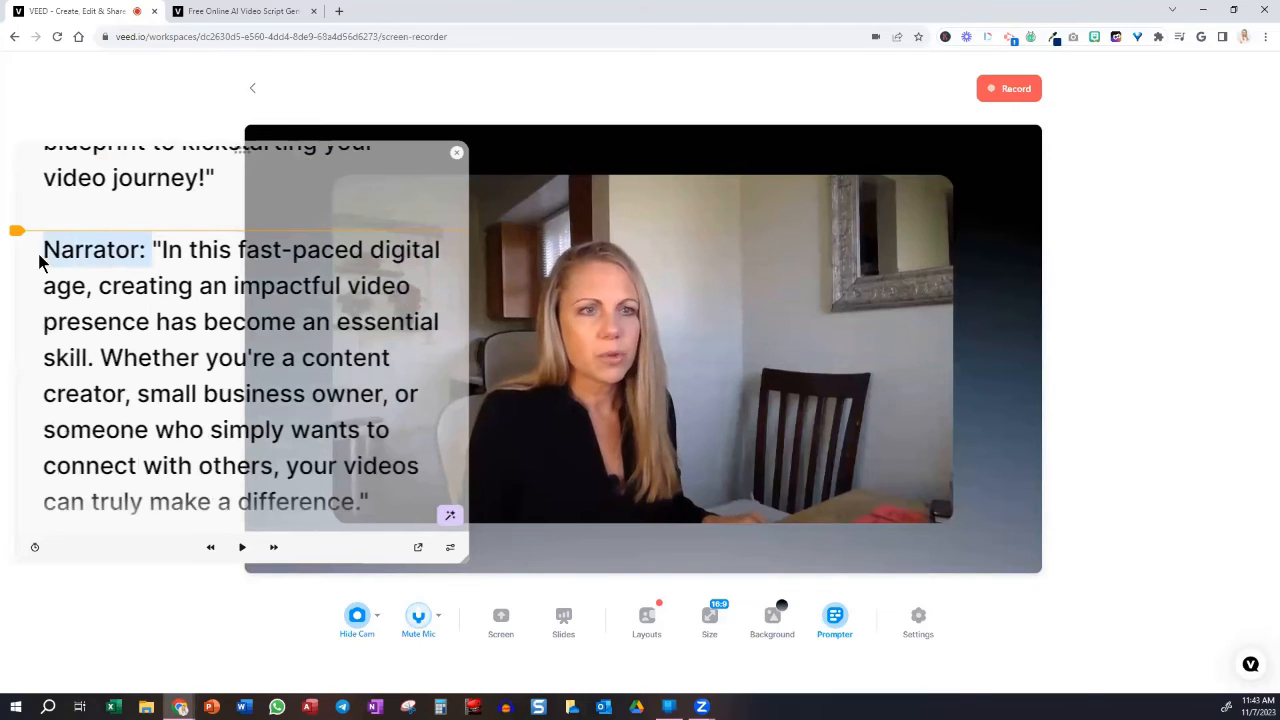
key(BackSpace)
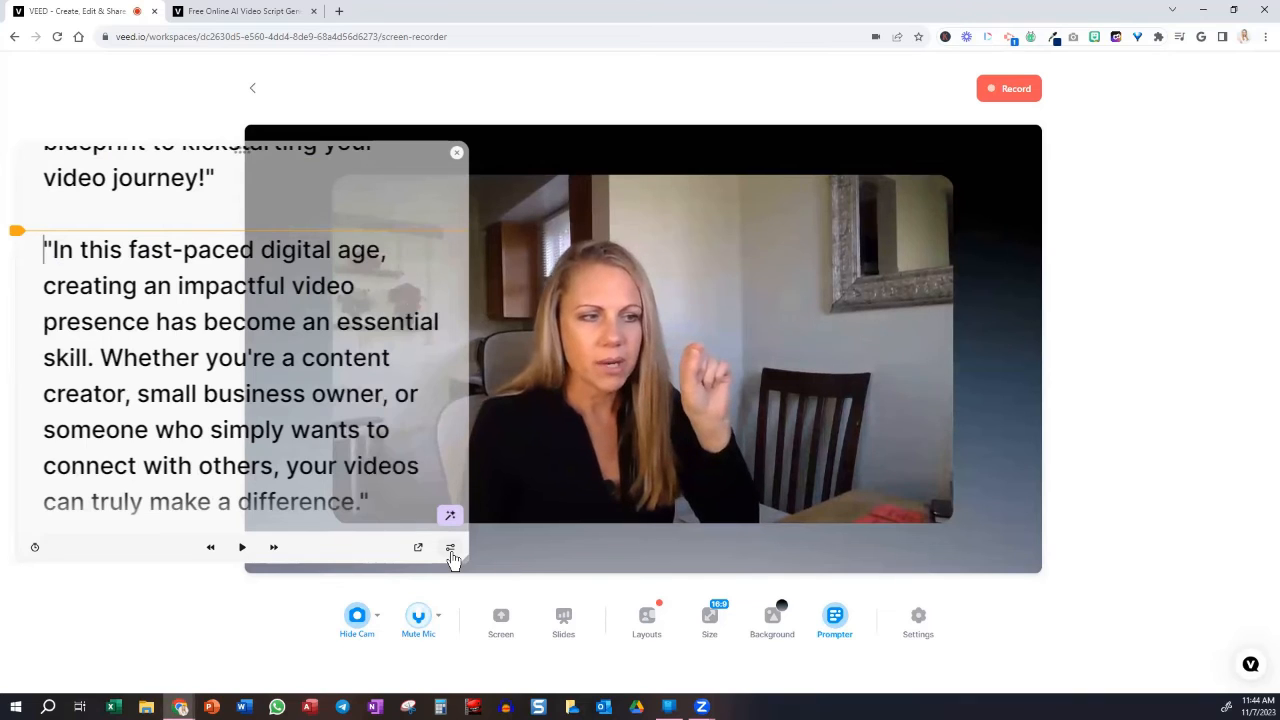
In the teleprompter settings, try a faster scrolling speed and set it to about 30% of its range
click(450, 550)
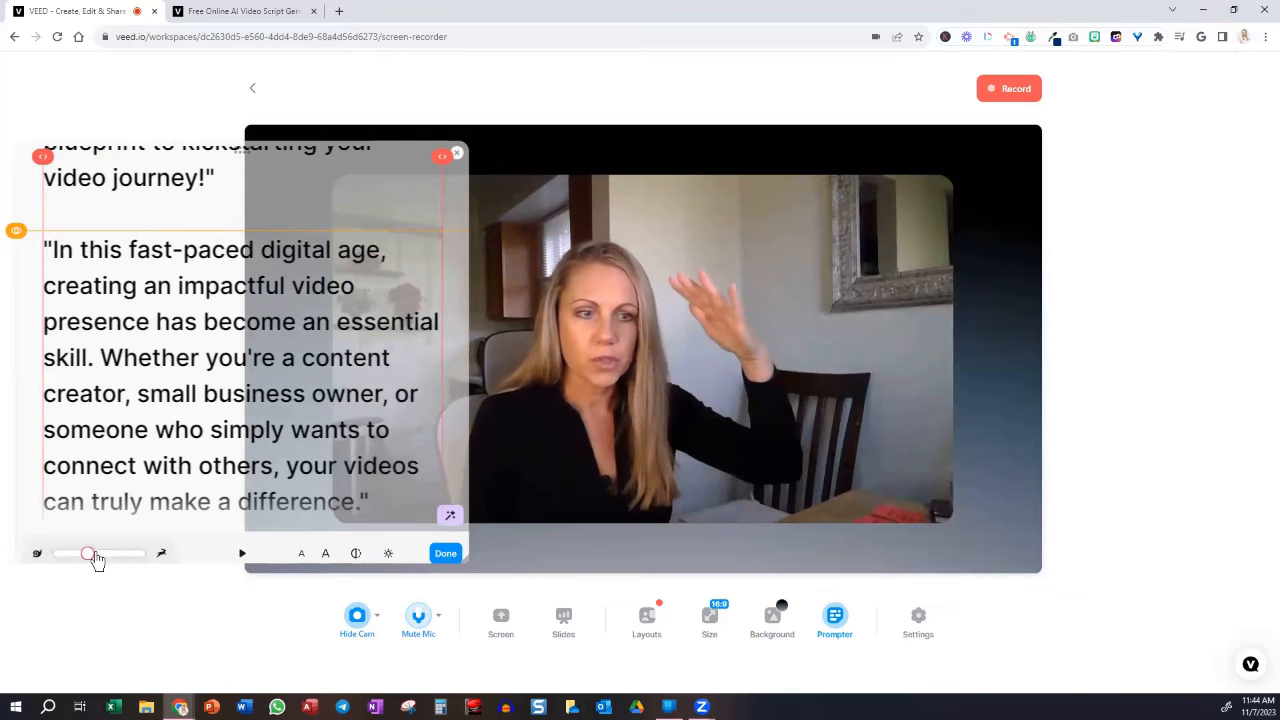
drag(87, 554, 132, 566)
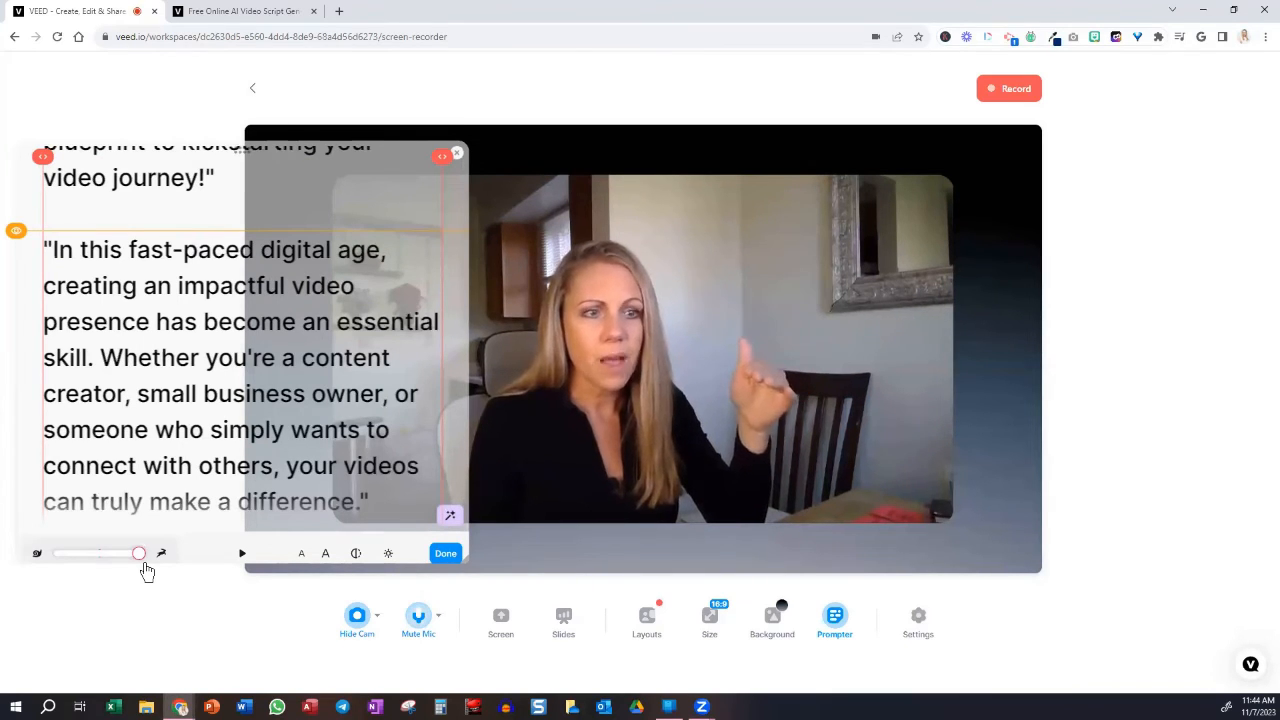
click(103, 566)
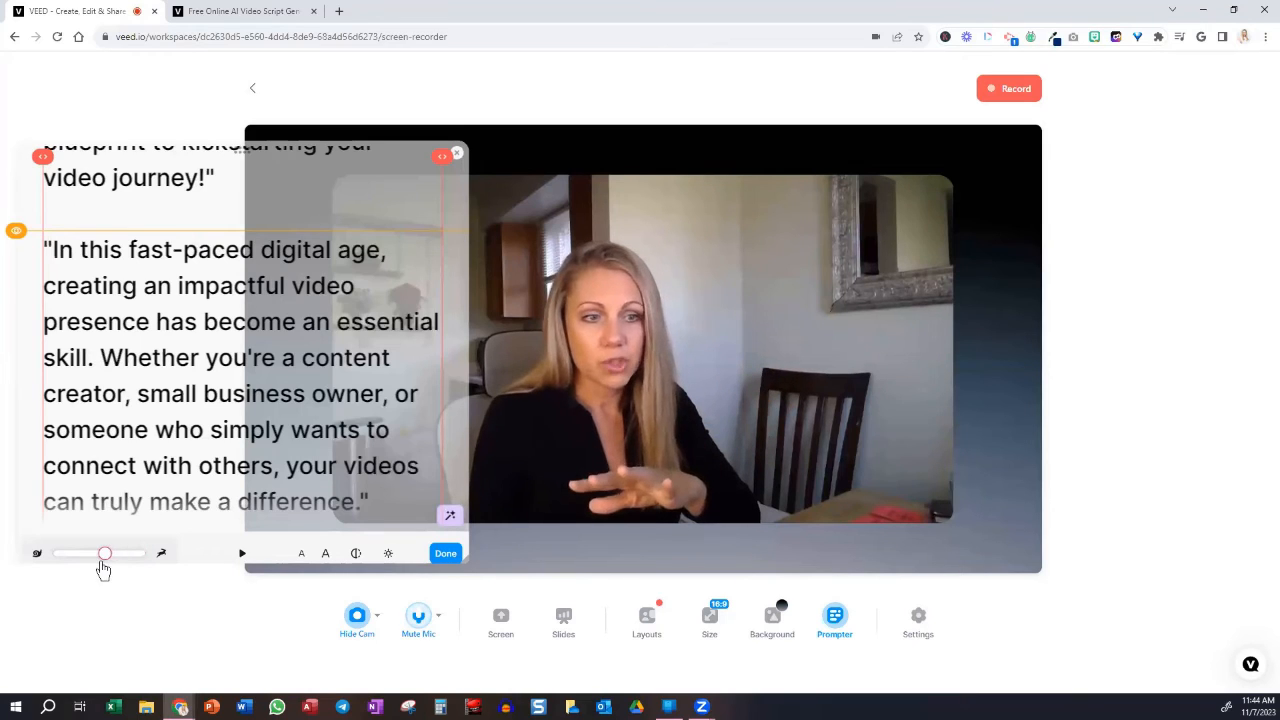
drag(103, 569, 81, 569)
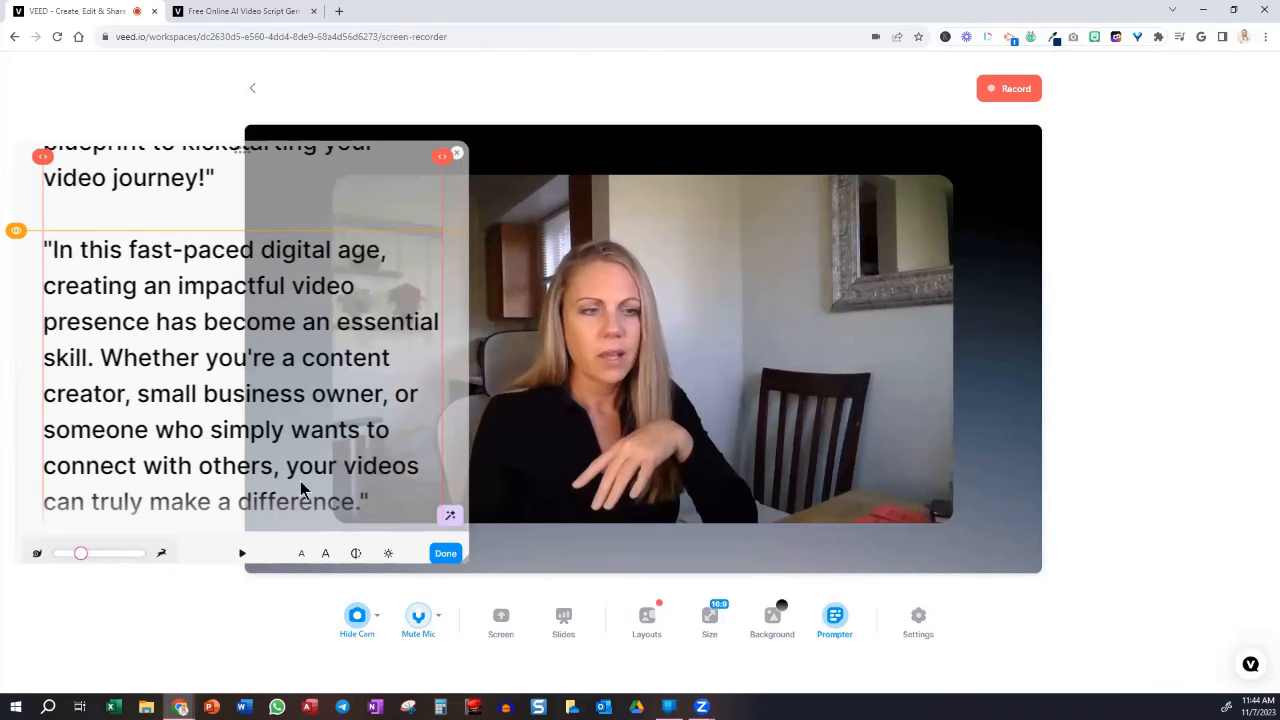
Try smaller and larger teleprompter text, and settle on a text size slightly larger than the original
click(304, 555)
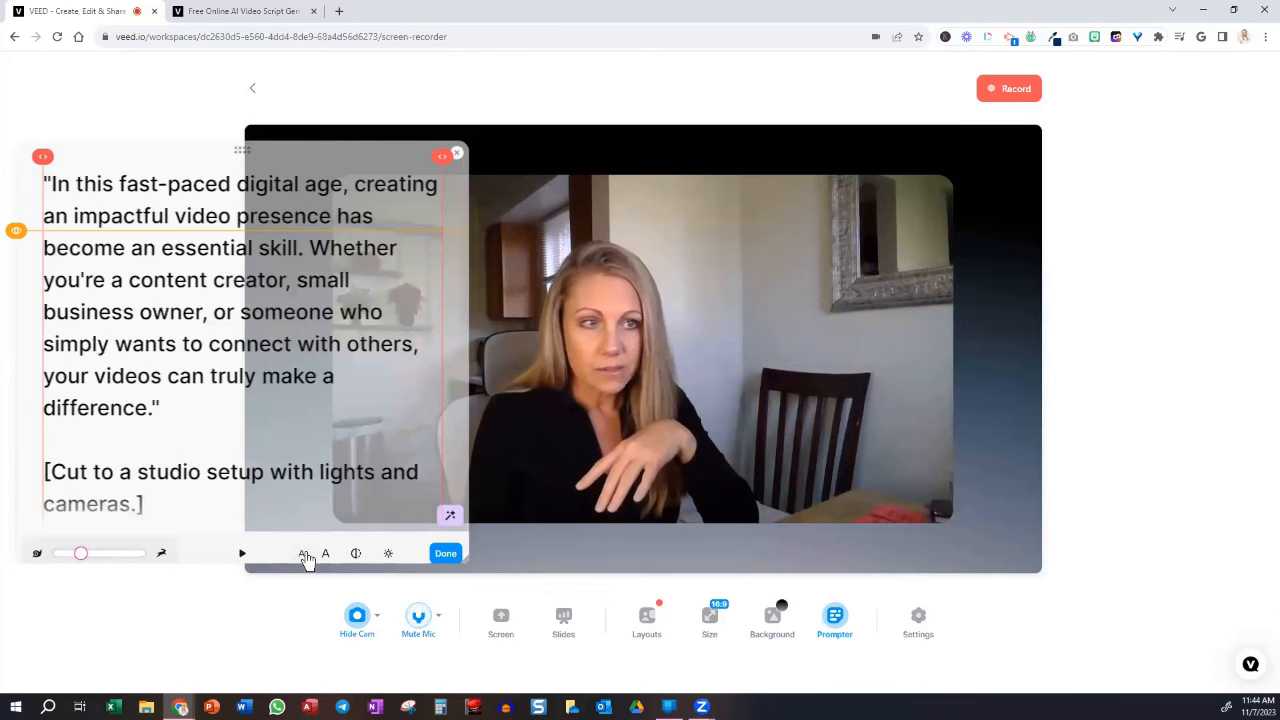
click(304, 555)
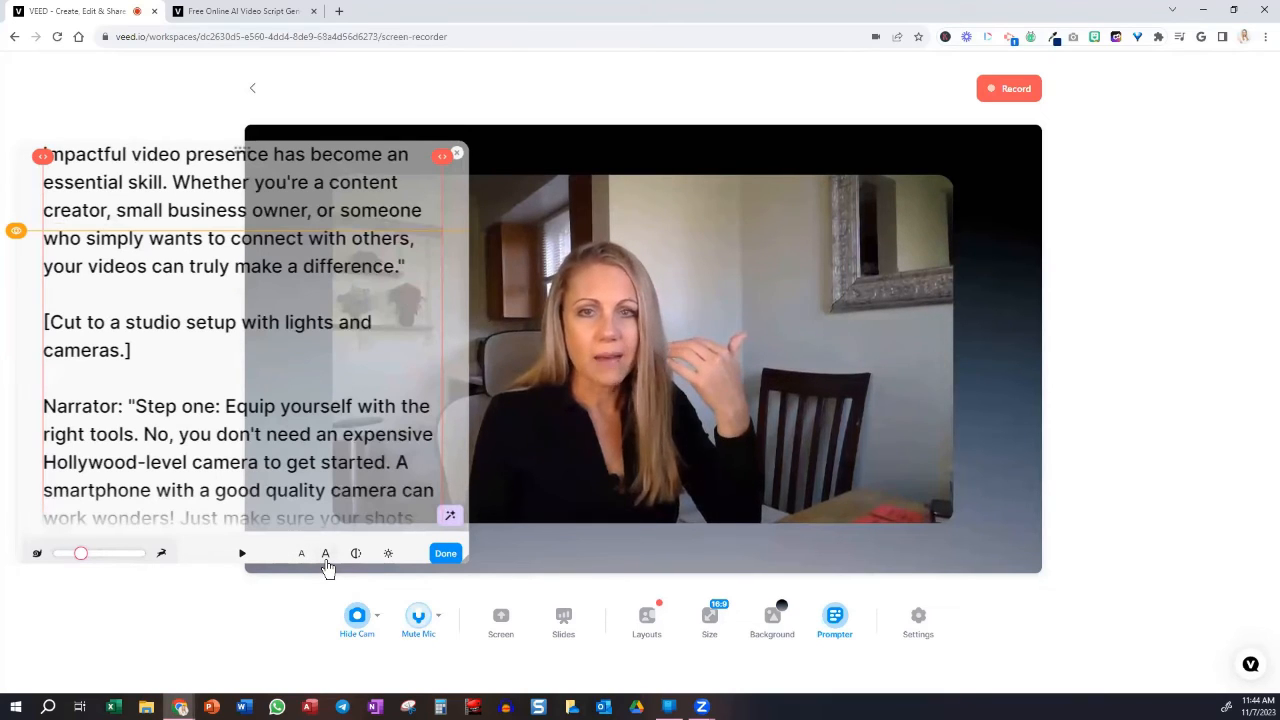
click(325, 560)
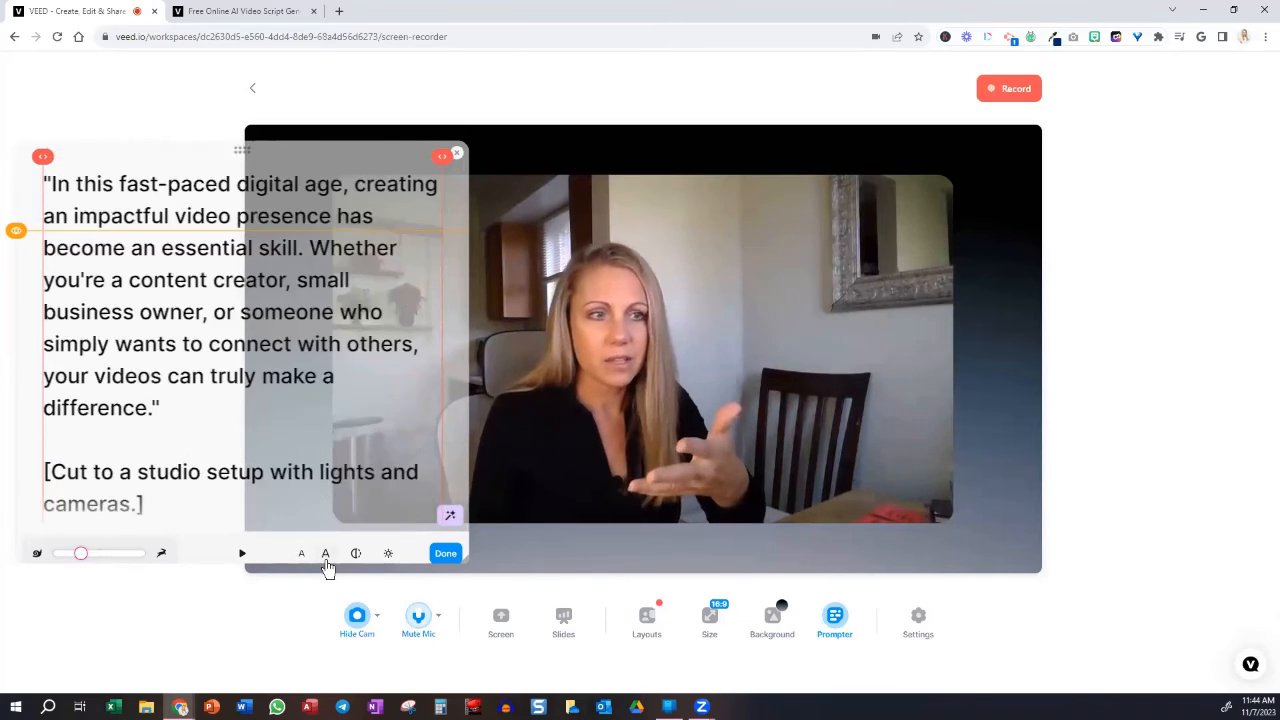
click(325, 560)
click(325, 560)
click(325, 560)
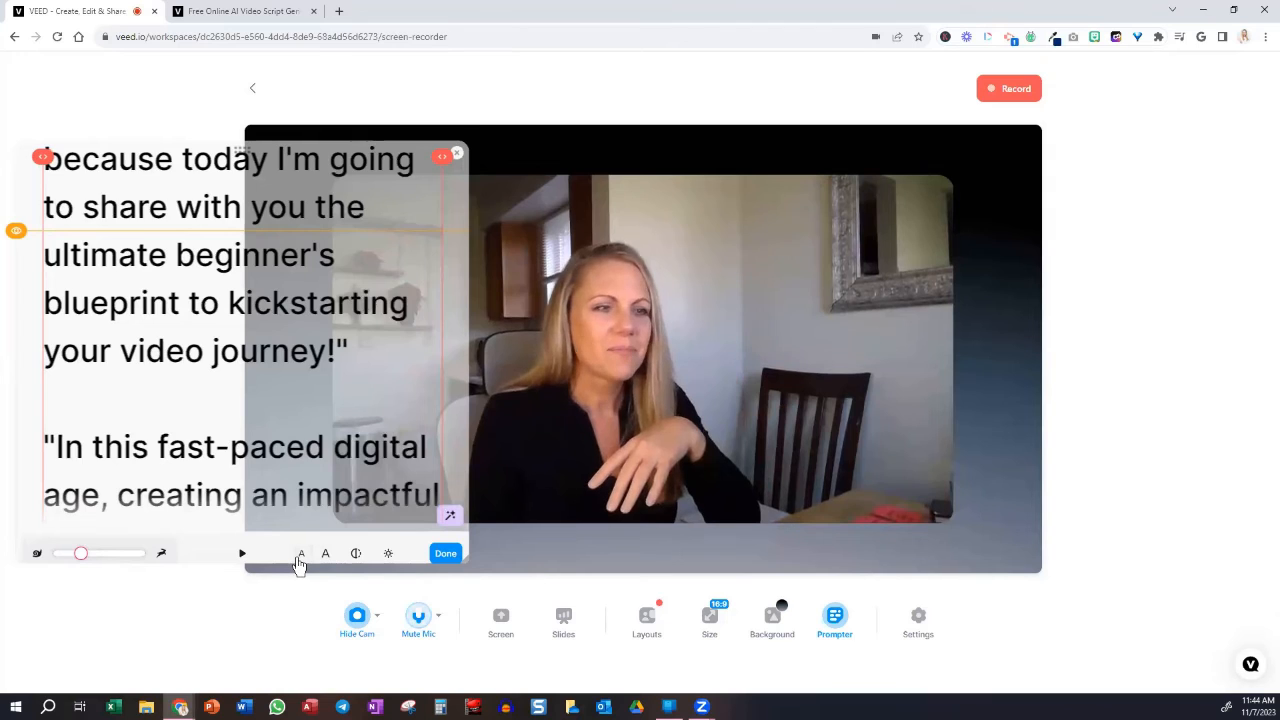
click(300, 556)
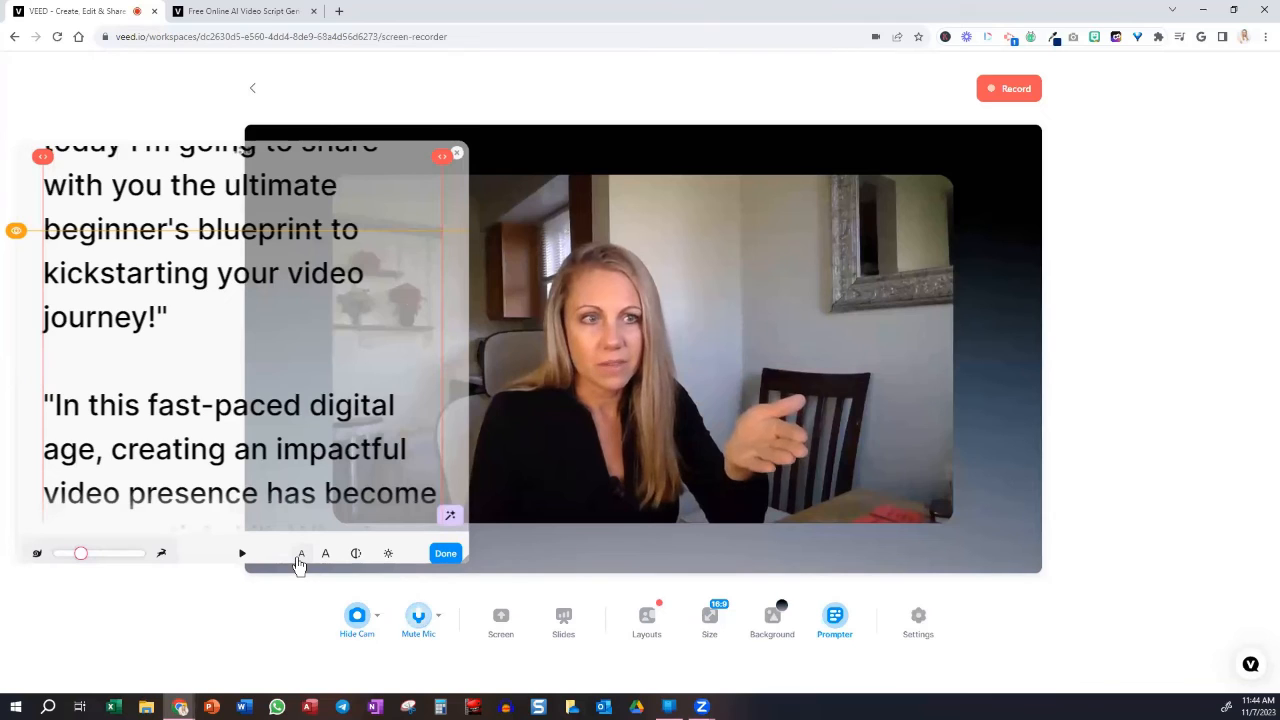
Try the teleprompter's more transparent background and its dark theme, restoring the original look after each
click(356, 563)
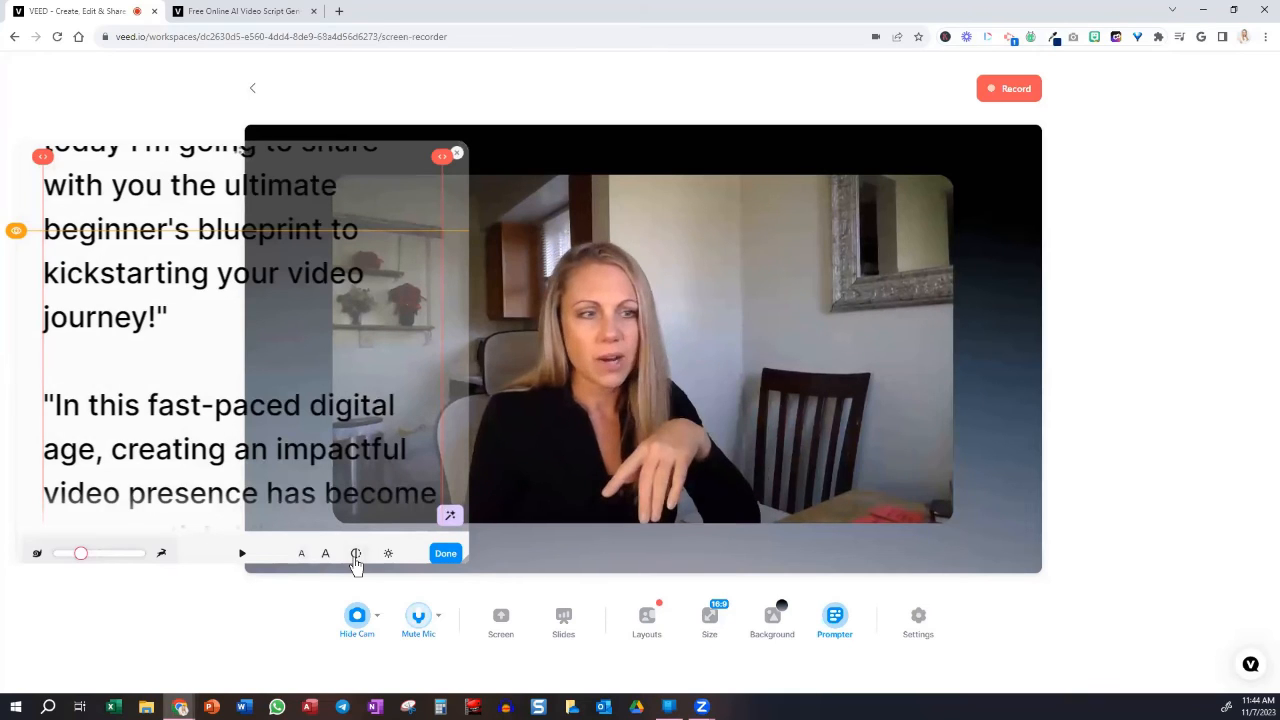
click(356, 563)
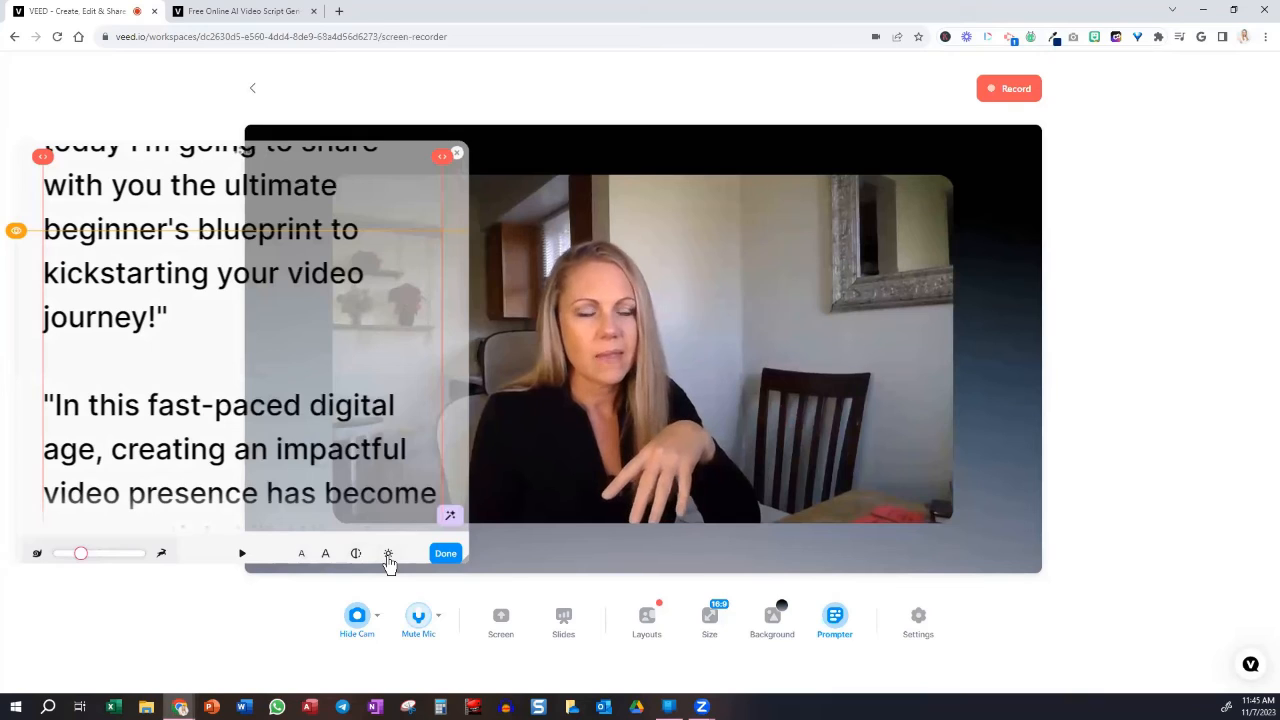
click(388, 560)
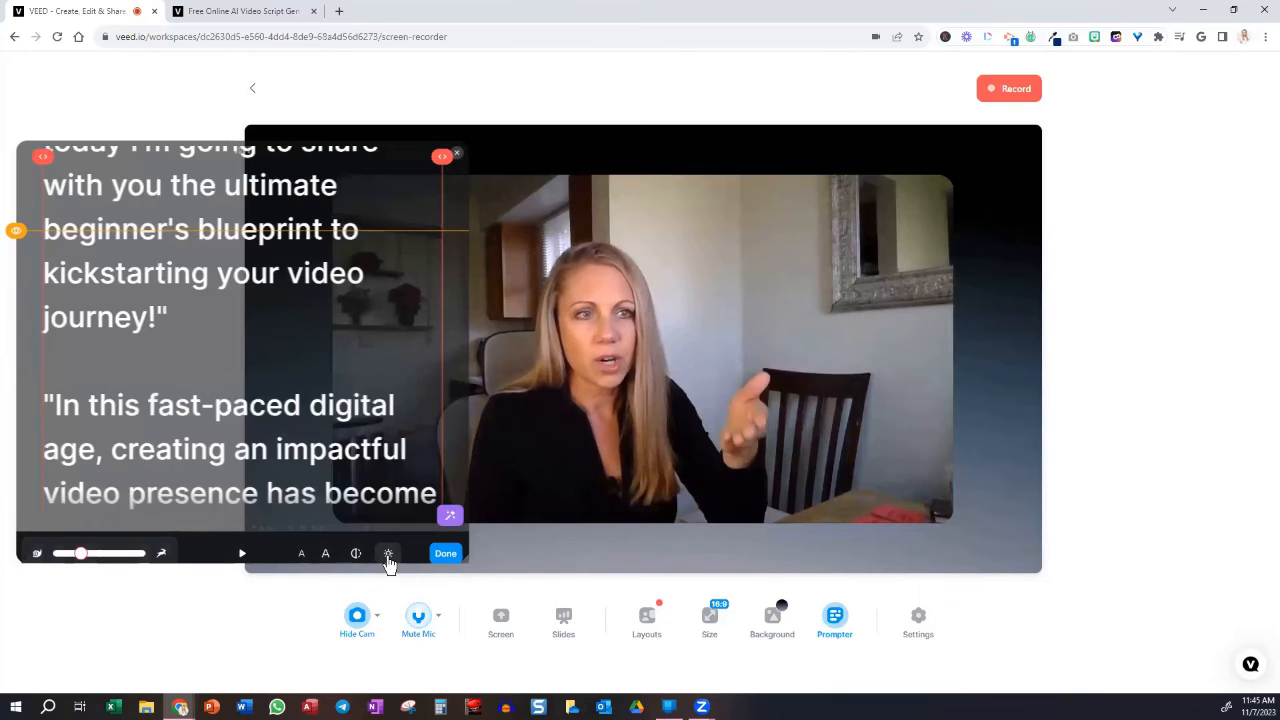
click(388, 560)
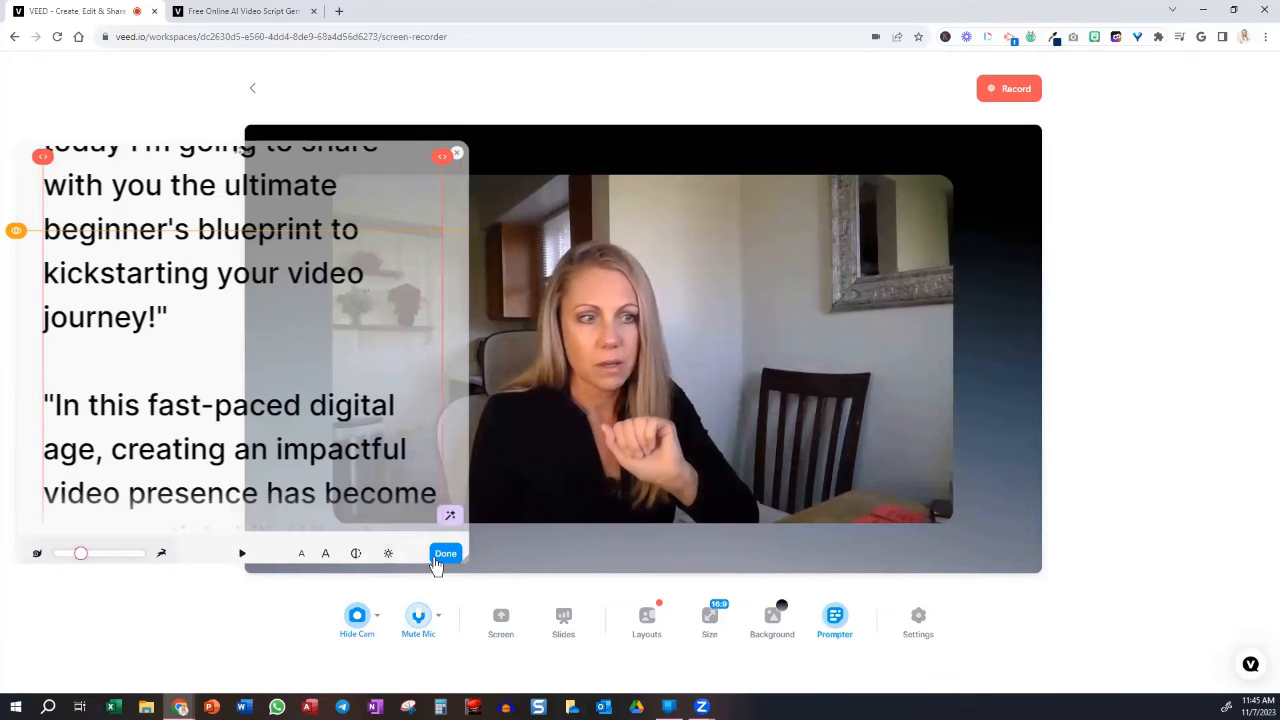
Finish the teleprompter settings and open the teleprompter in its own separate window
click(437, 563)
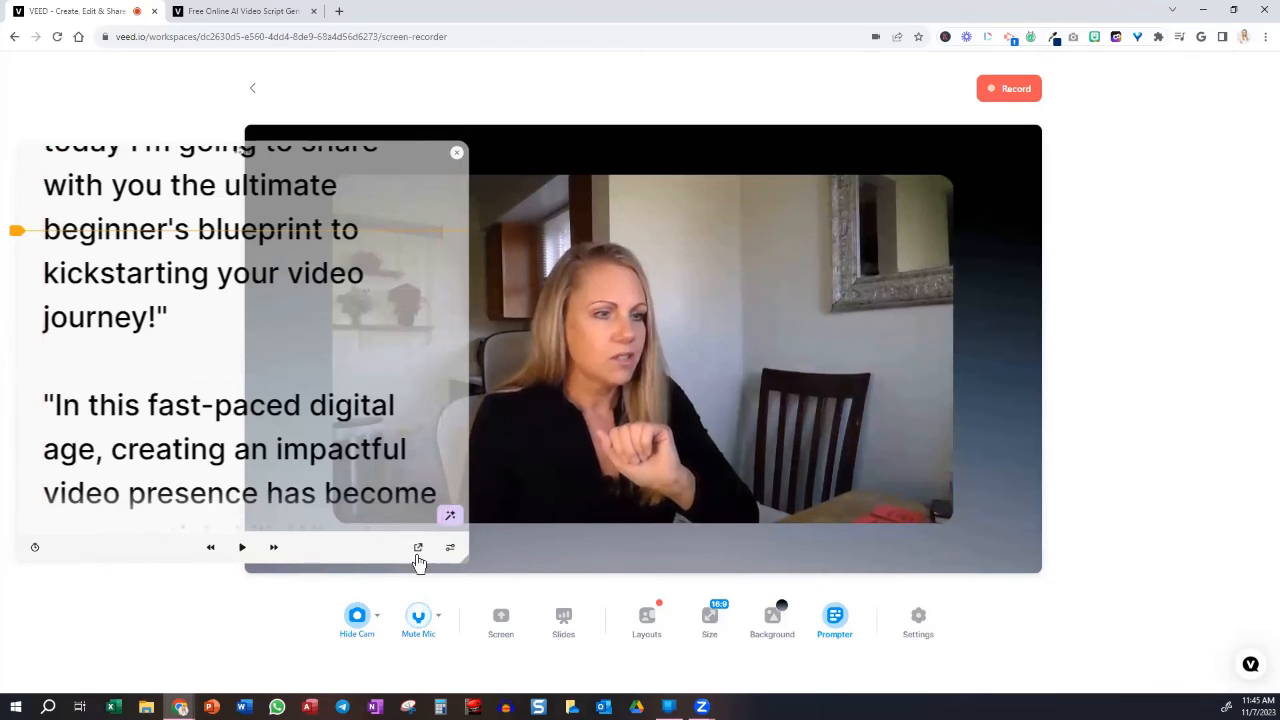
click(418, 549)
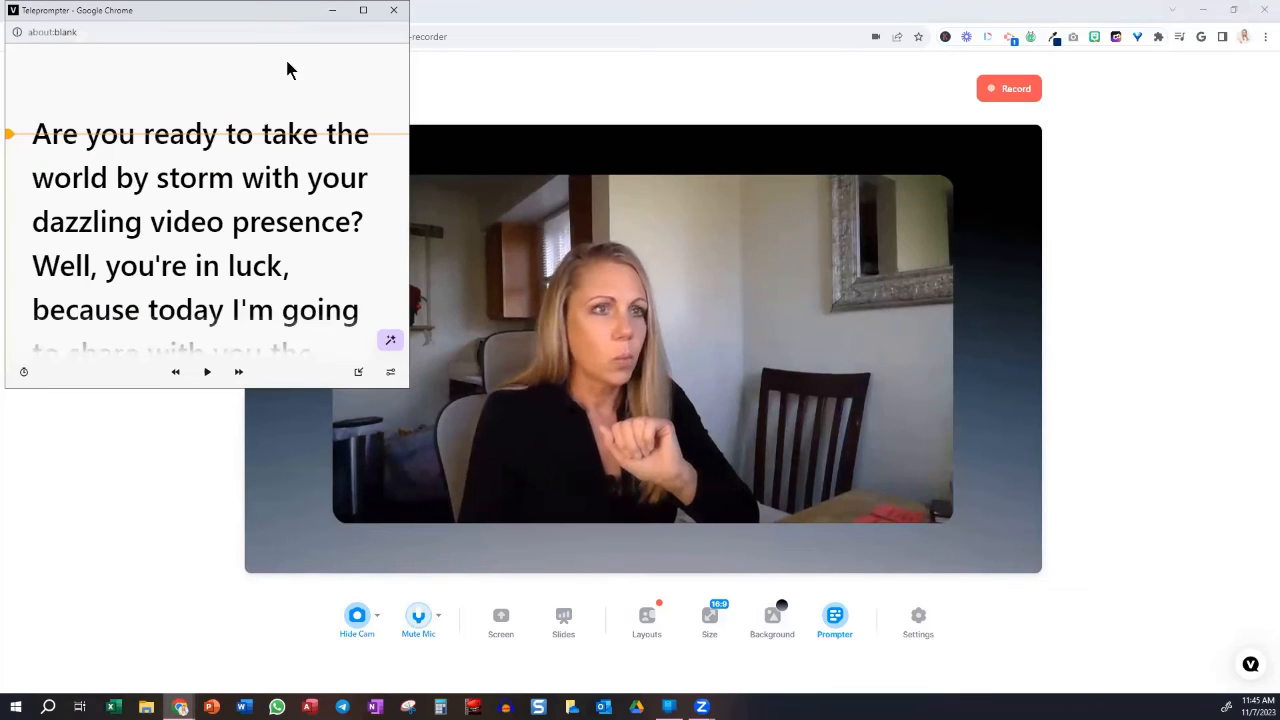
Start the camera recording and scroll the teleprompter script from its beginning, pausing at the paragraph starting "In this fast-paced digital age"
click(300, 120)
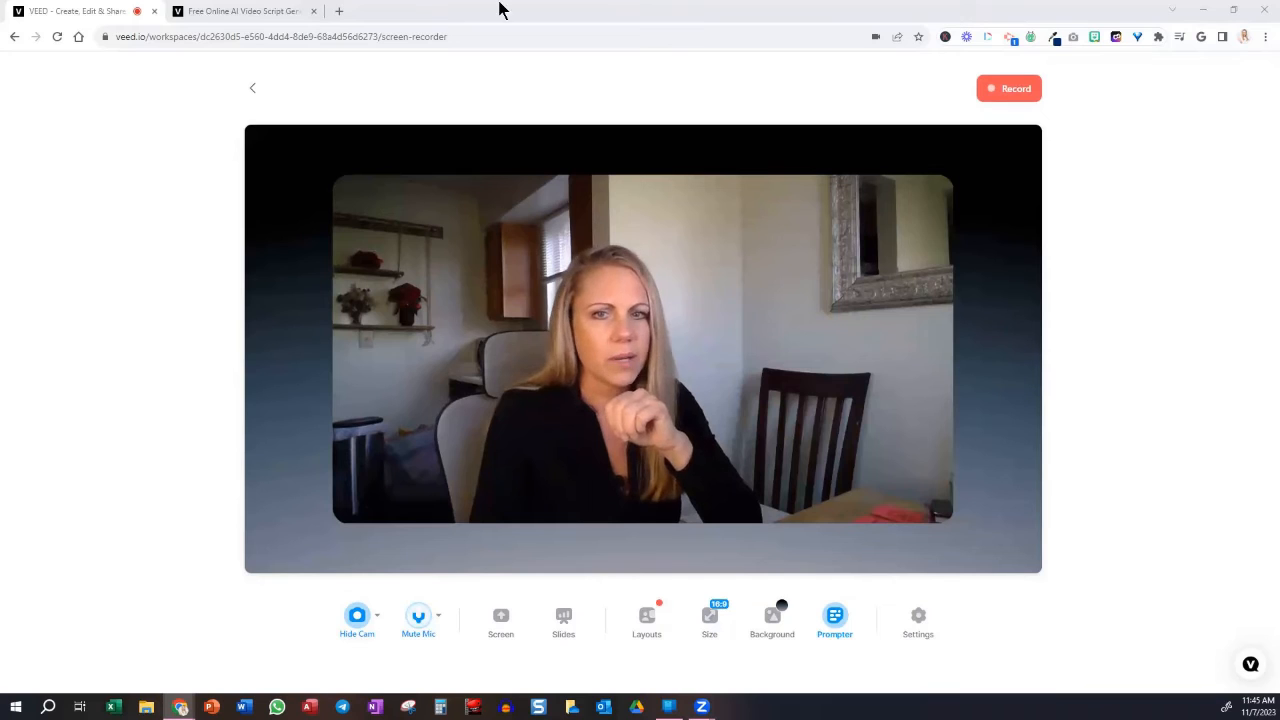
click(1011, 92)
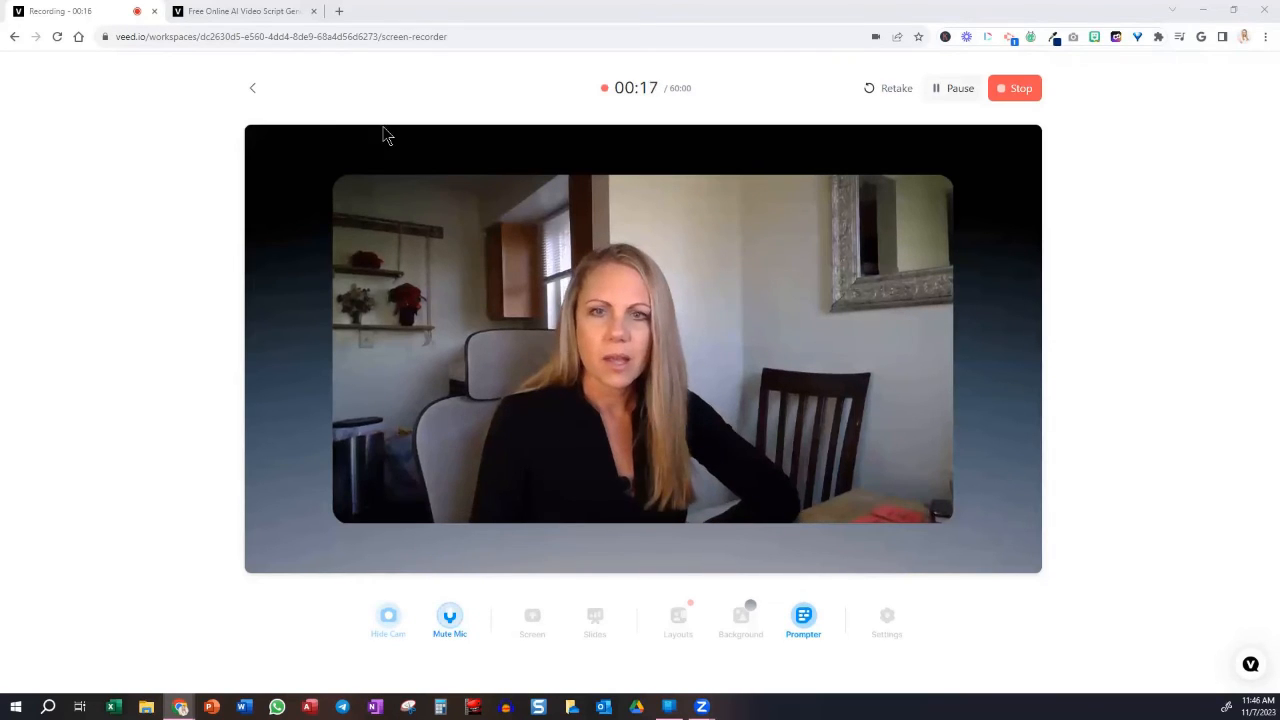
click(470, 344)
scroll(472, 344, up, 6)
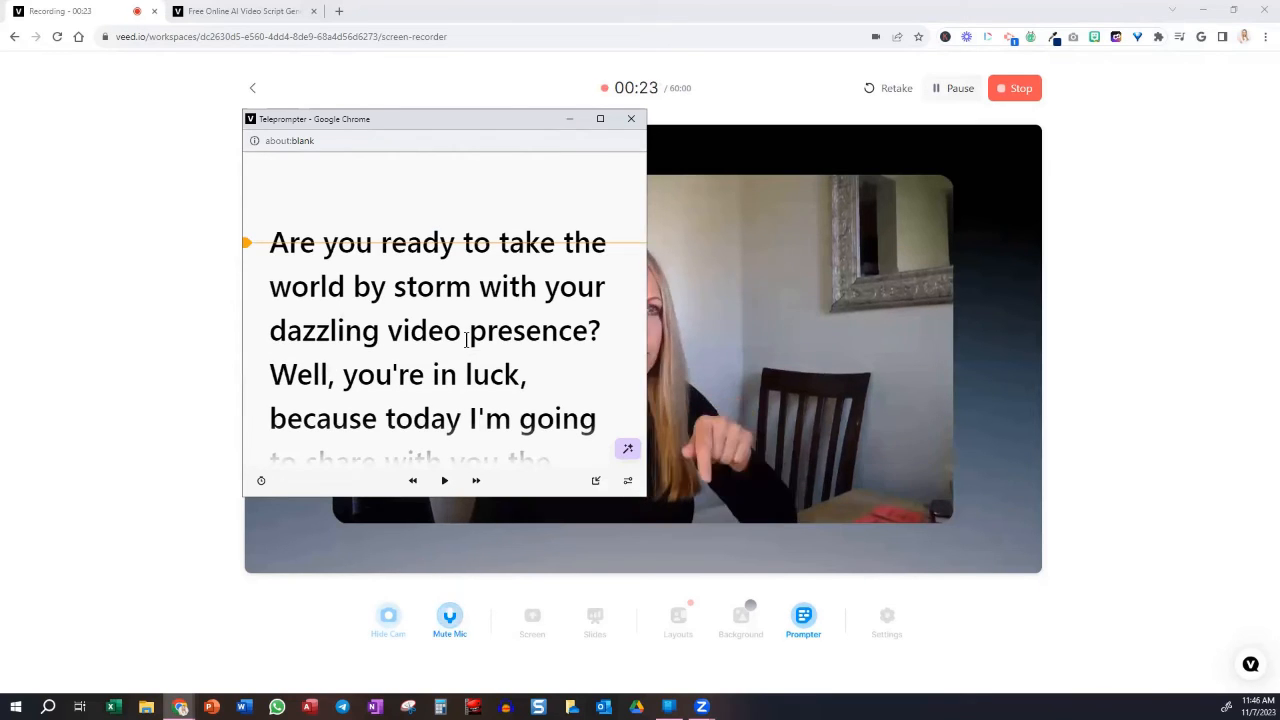
click(445, 481)
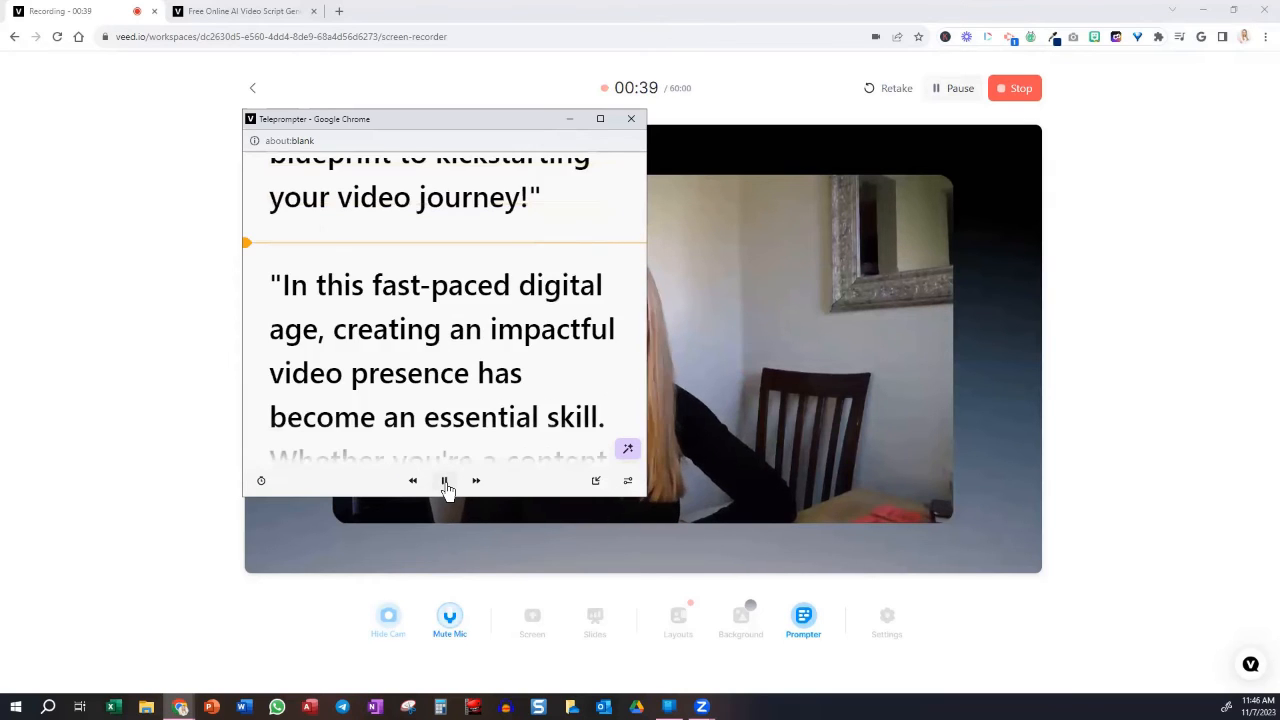
click(445, 481)
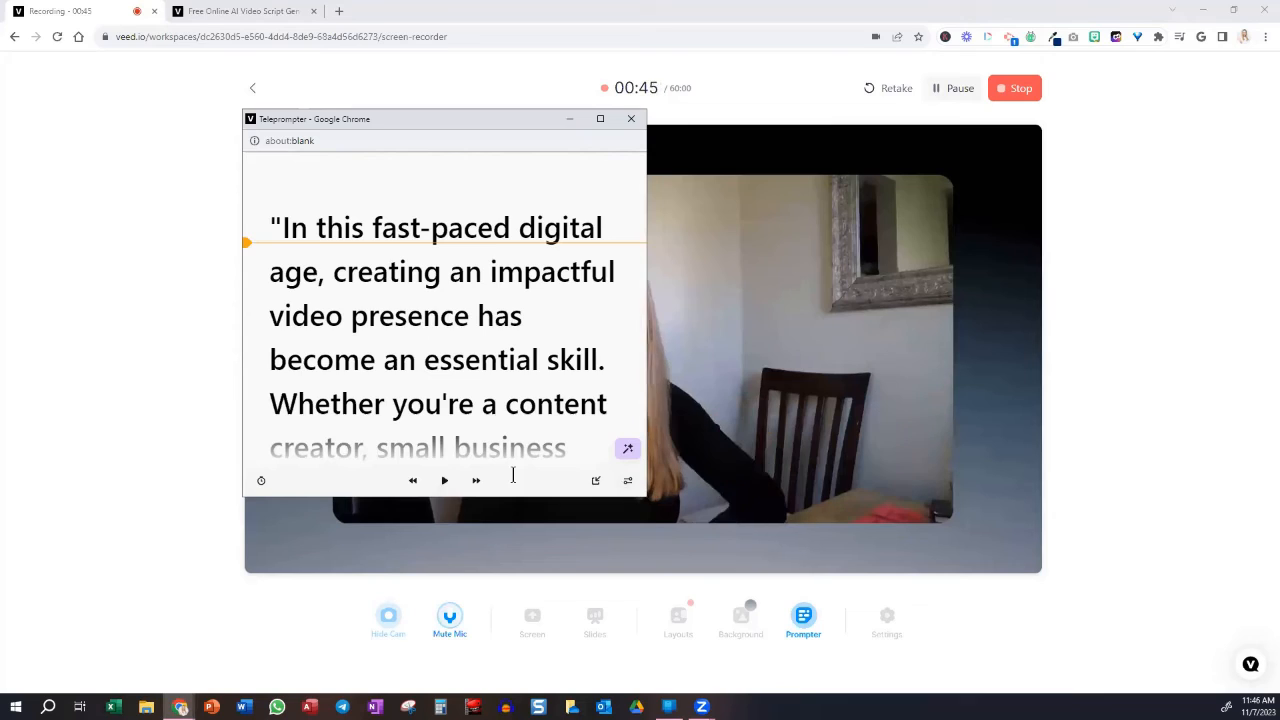
Raise the teleprompter's scrolling speed to about half of its range and resume scrolling, pausing at "[Cut to a studio setup with lights and cameras.]"
click(628, 481)
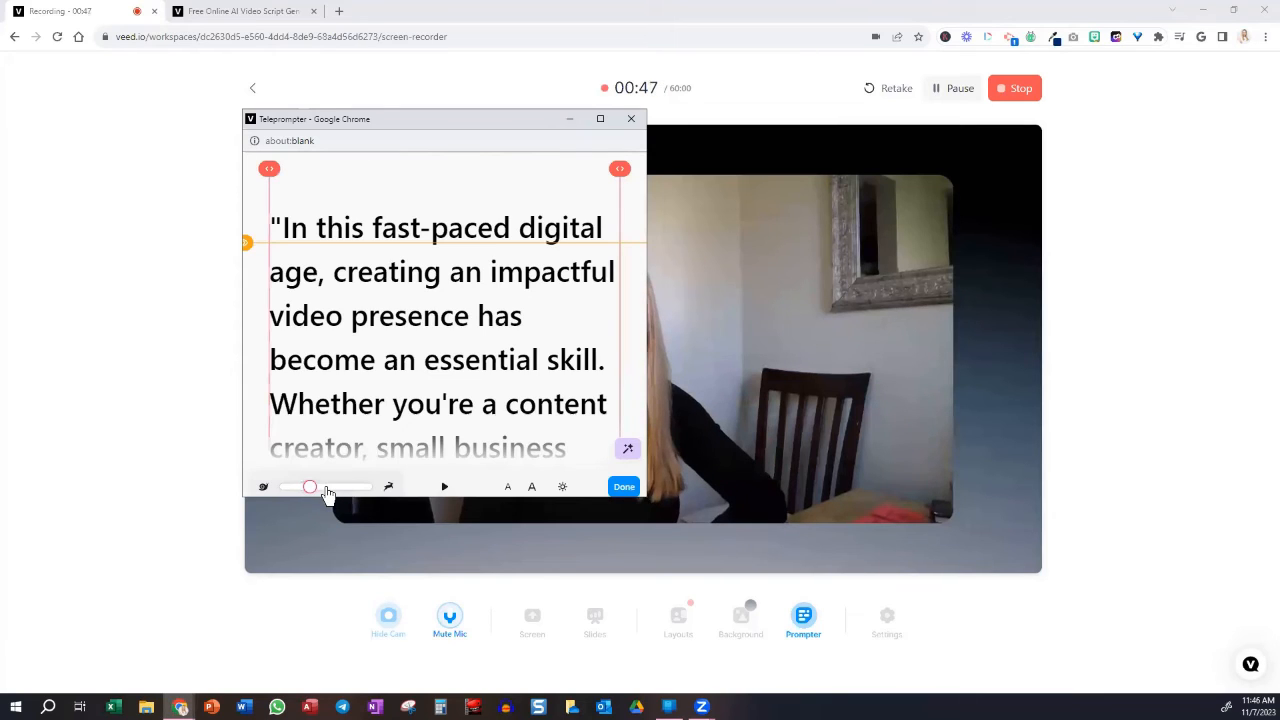
click(327, 487)
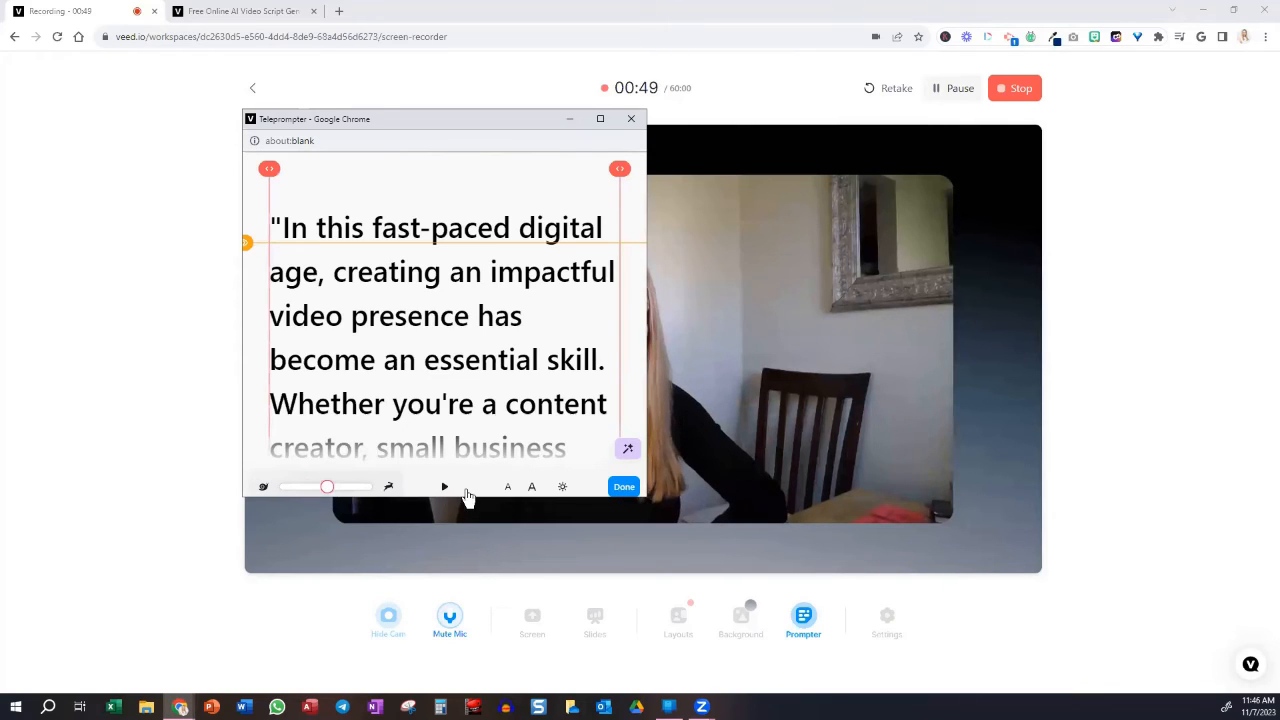
click(445, 489)
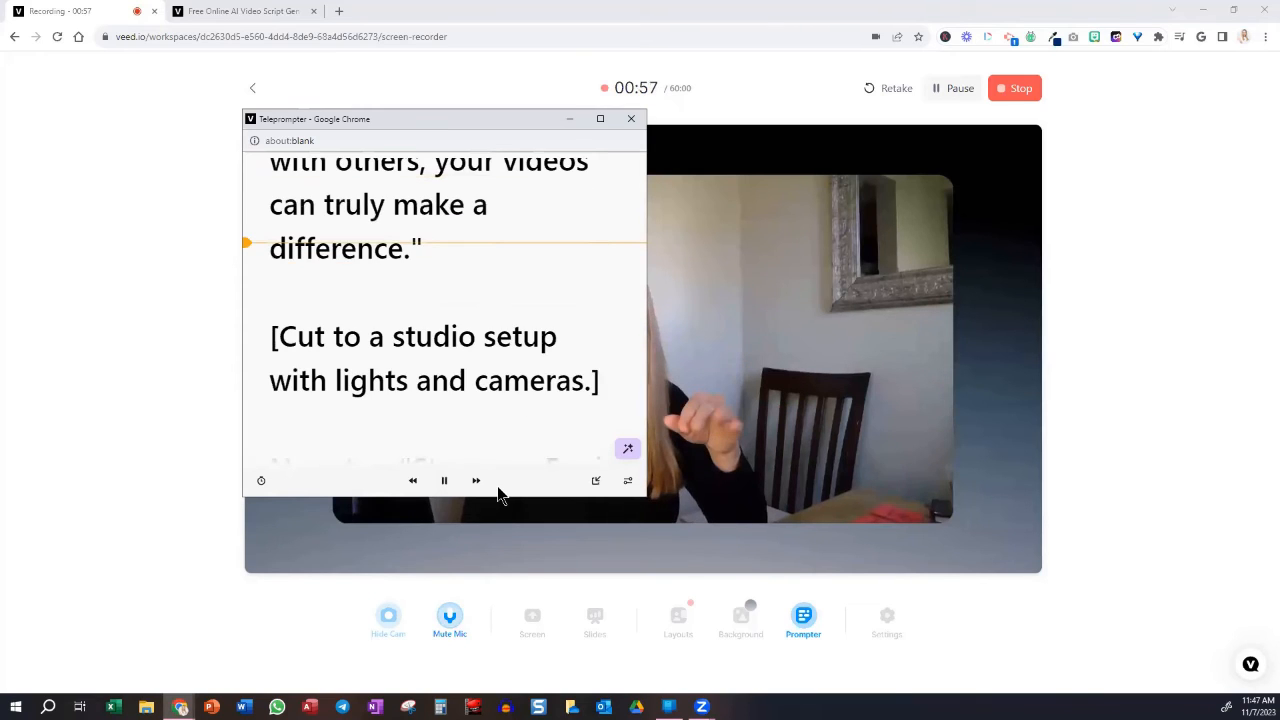
click(445, 484)
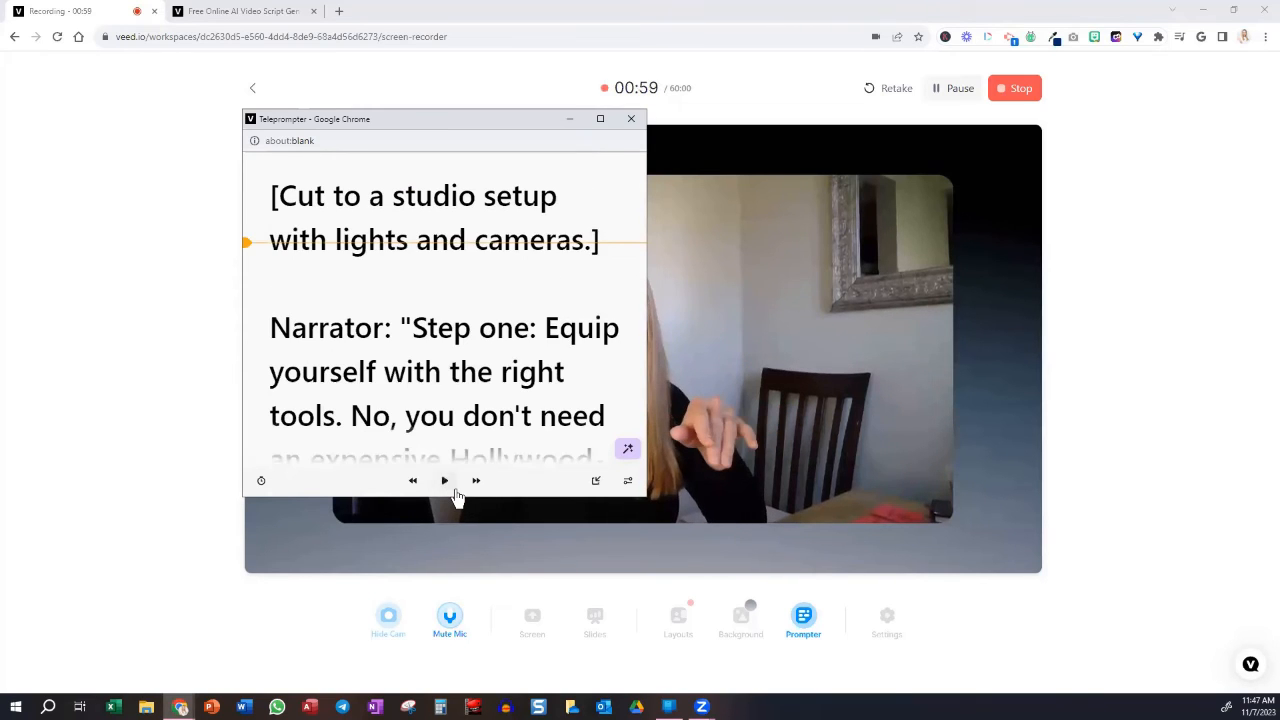
Stop the camera recording and open the finished clip in the video editor
click(1000, 92)
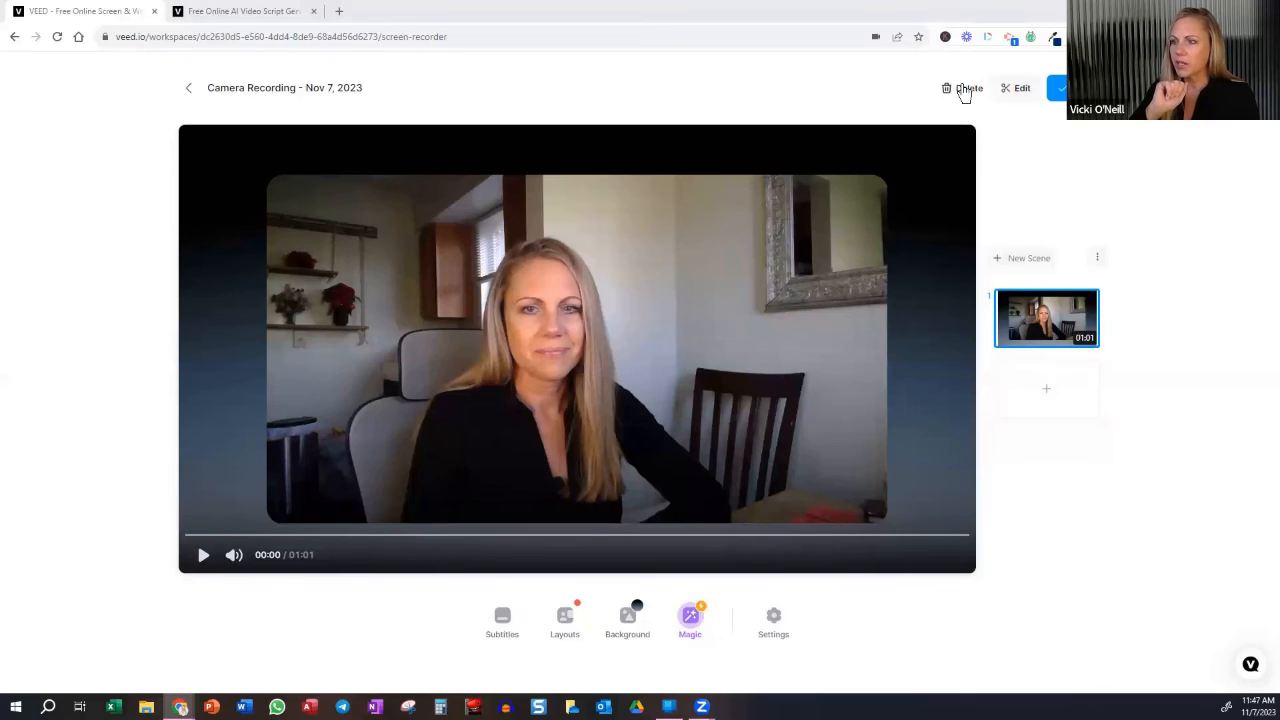
click(1018, 94)
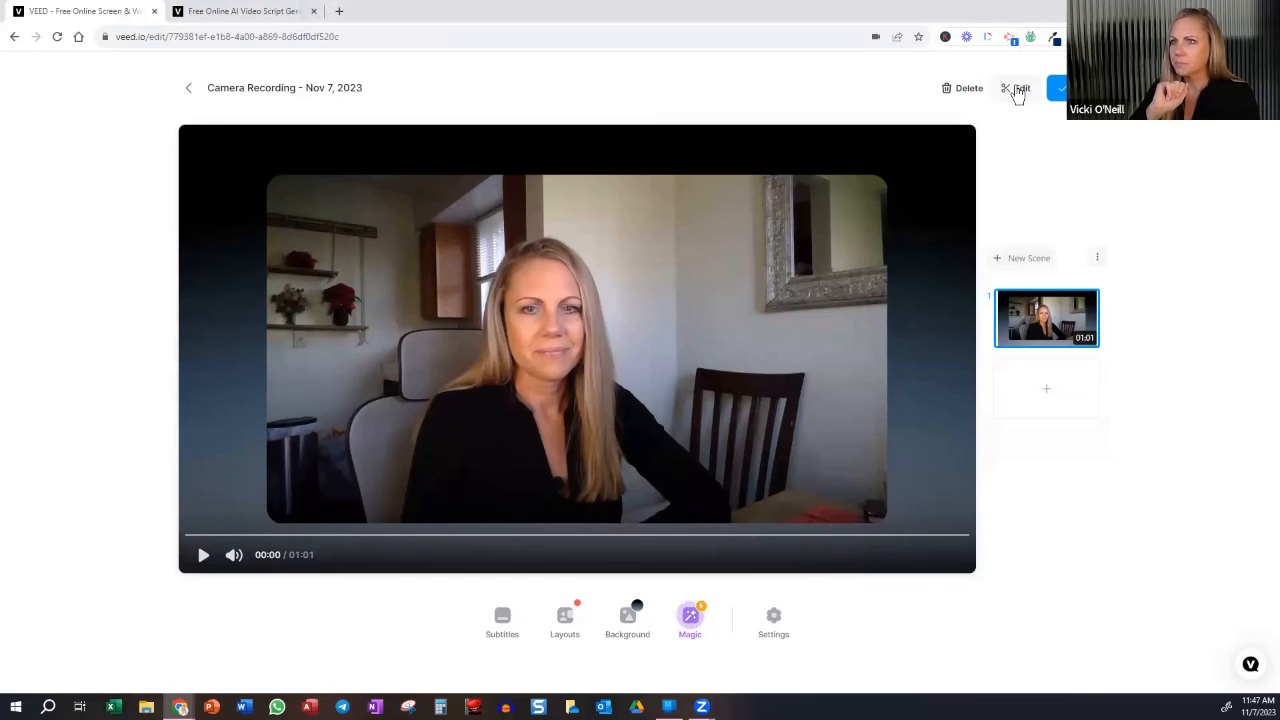
click(1018, 90)
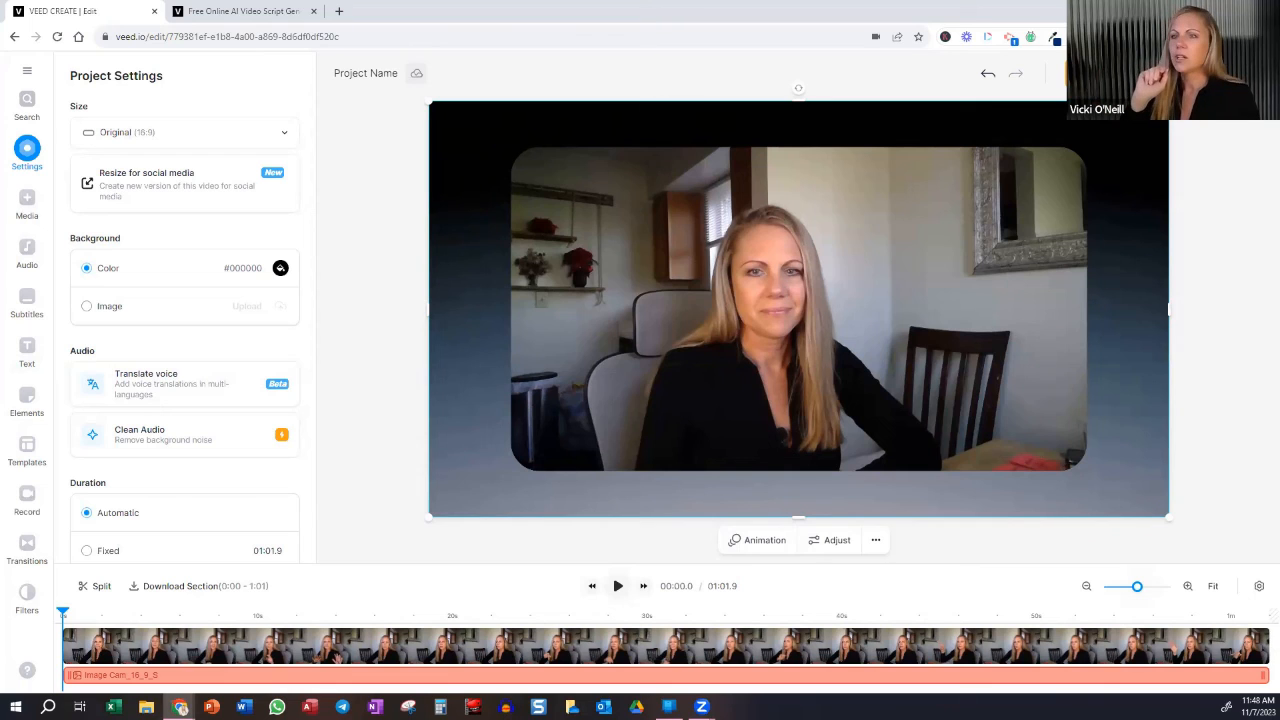
Open the export options for the recorded video and expand the advanced export settings
click(1229, 73)
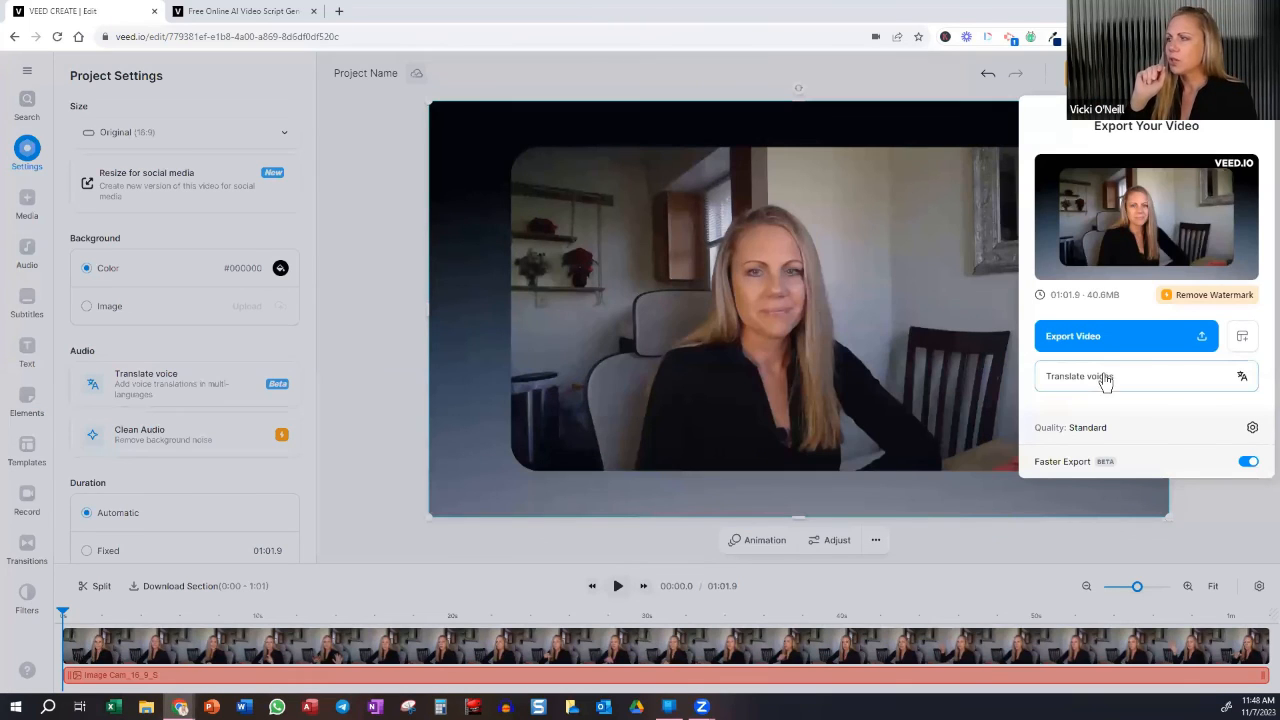
click(1177, 350)
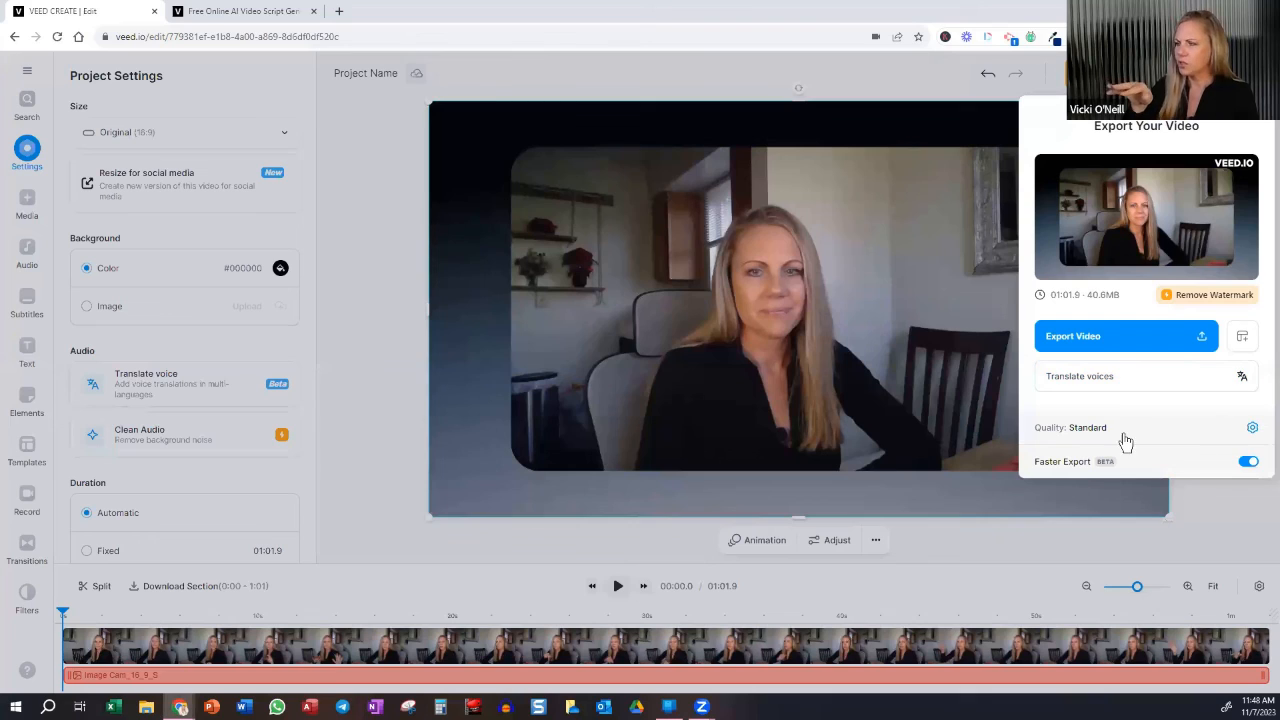
click(1252, 430)
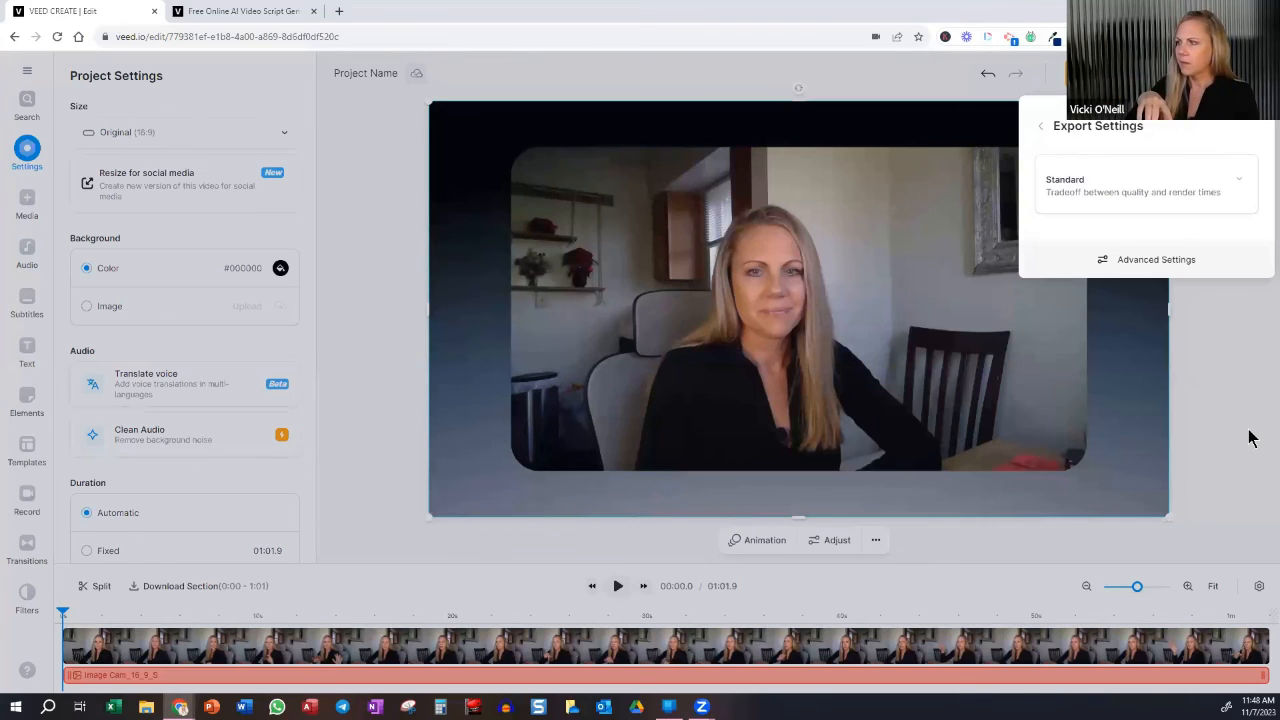
click(1162, 198)
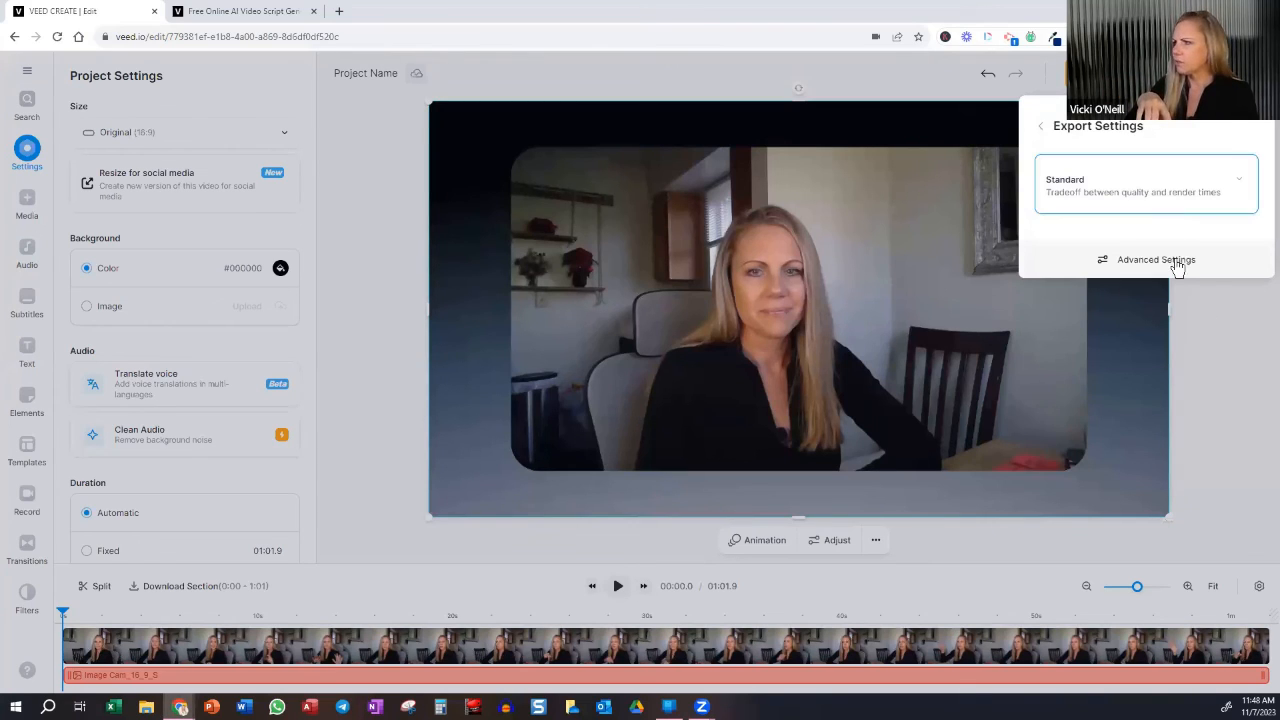
click(1178, 262)
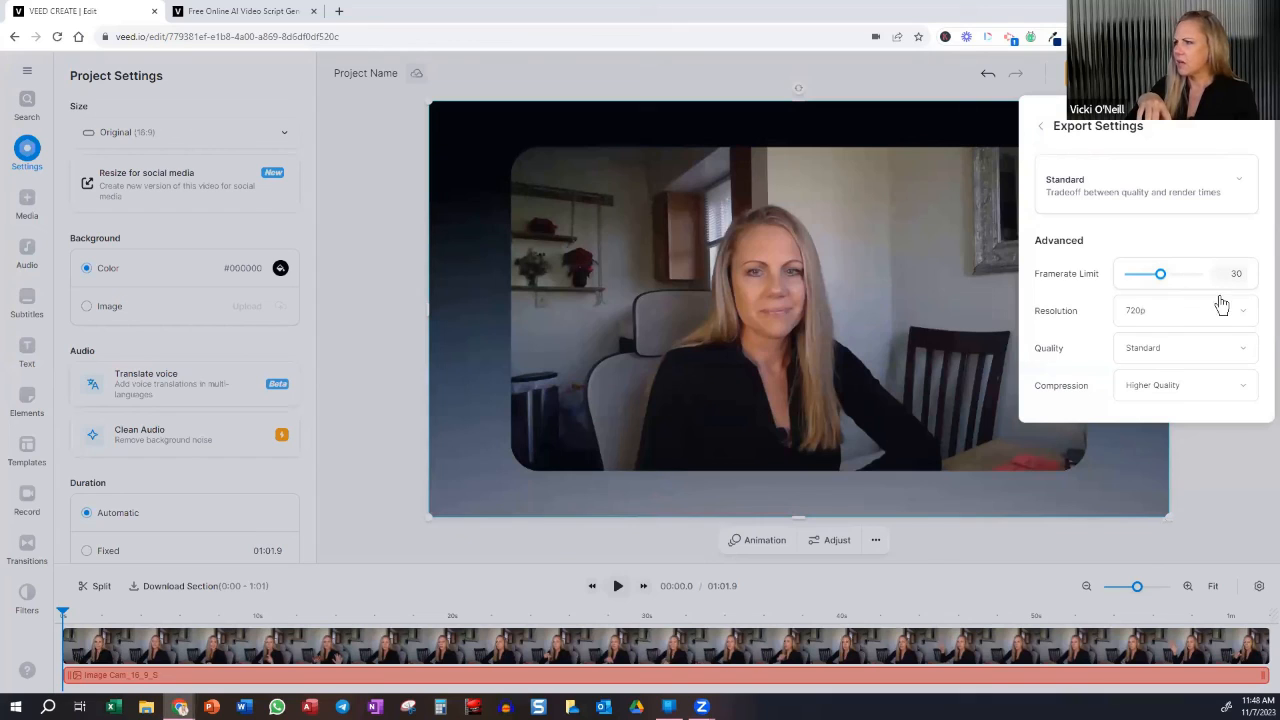
Look through the available export resolutions, including the Instagram and Hootsuite Twitter presets, and keep 720p
click(1148, 318)
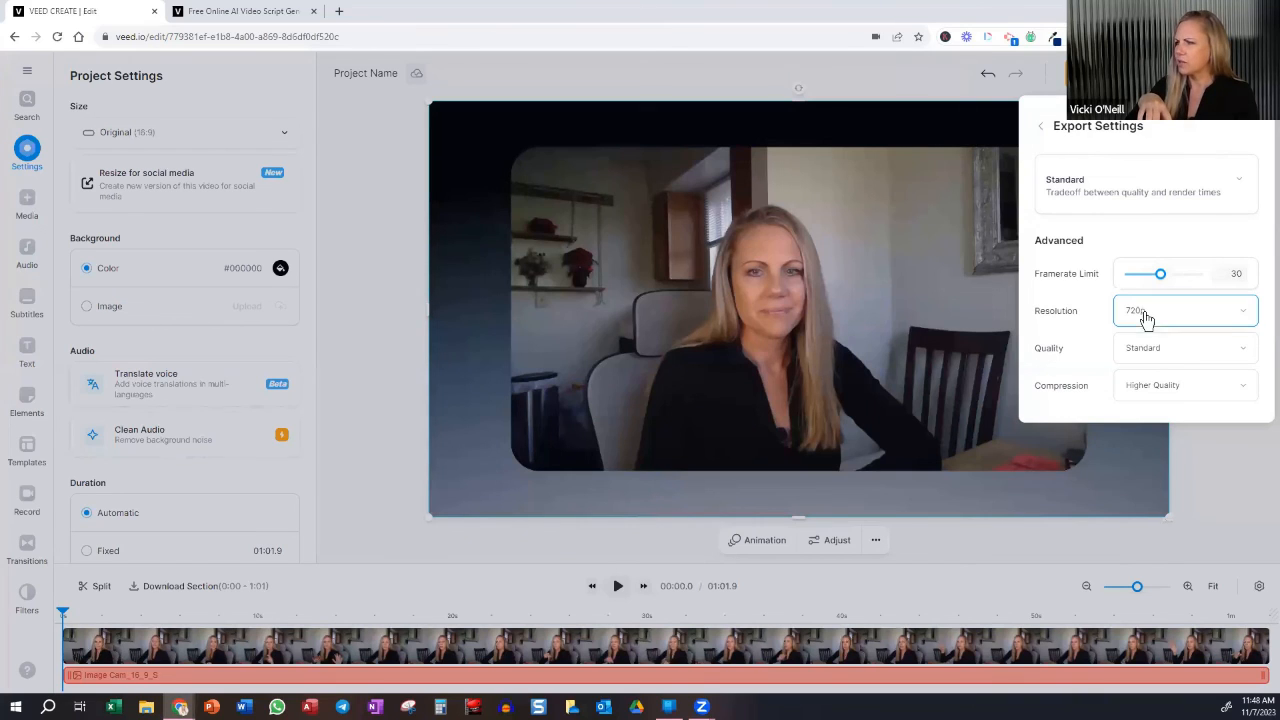
click(1240, 318)
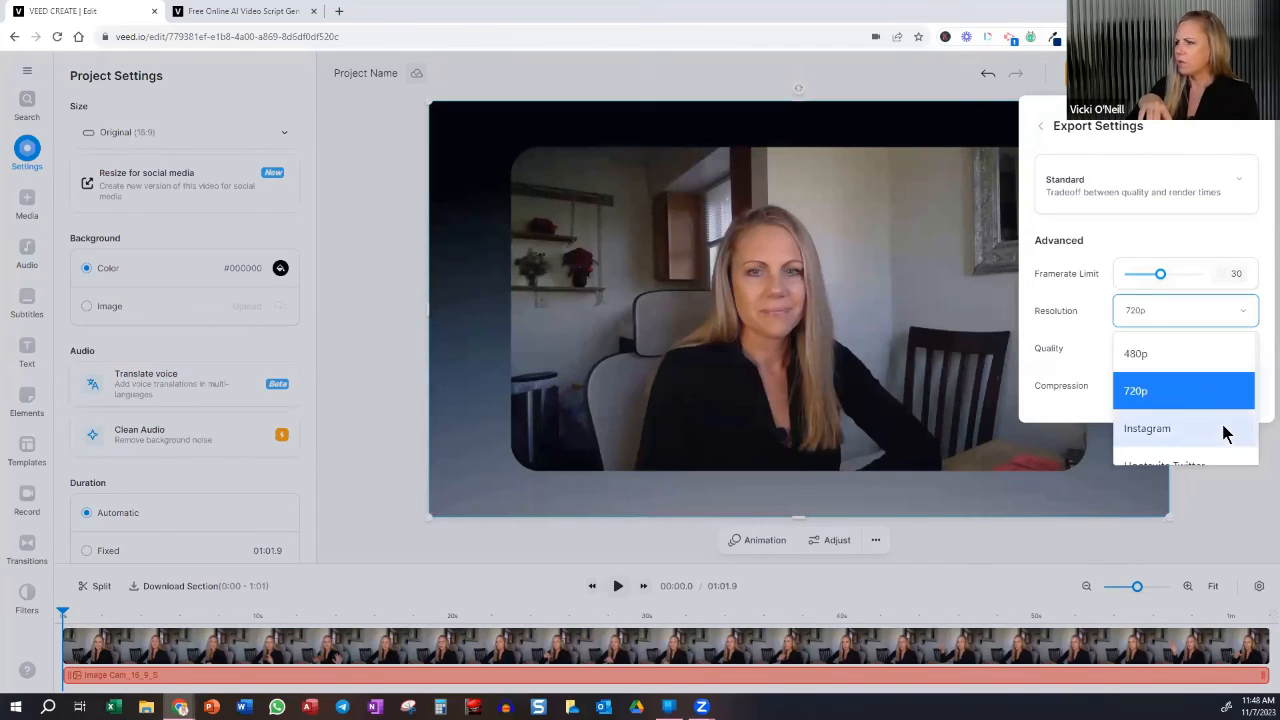
scroll(1226, 432, down, 1)
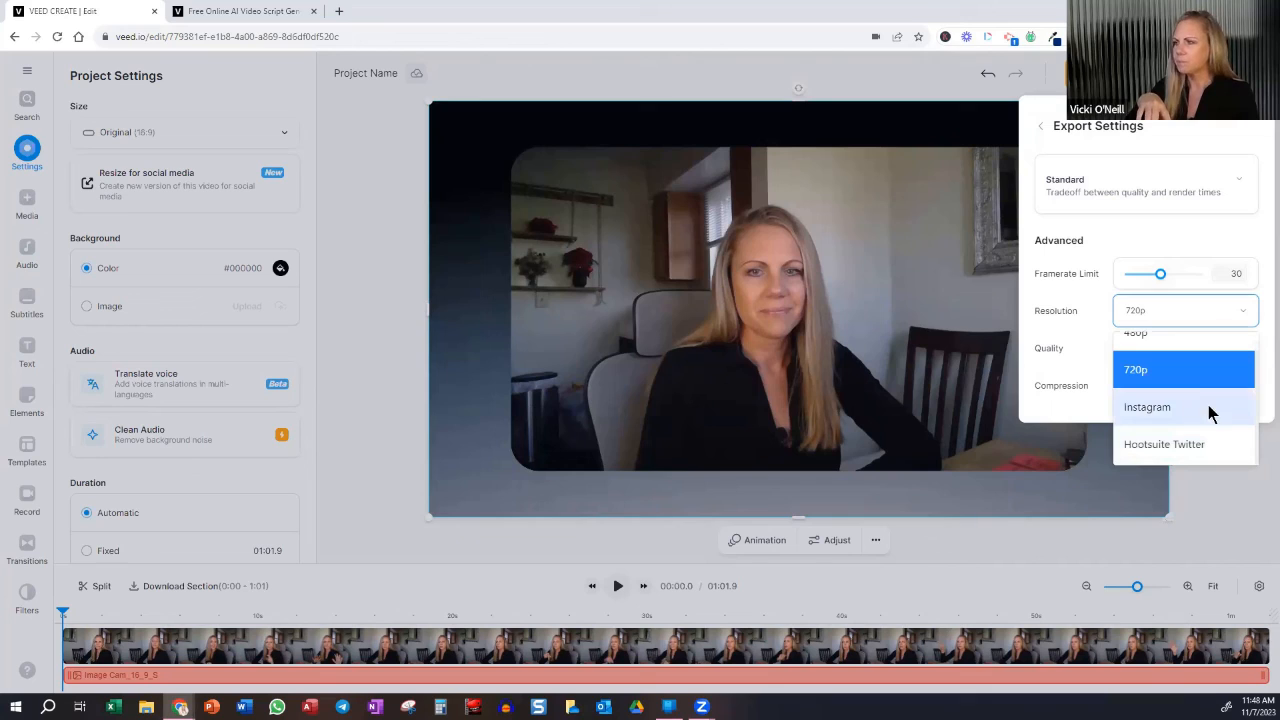
click(1197, 227)
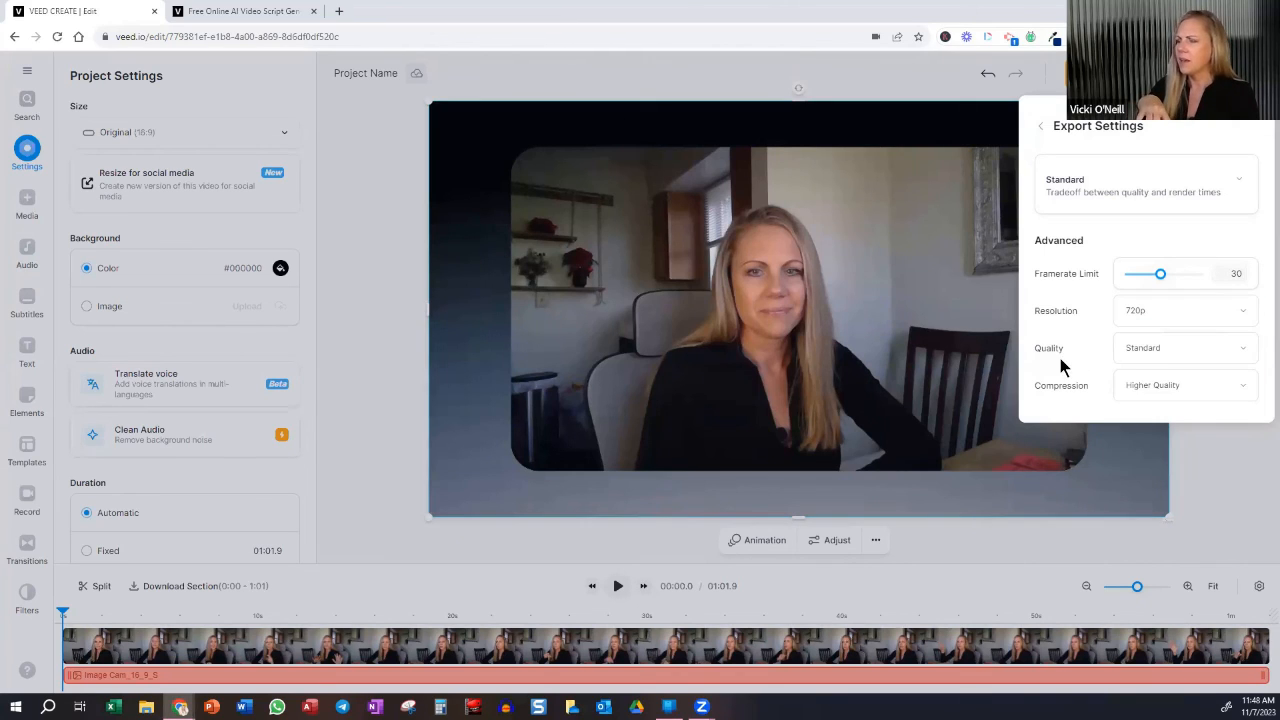
Set the export quality to High and check the compression choices, keeping Higher Quality
click(1163, 366)
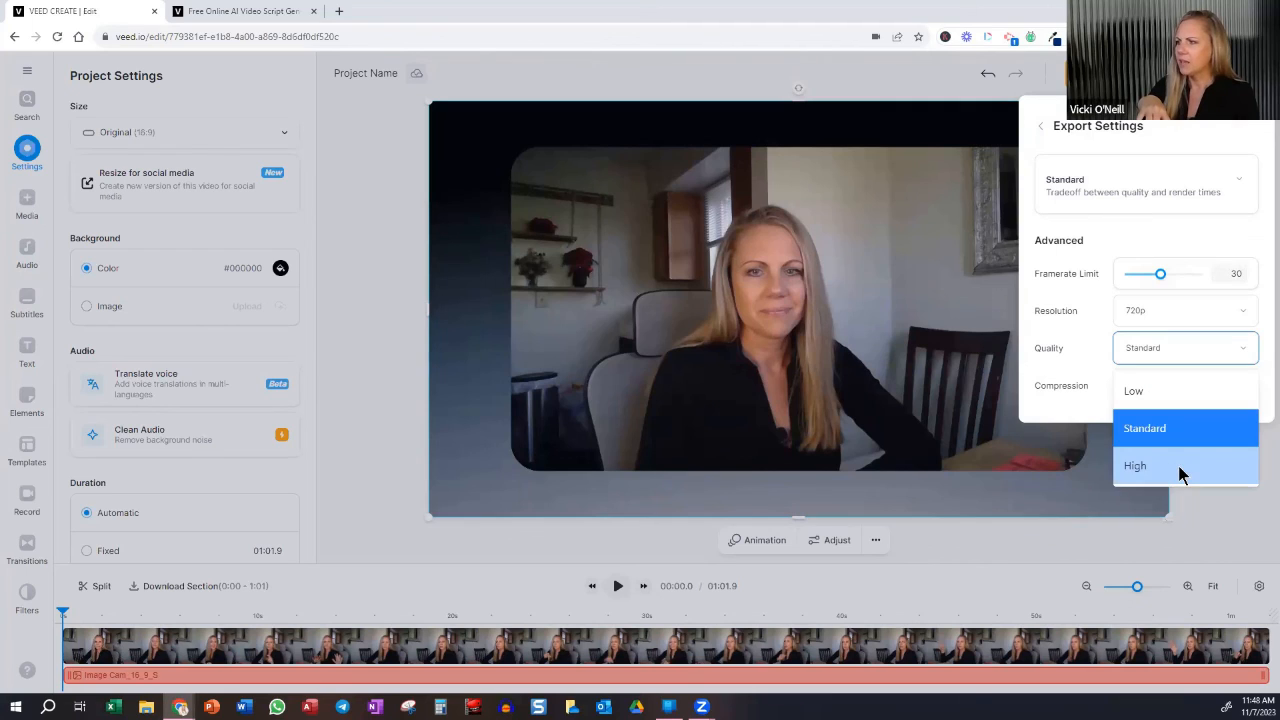
click(1165, 465)
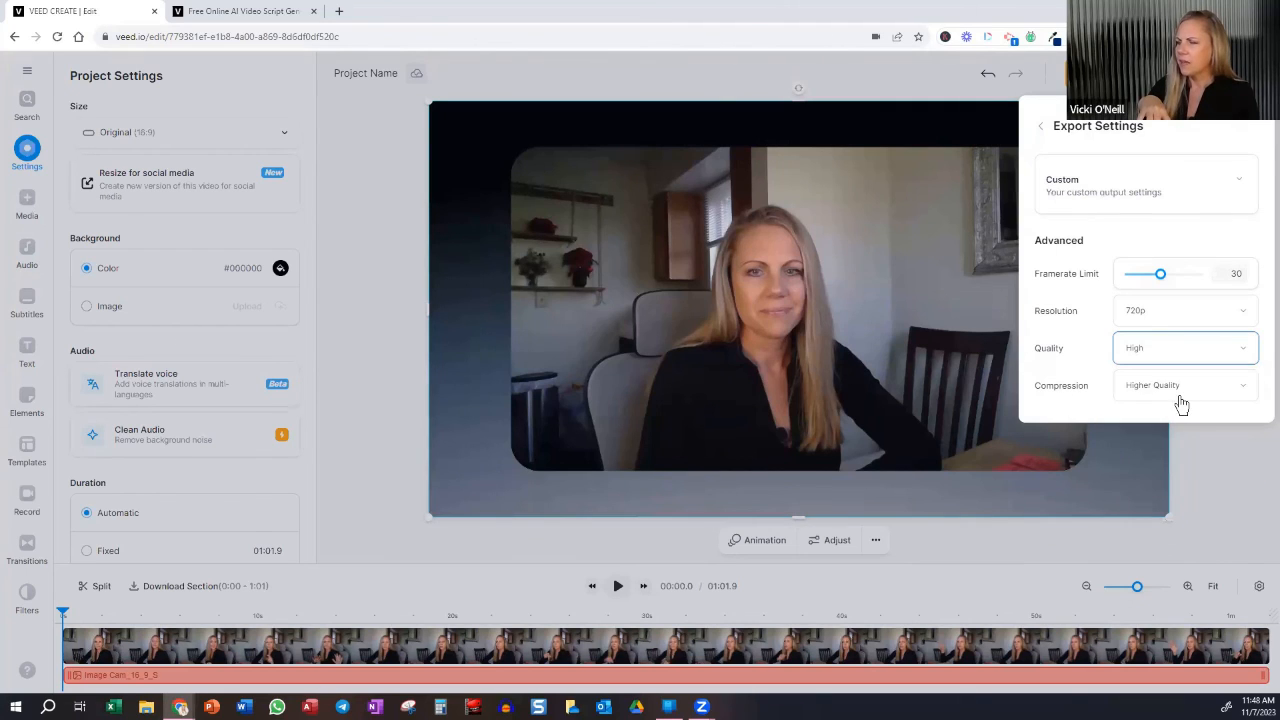
click(1247, 397)
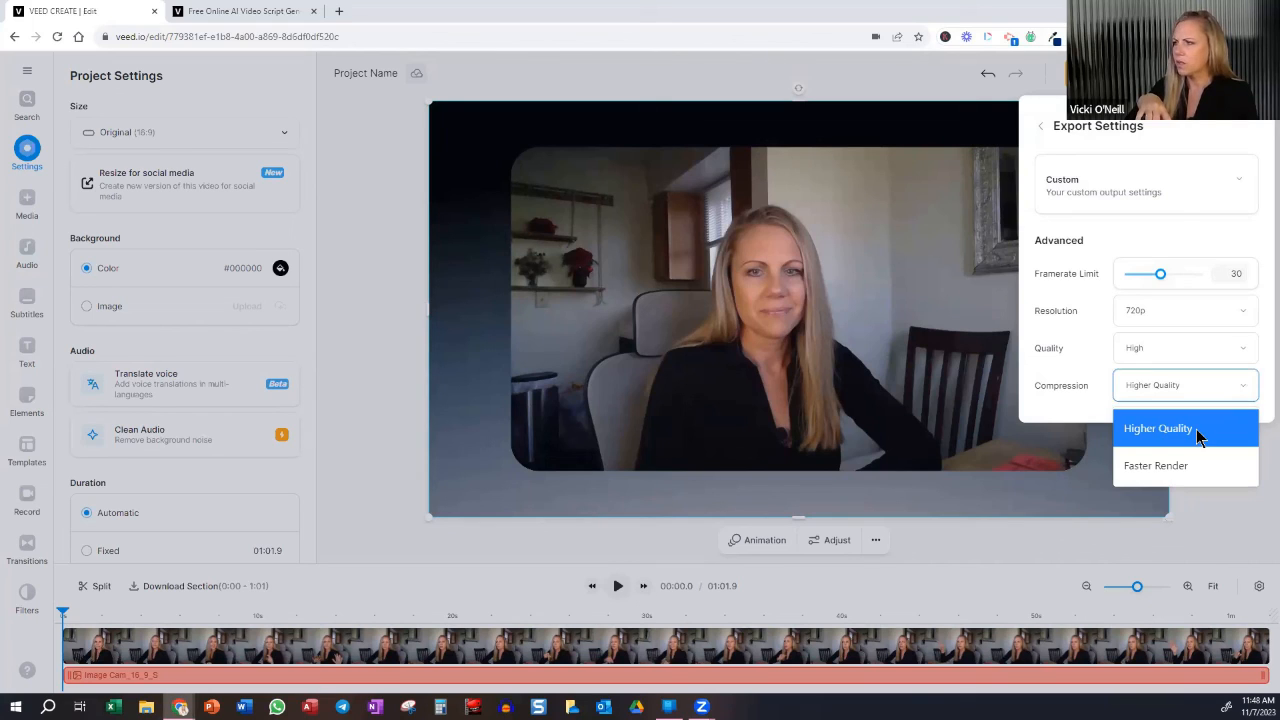
click(1078, 418)
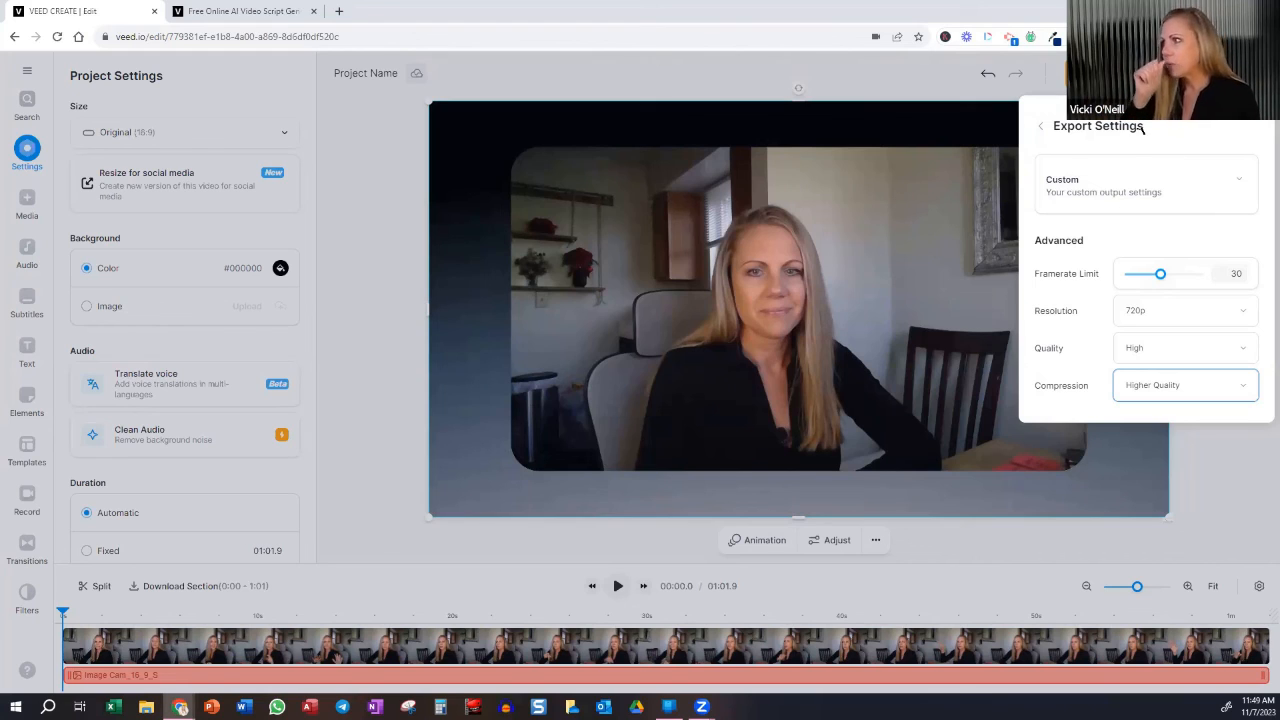
Leave the export options without exporting and return to the dashboard
click(1041, 127)
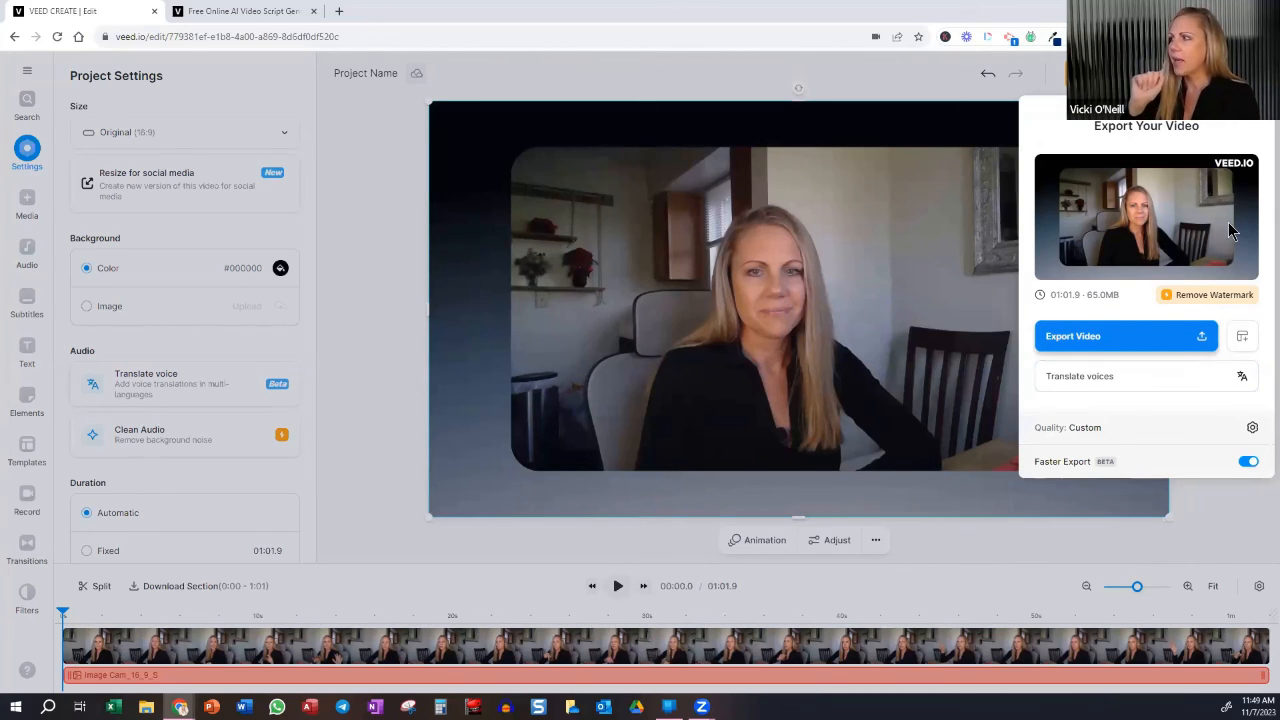
key(Escape)
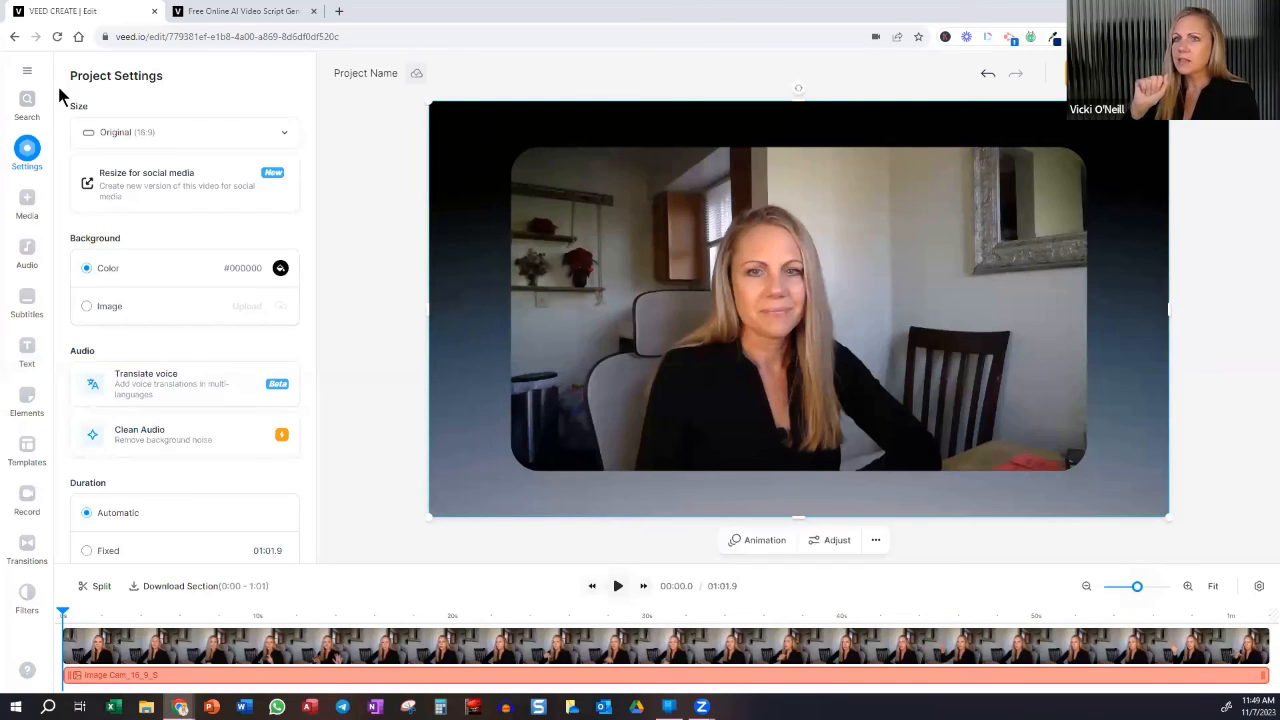
click(27, 80)
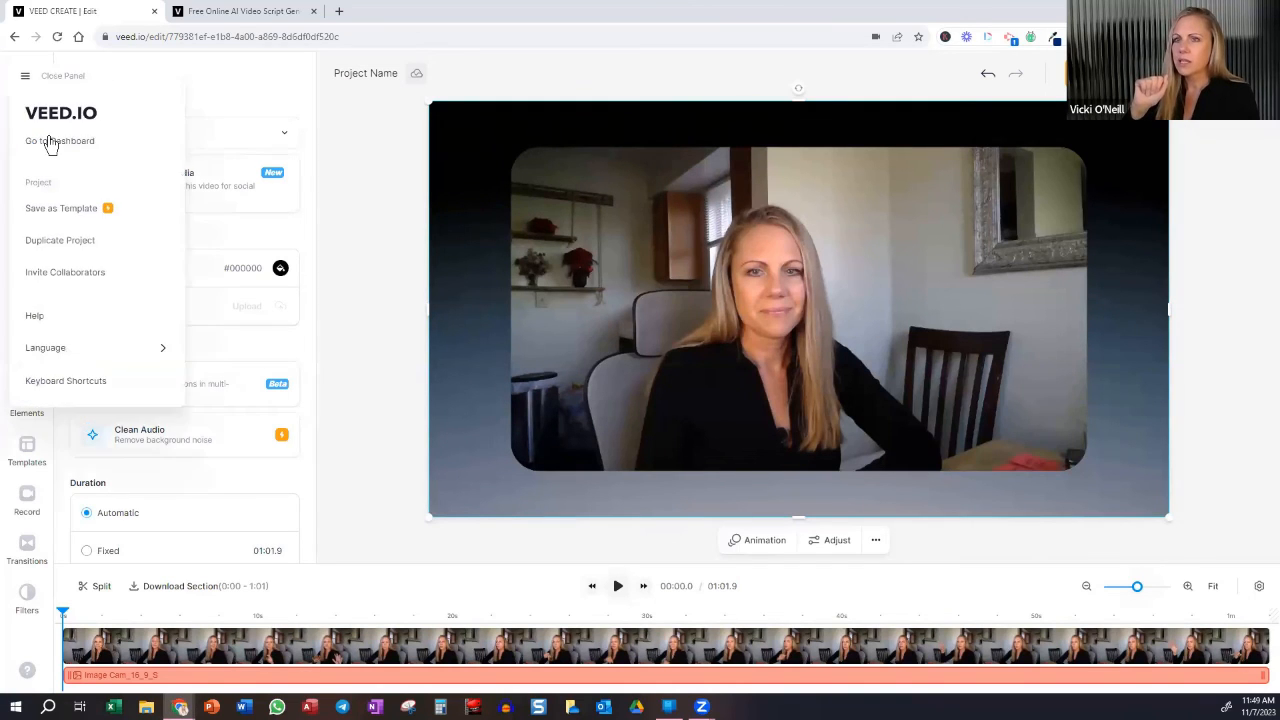
click(55, 141)
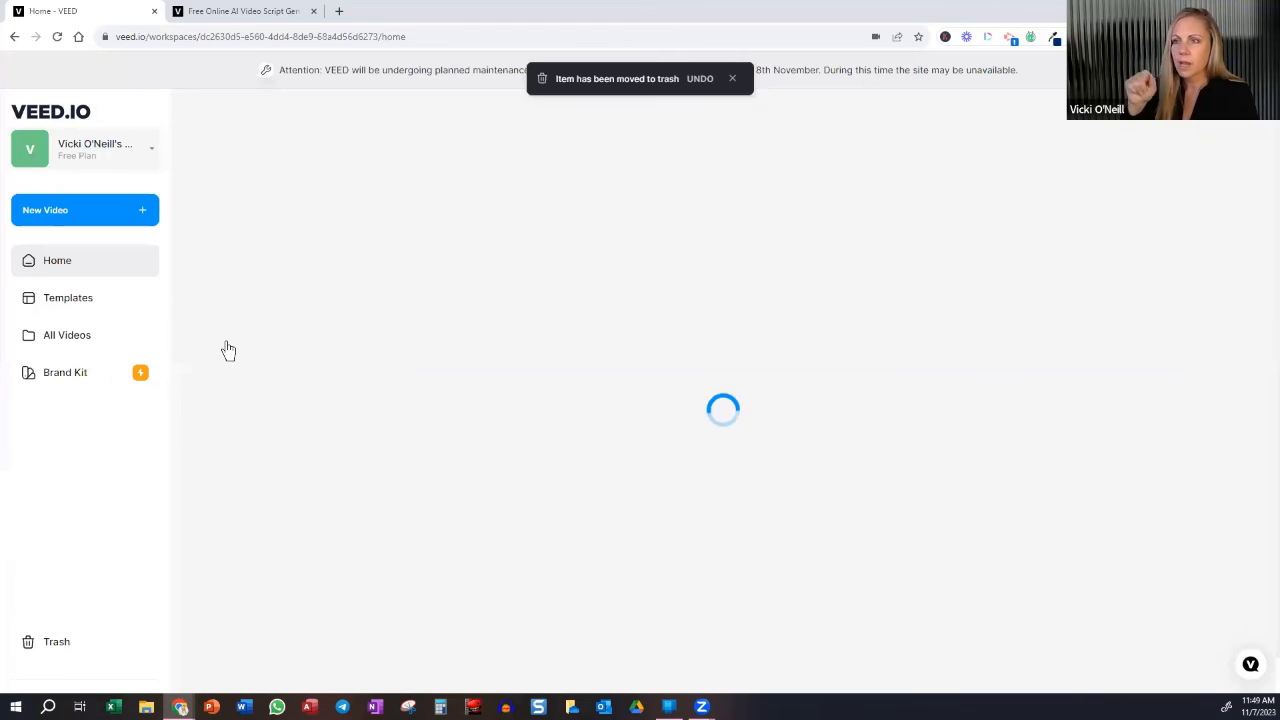